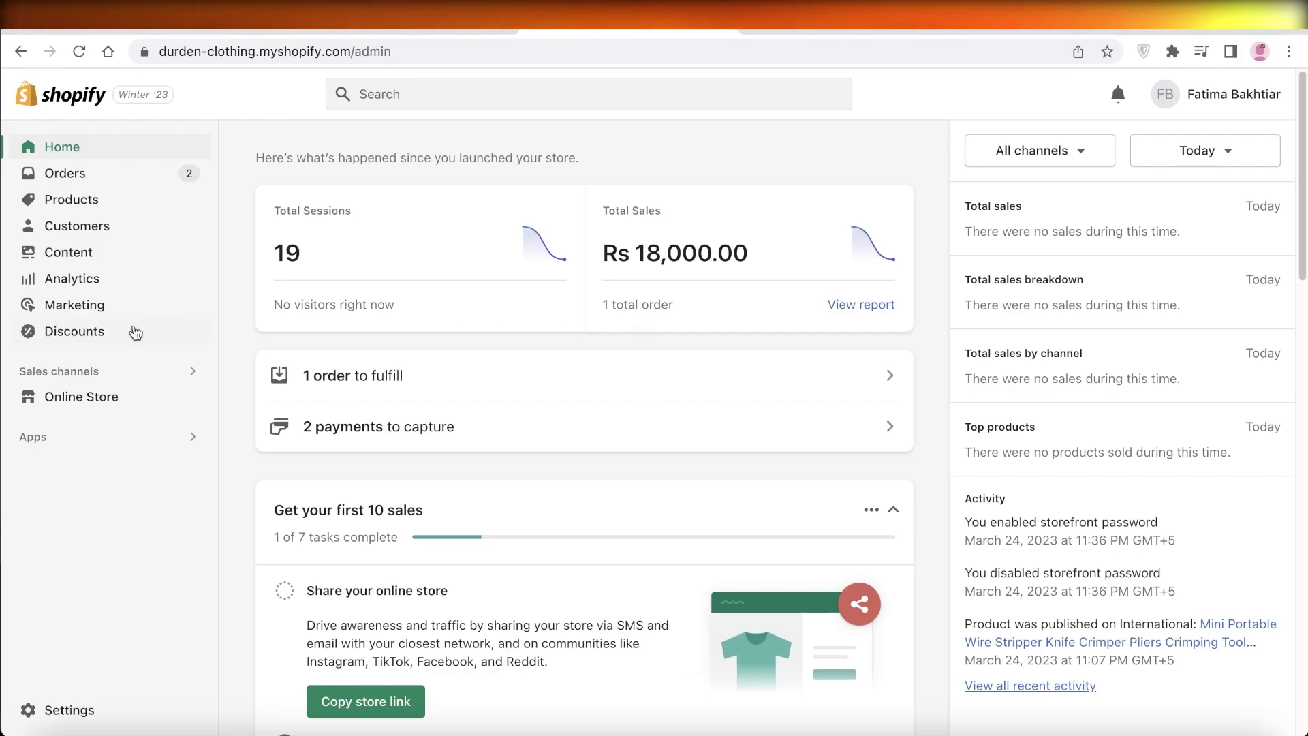
# Review the Shopify admin Home dashboard and its Online Store entry
pyautogui.moveTo(186, 409)
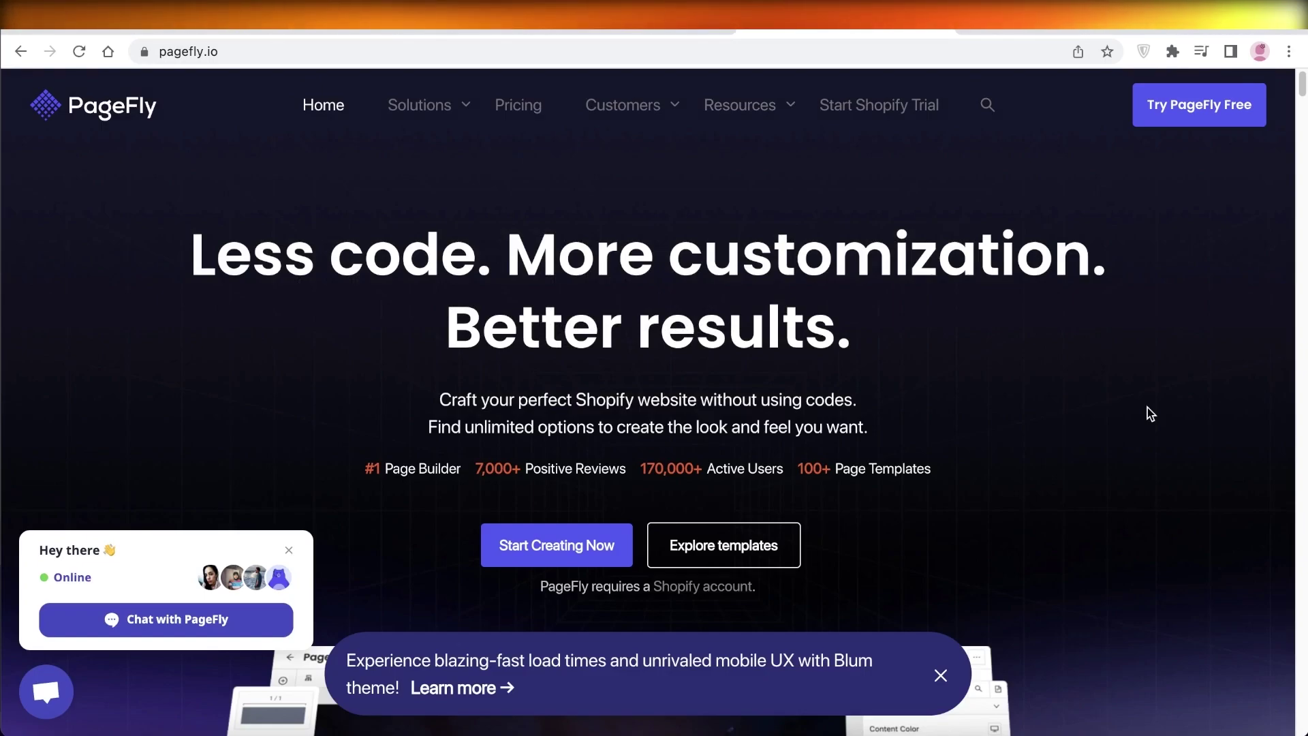
# Browse pagefly.io's editor preview, trusted brands and page types, then open the live storefront
pyautogui.scroll(-6, 1158, 386)
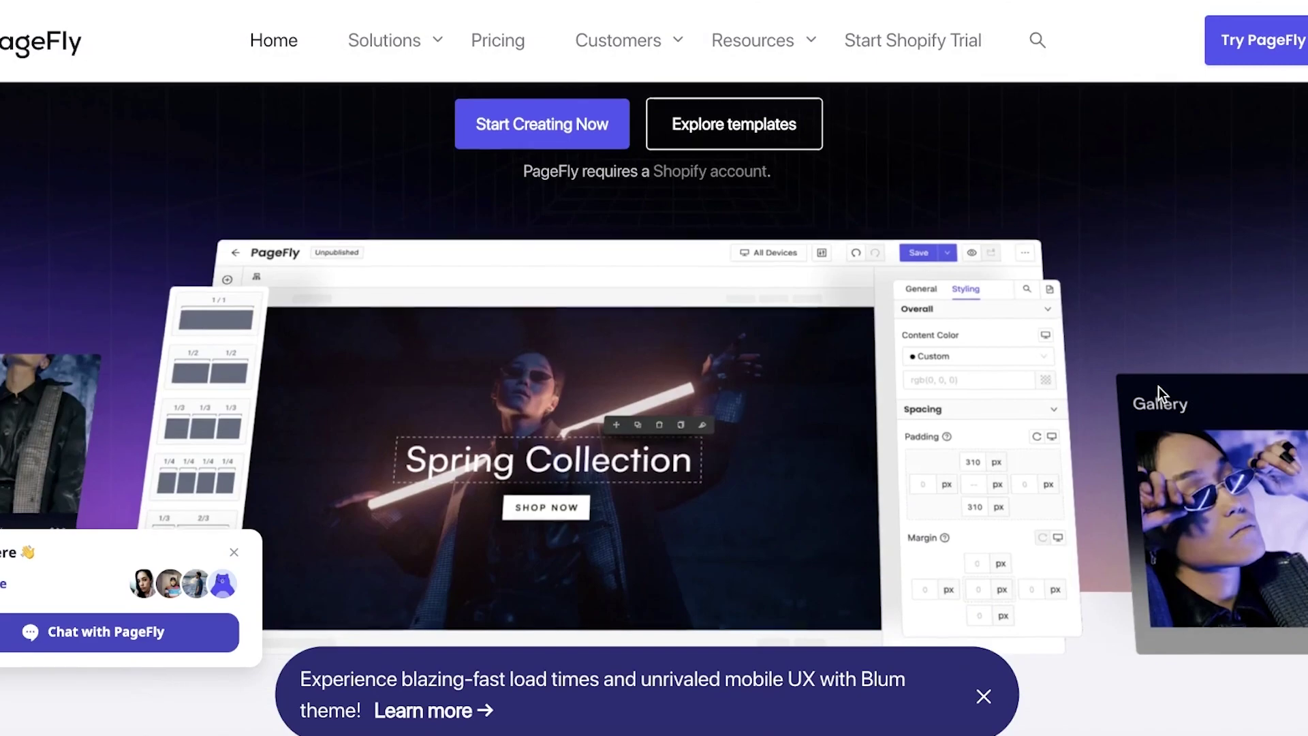
pyautogui.scroll(-7, 1159, 387)
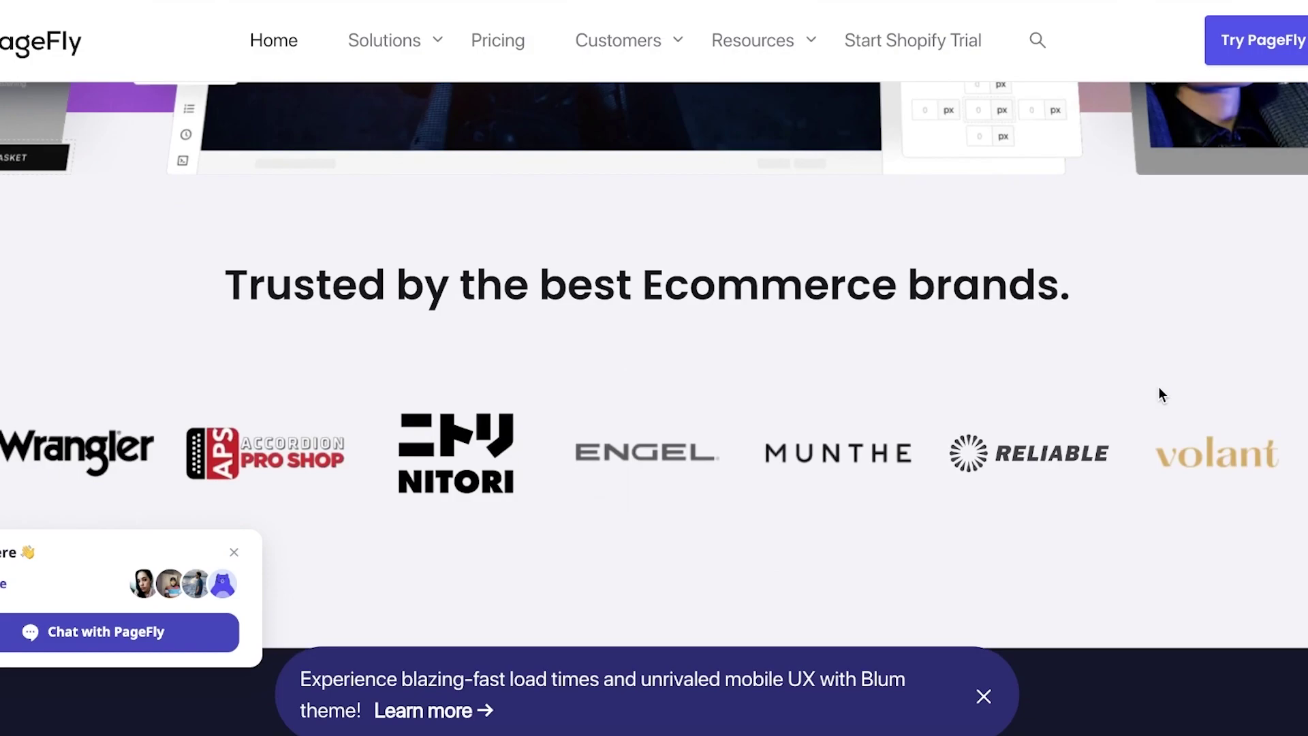
pyautogui.scroll(-12, 1156, 390)
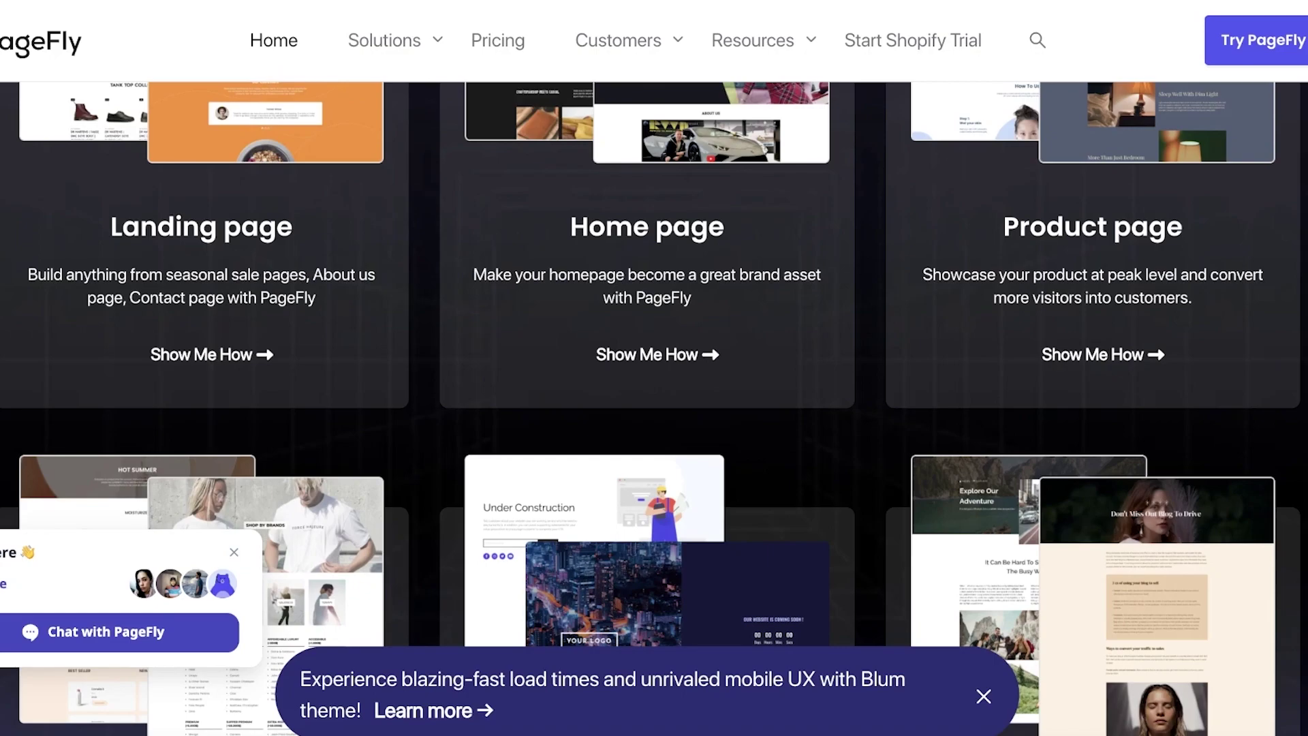
pyautogui.scroll(-5, 1290, 353)
pyautogui.scroll(-7, 1274, 351)
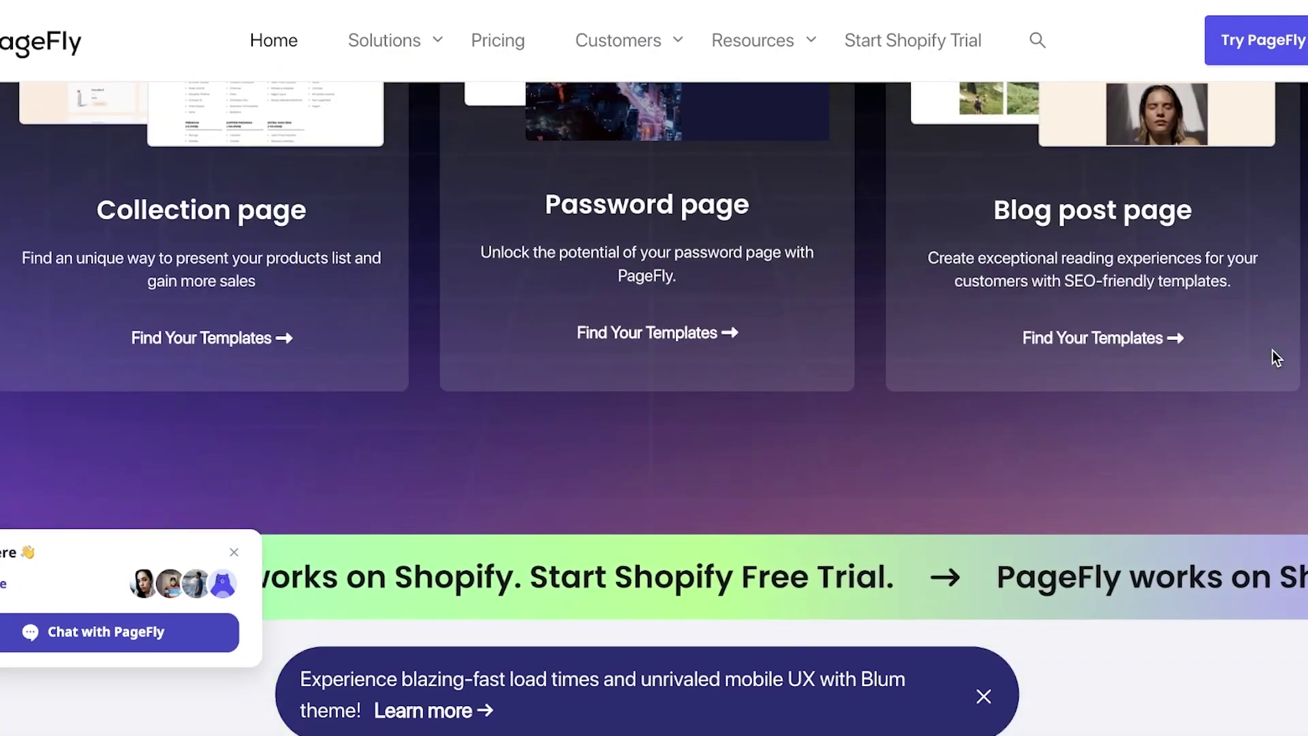
pyautogui.scroll(13, 1274, 354)
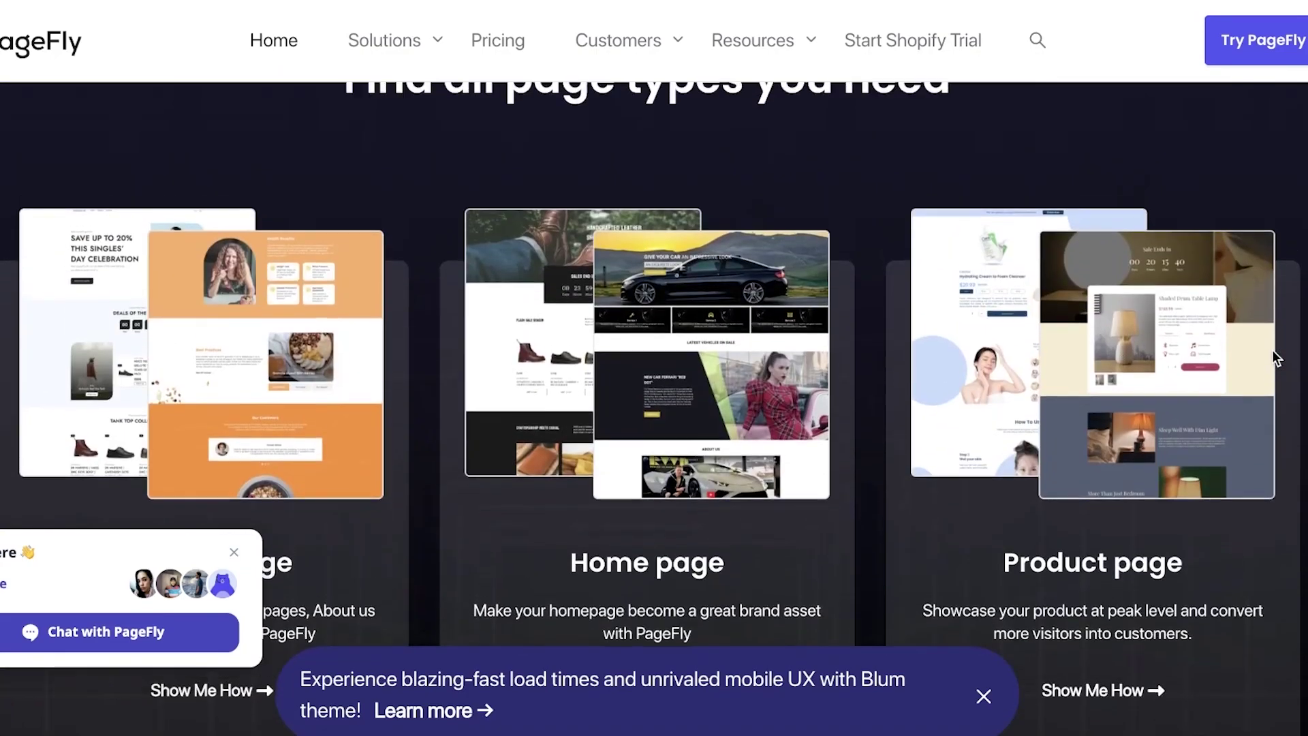
pyautogui.scroll(10, 1273, 349)
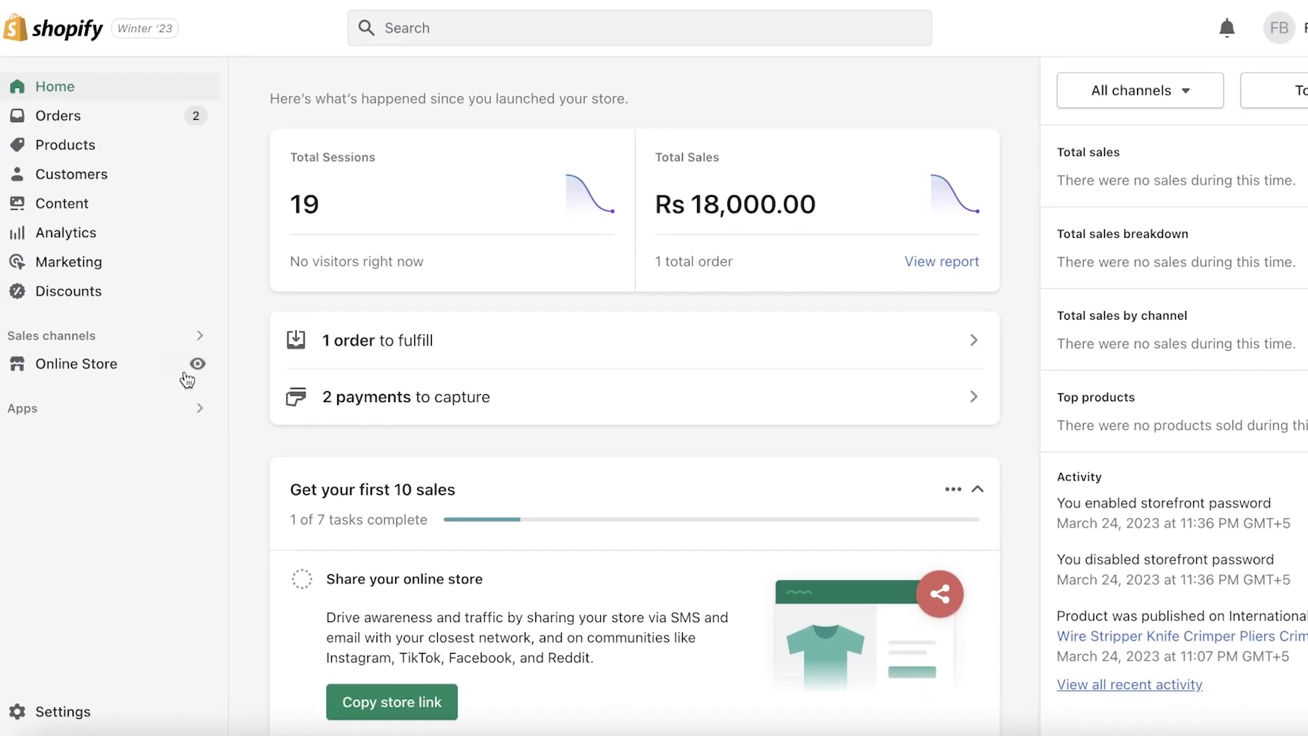
pyautogui.click(198, 371)
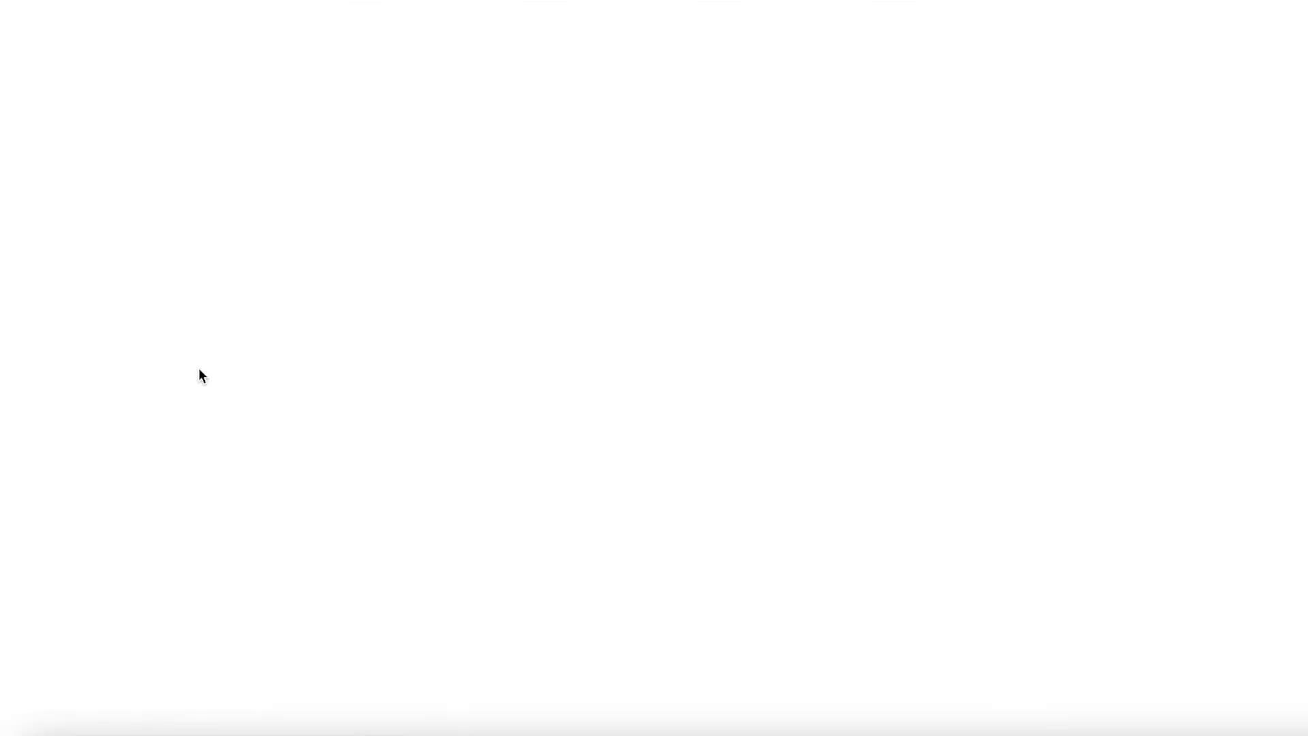
# Scroll the Durden Clothing storefront home page and open its Catalog
pyautogui.scroll(-8, 266, 368)
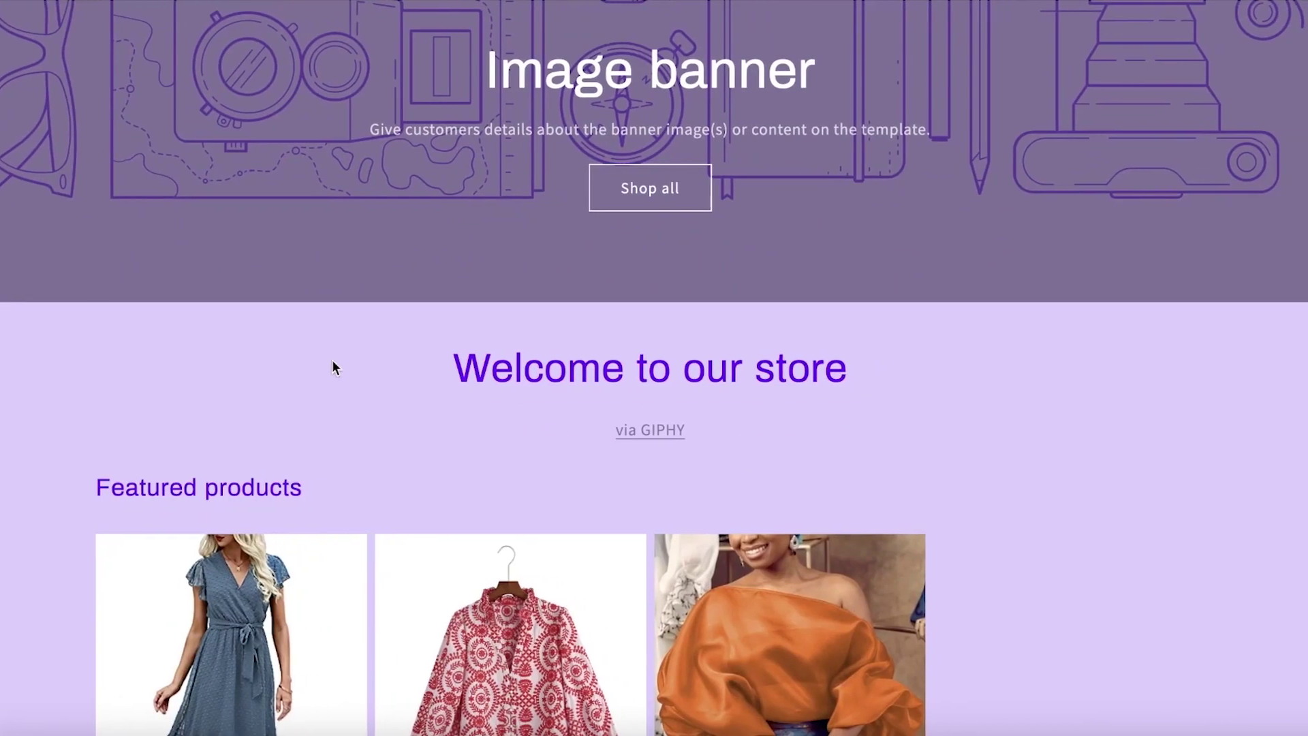
pyautogui.scroll(8, 473, 370)
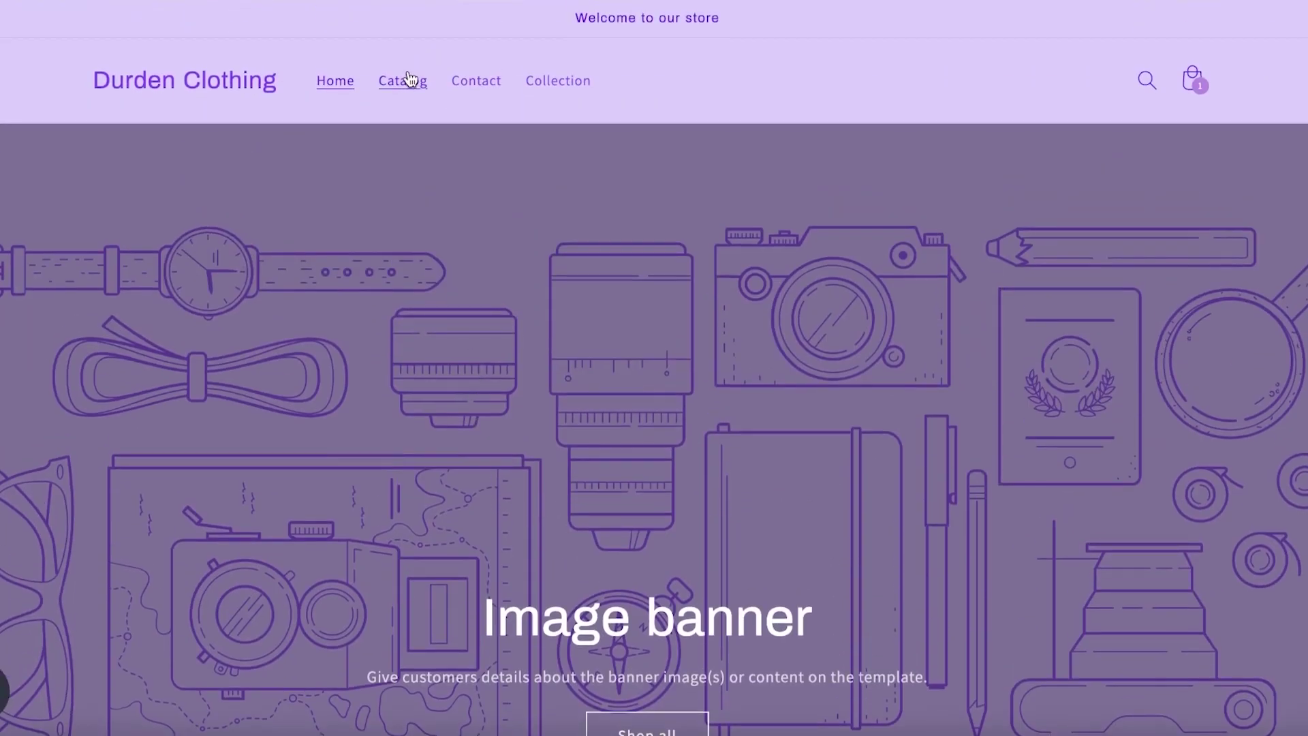
pyautogui.click(409, 79)
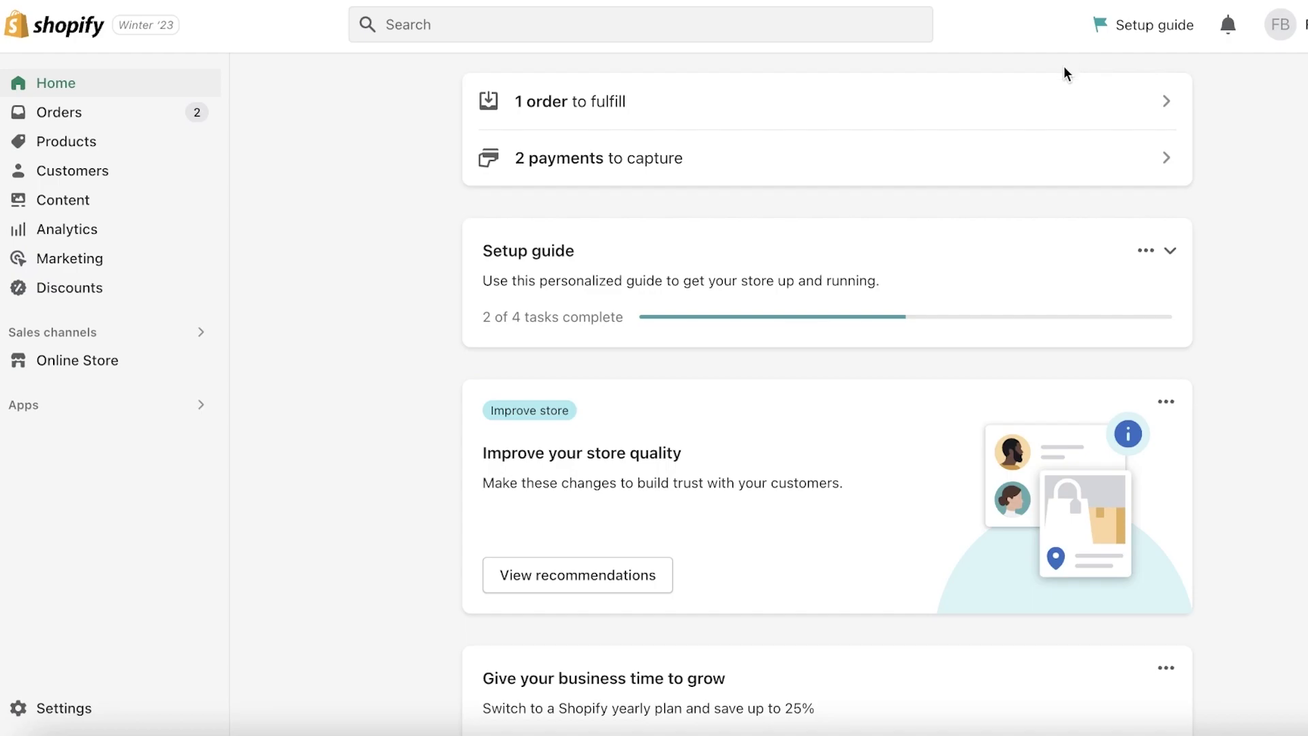
# Go to the Shopify App Store via Settings > Apps and sales channels
pyautogui.click(76, 706)
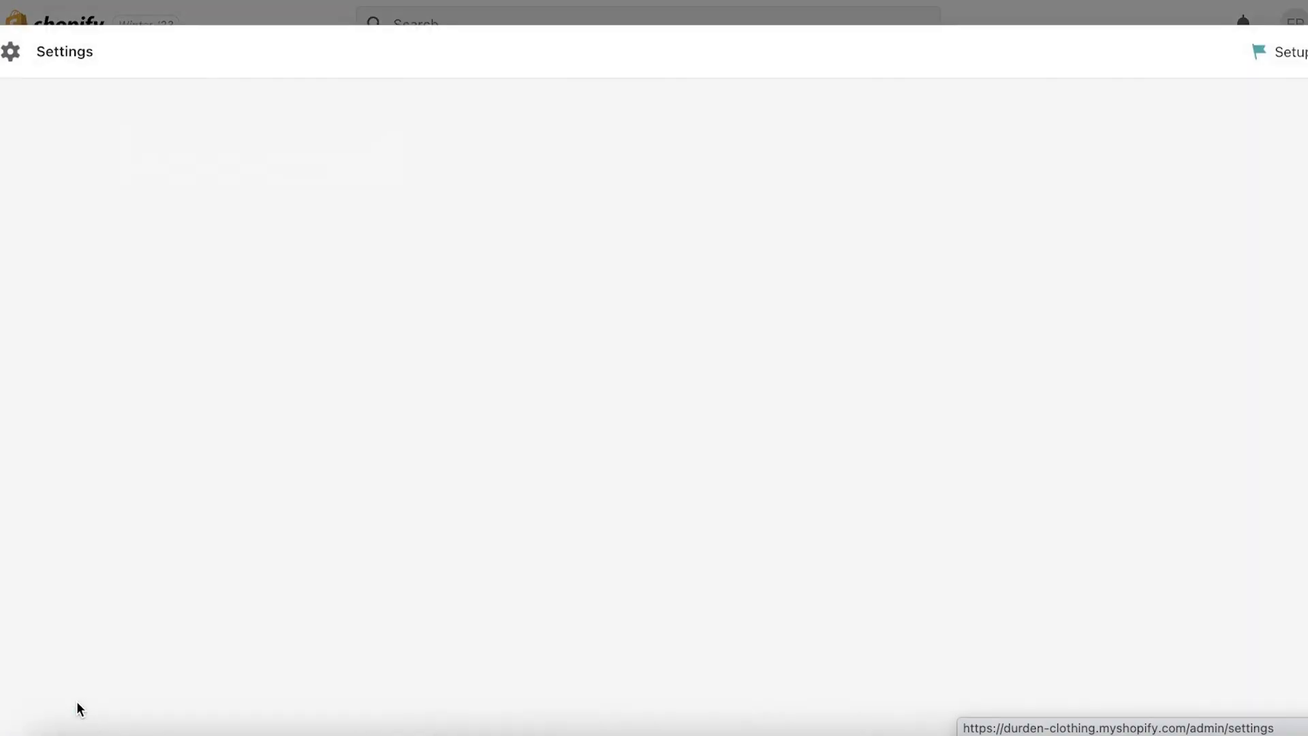
pyautogui.click(161, 515)
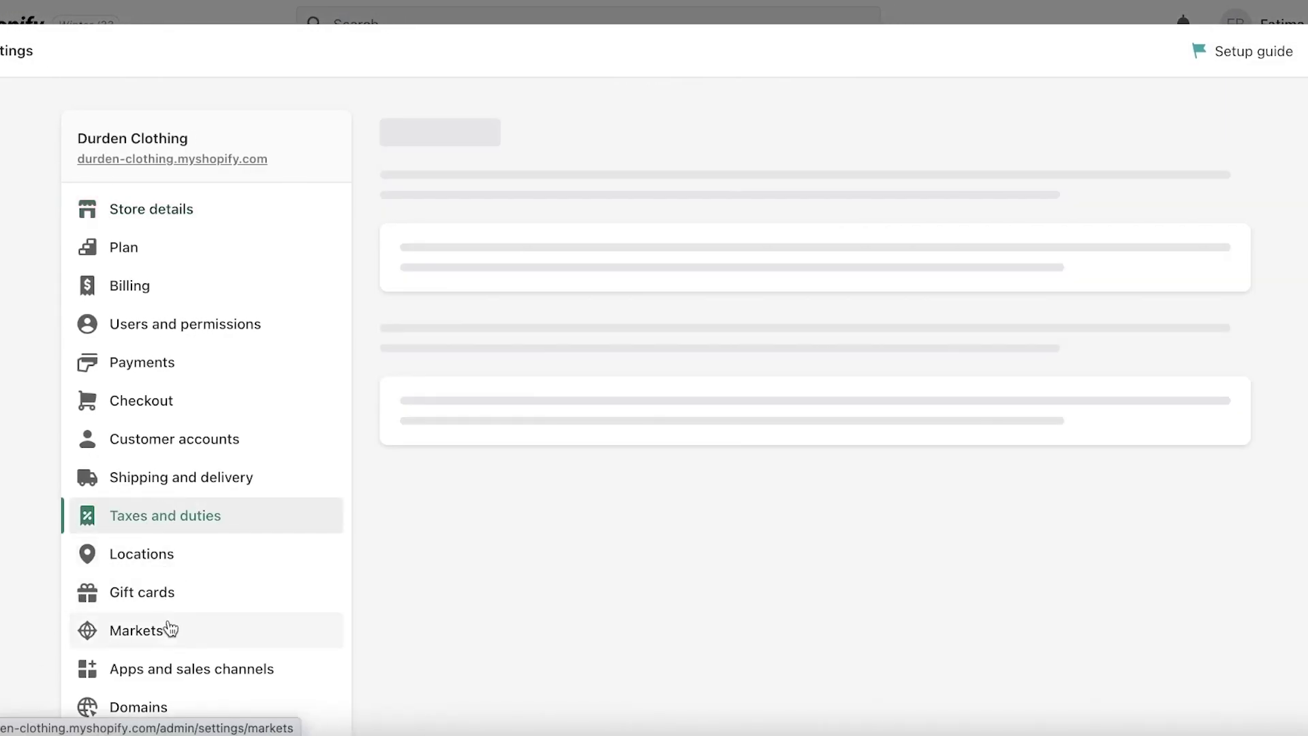
pyautogui.click(179, 673)
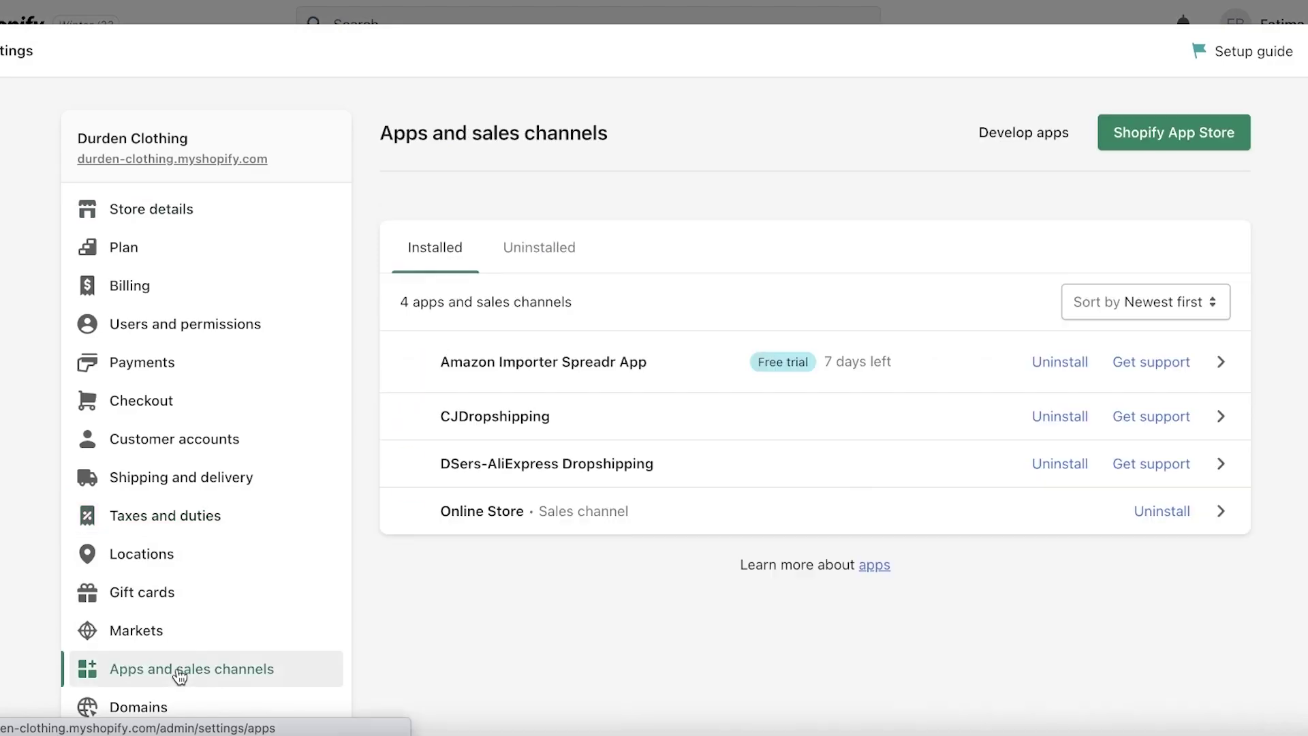
pyautogui.click(1183, 131)
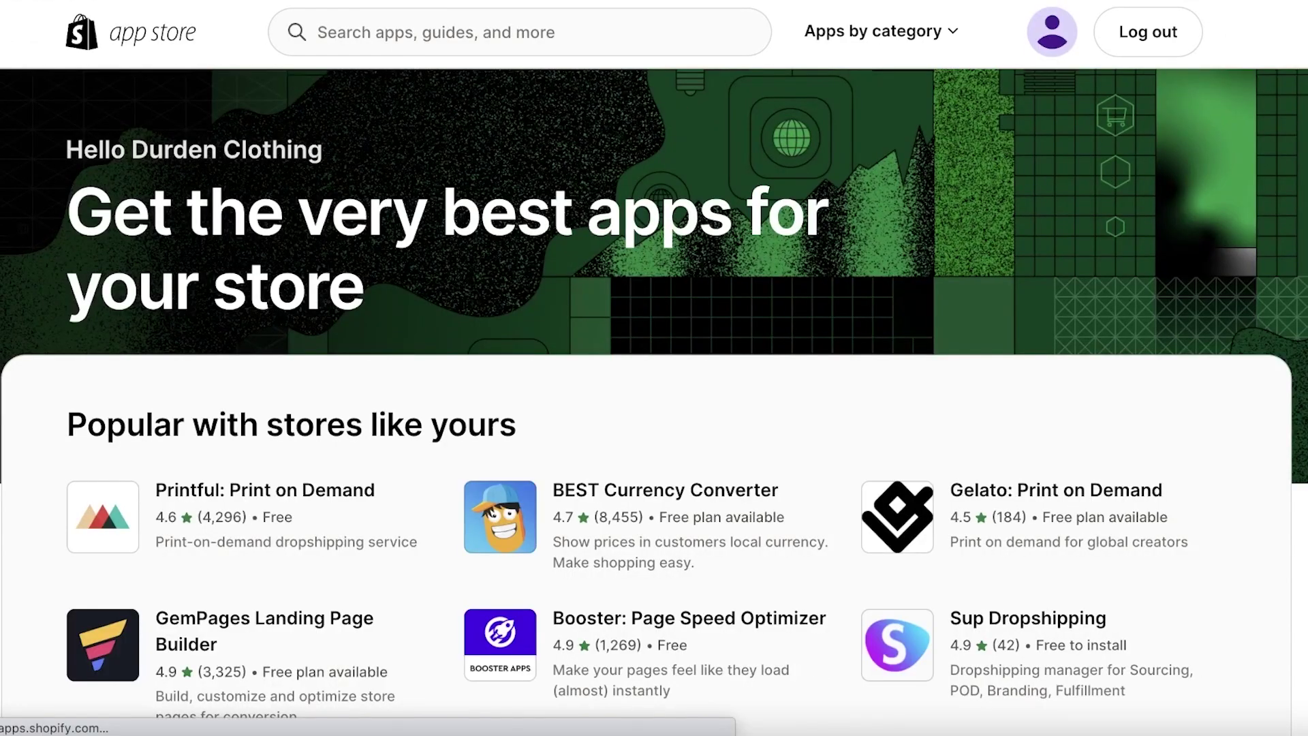
# Search for 'pagefly' and add the PageFly Landing Page Builder app
pyautogui.click(430, 47)
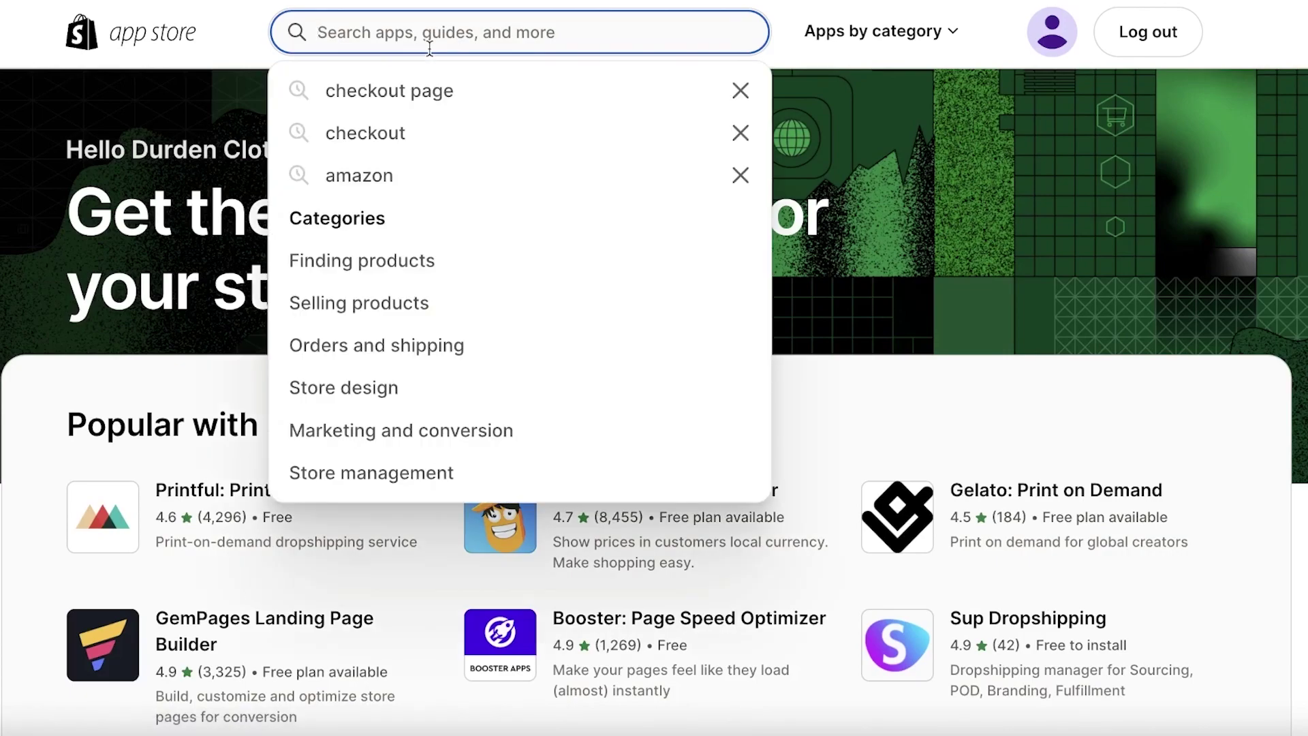
pyautogui.write('pagefly')
pyautogui.press('Return')
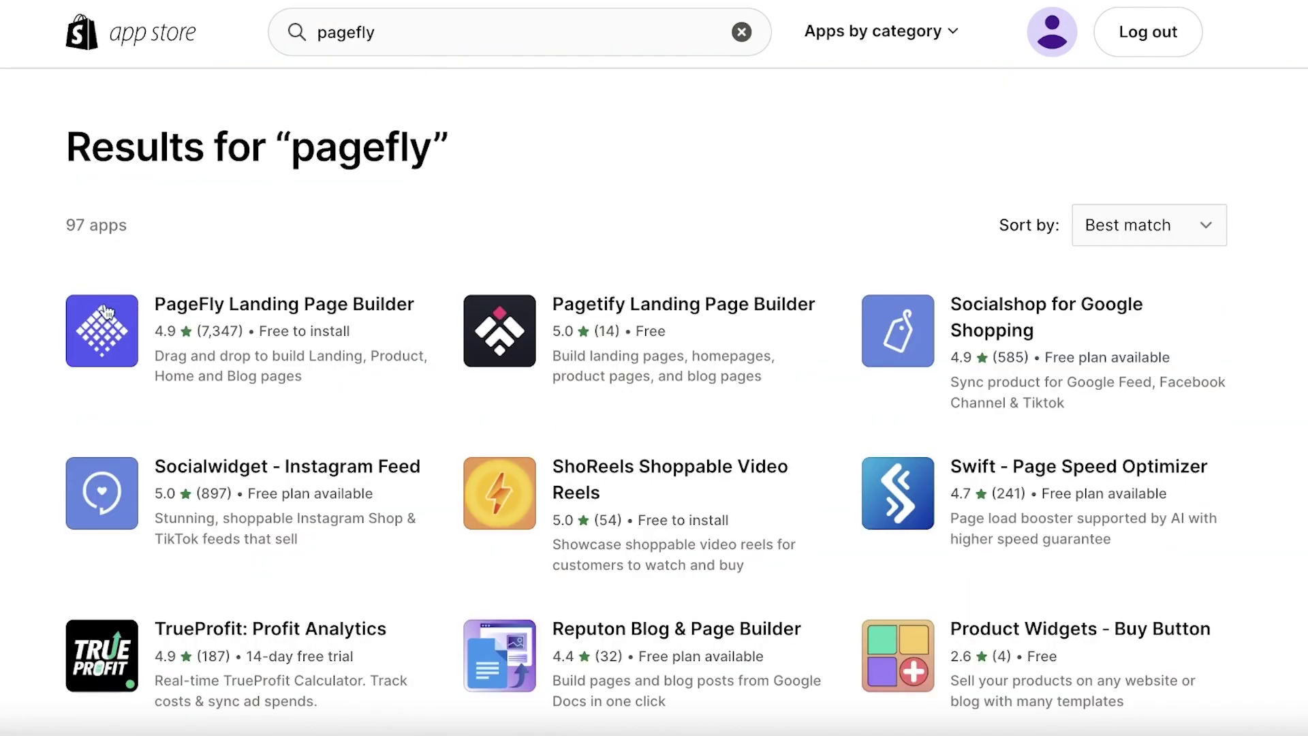
pyautogui.click(107, 339)
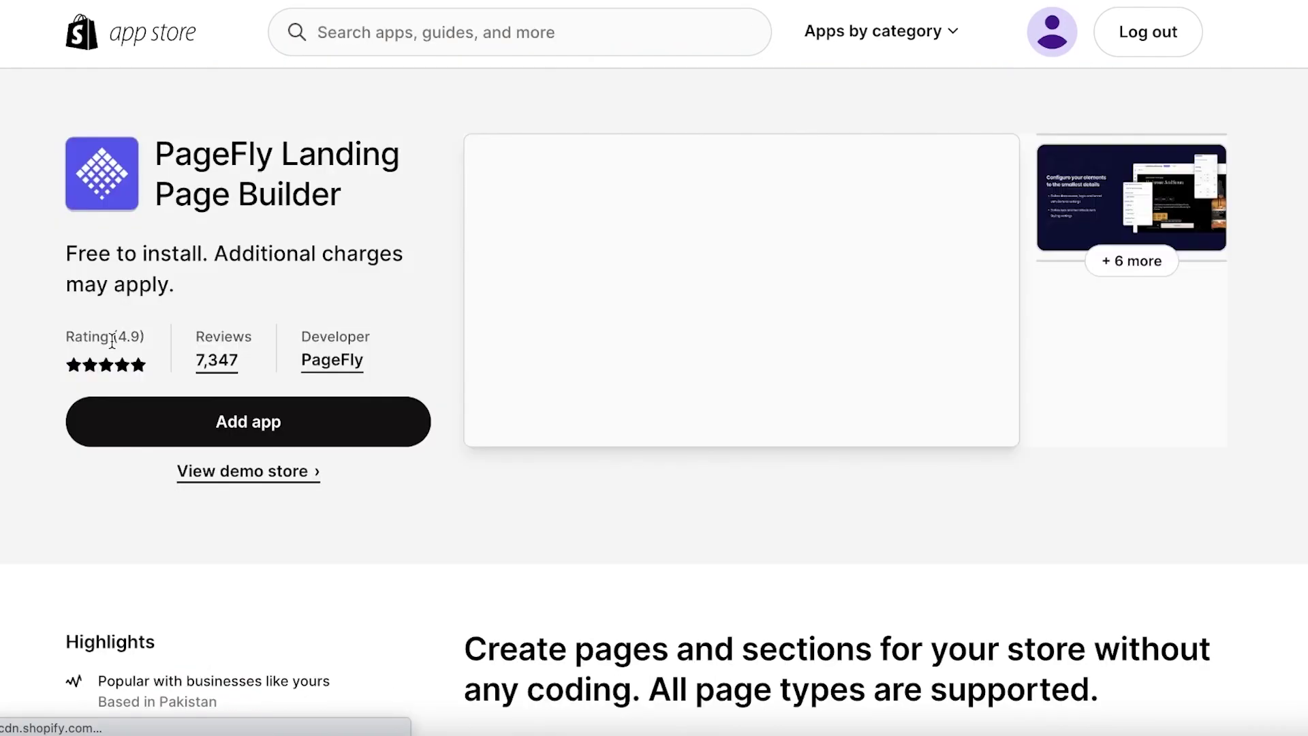
pyautogui.click(142, 416)
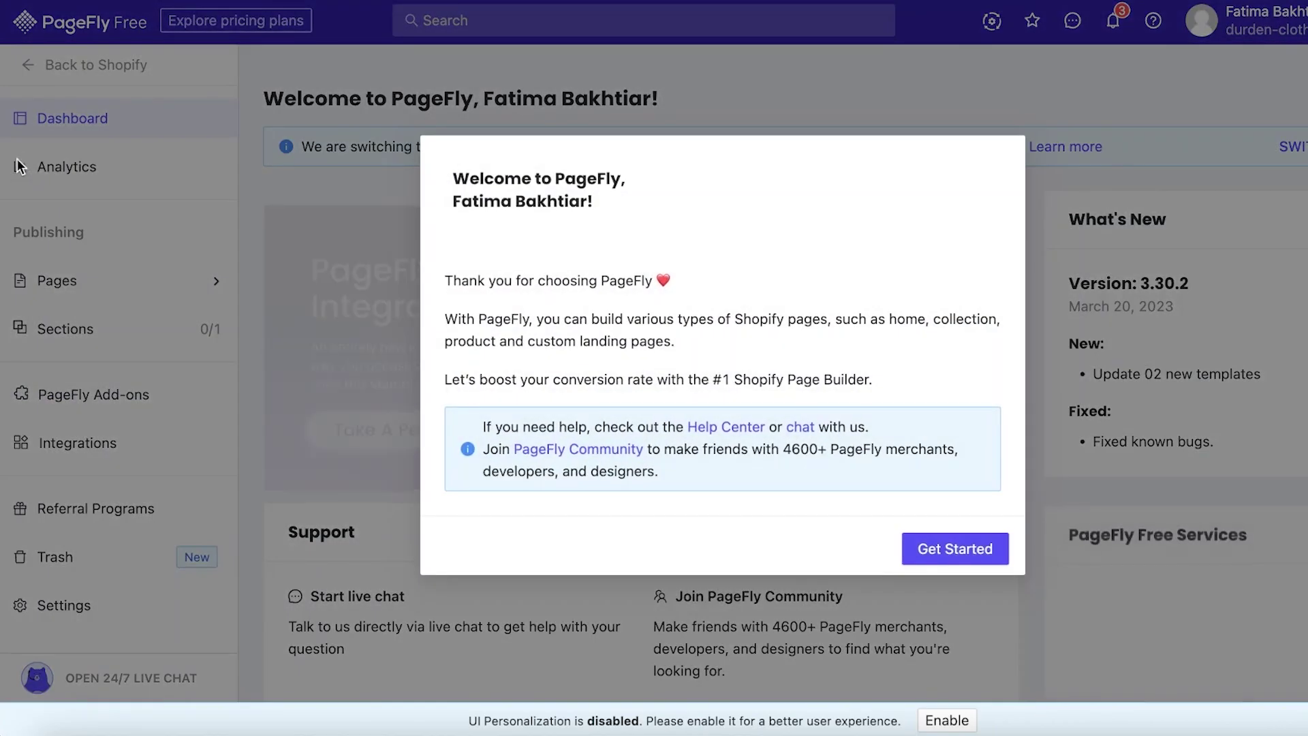
# Dismiss the Welcome to PageFly message and open Pages > Regular Pages
pyautogui.click(1106, 379)
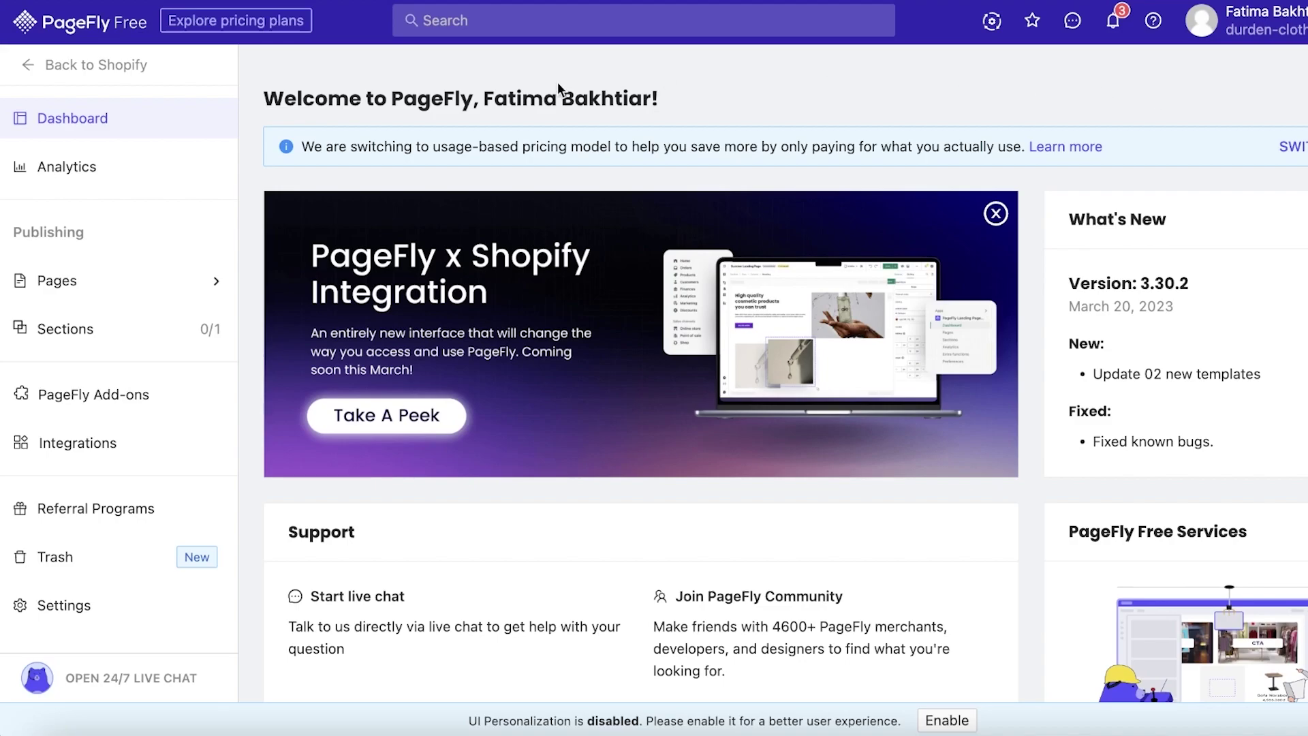
pyautogui.click(196, 288)
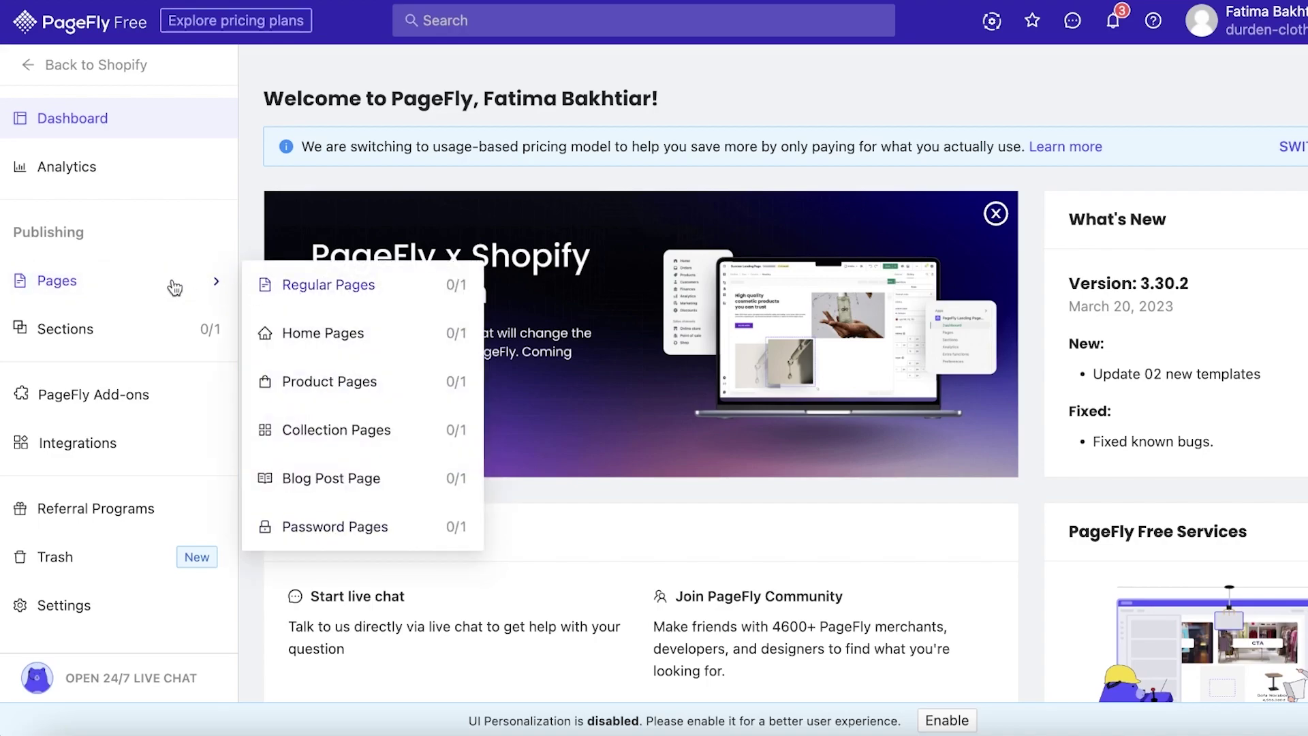
pyautogui.click(351, 305)
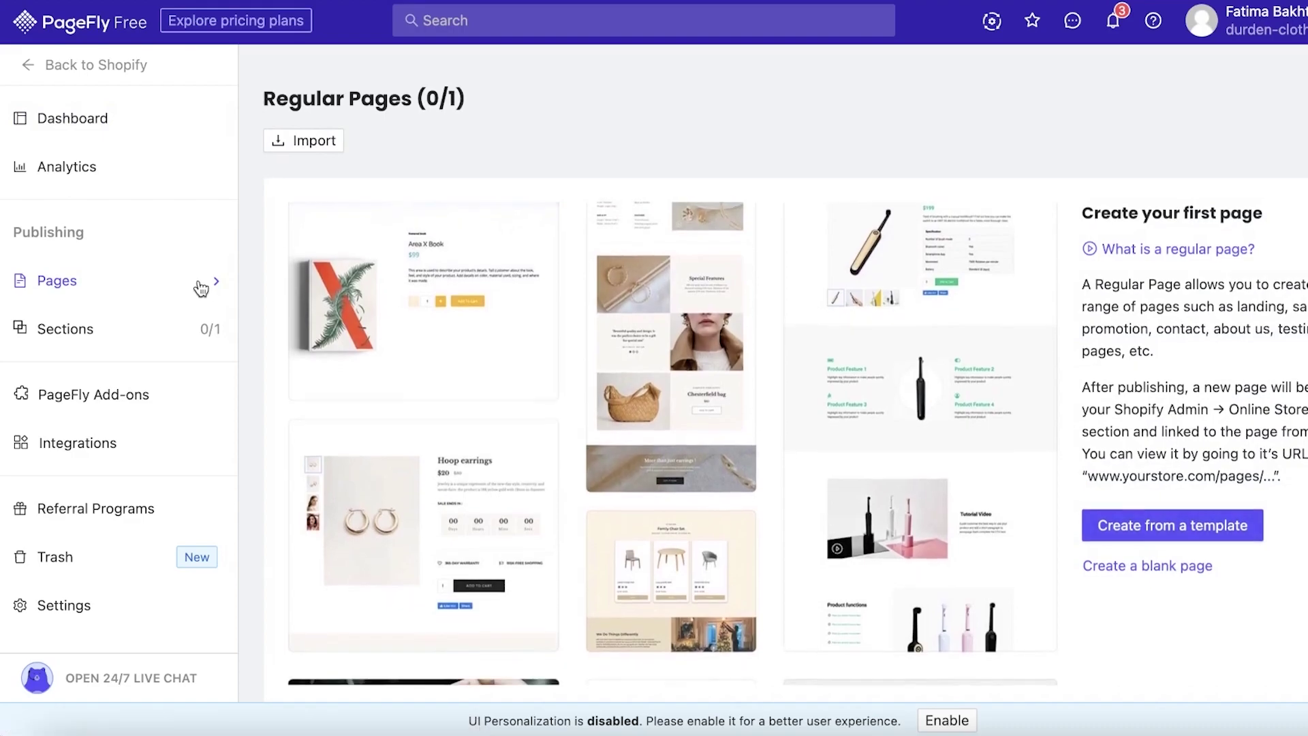
pyautogui.scroll(-5, 553, 427)
pyautogui.scroll(5, 545, 417)
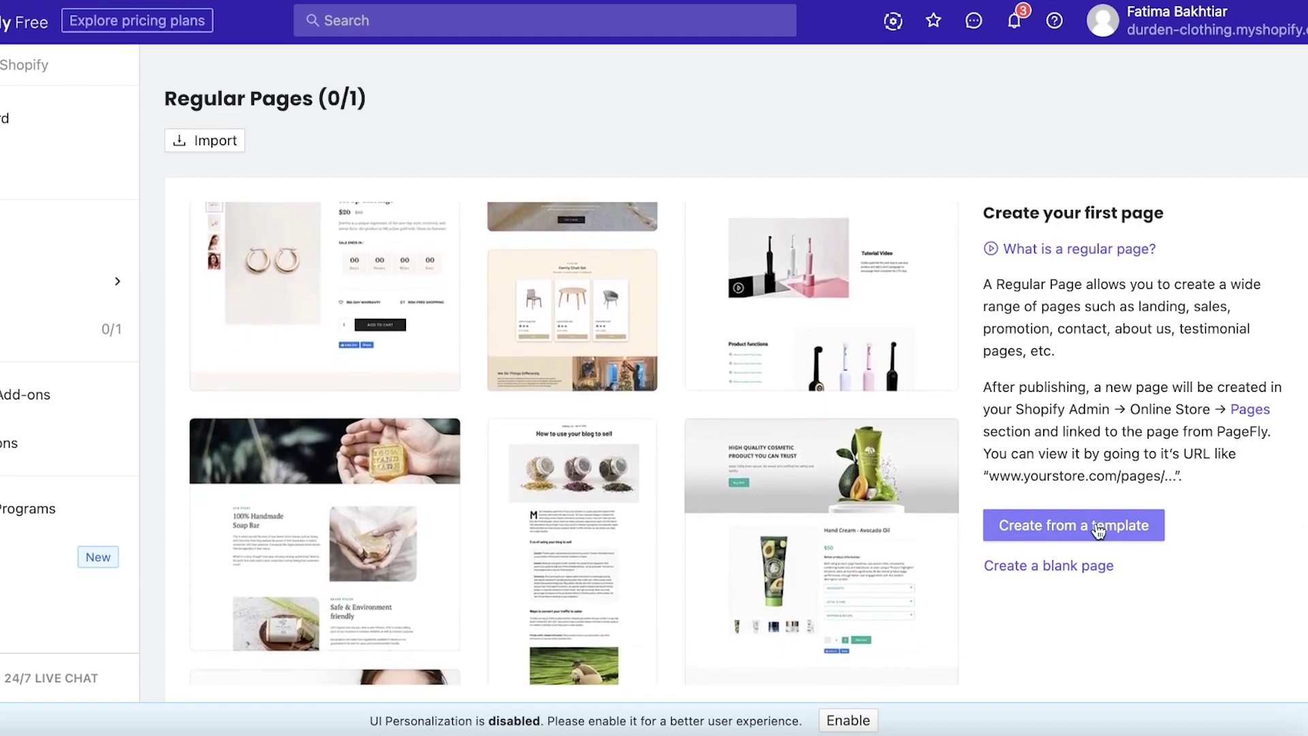
# Start a page from a template using the one free page, and browse the 124 templates
pyautogui.click(1098, 530)
pyautogui.click(825, 488)
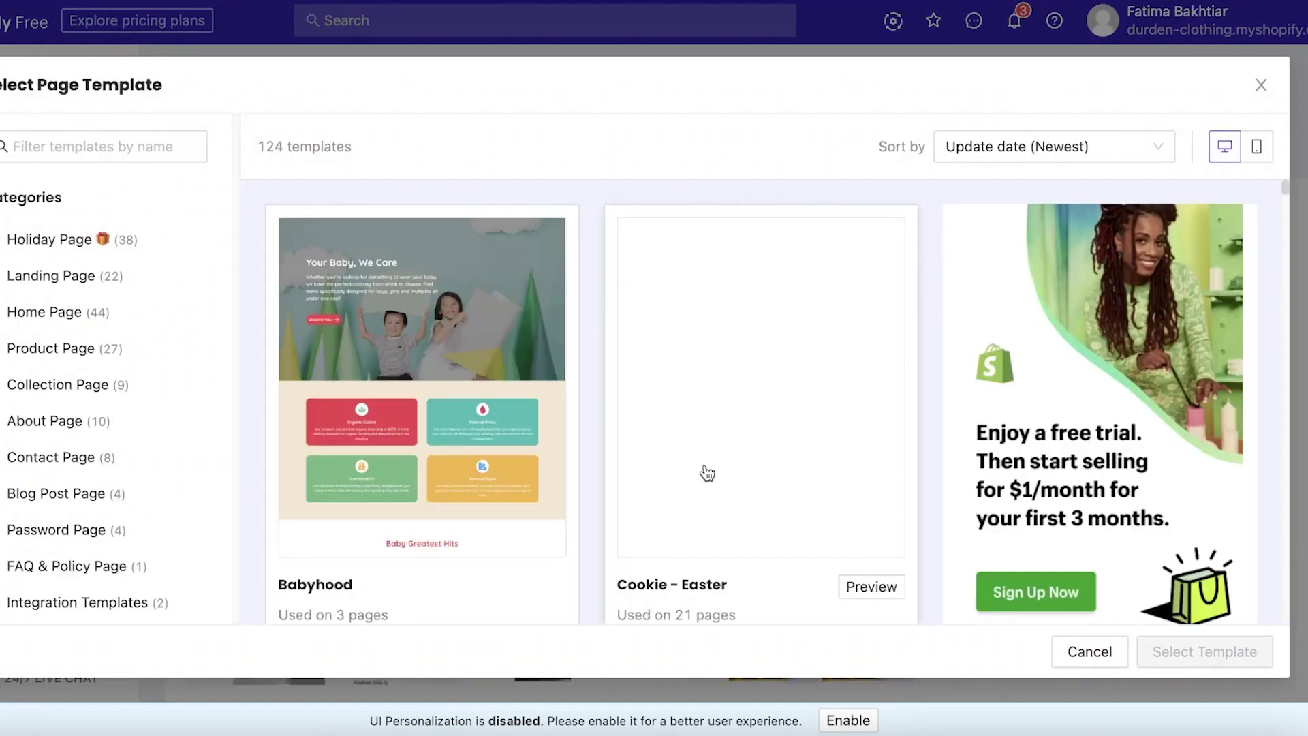
pyautogui.scroll(-15, 675, 470)
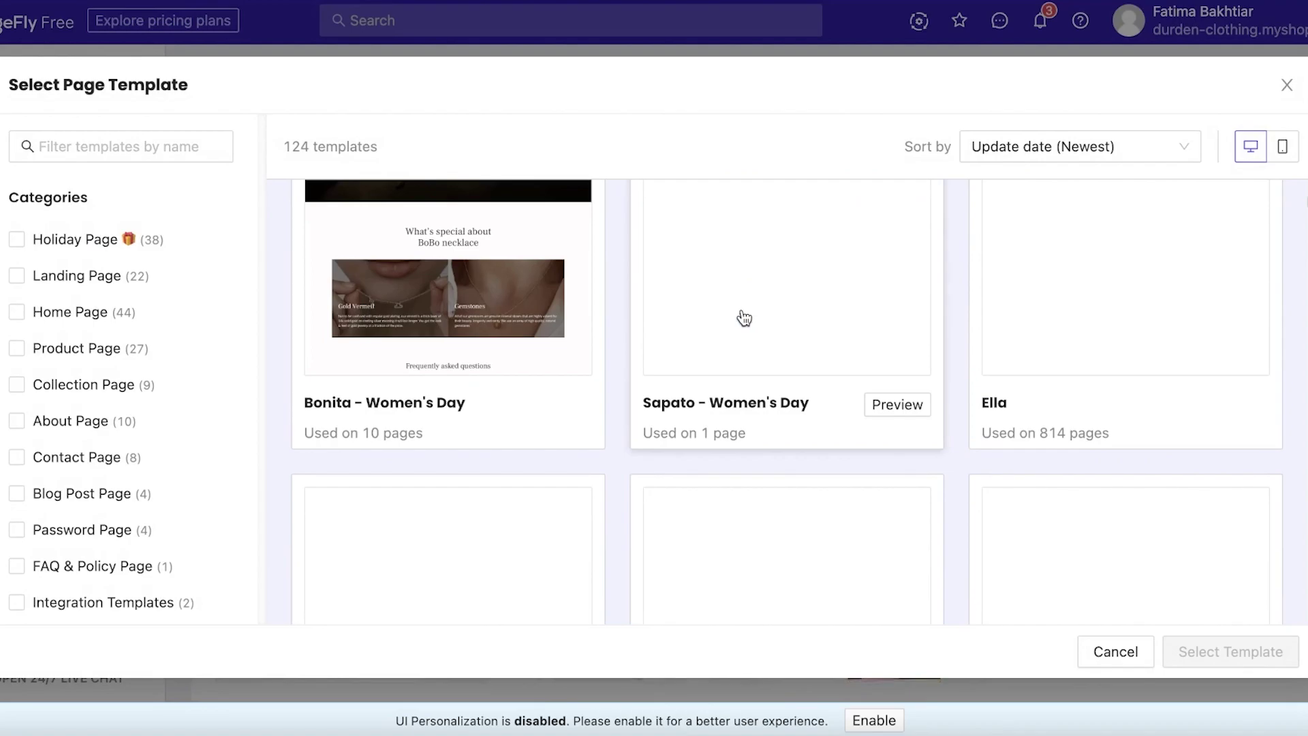
pyautogui.scroll(-20, 744, 318)
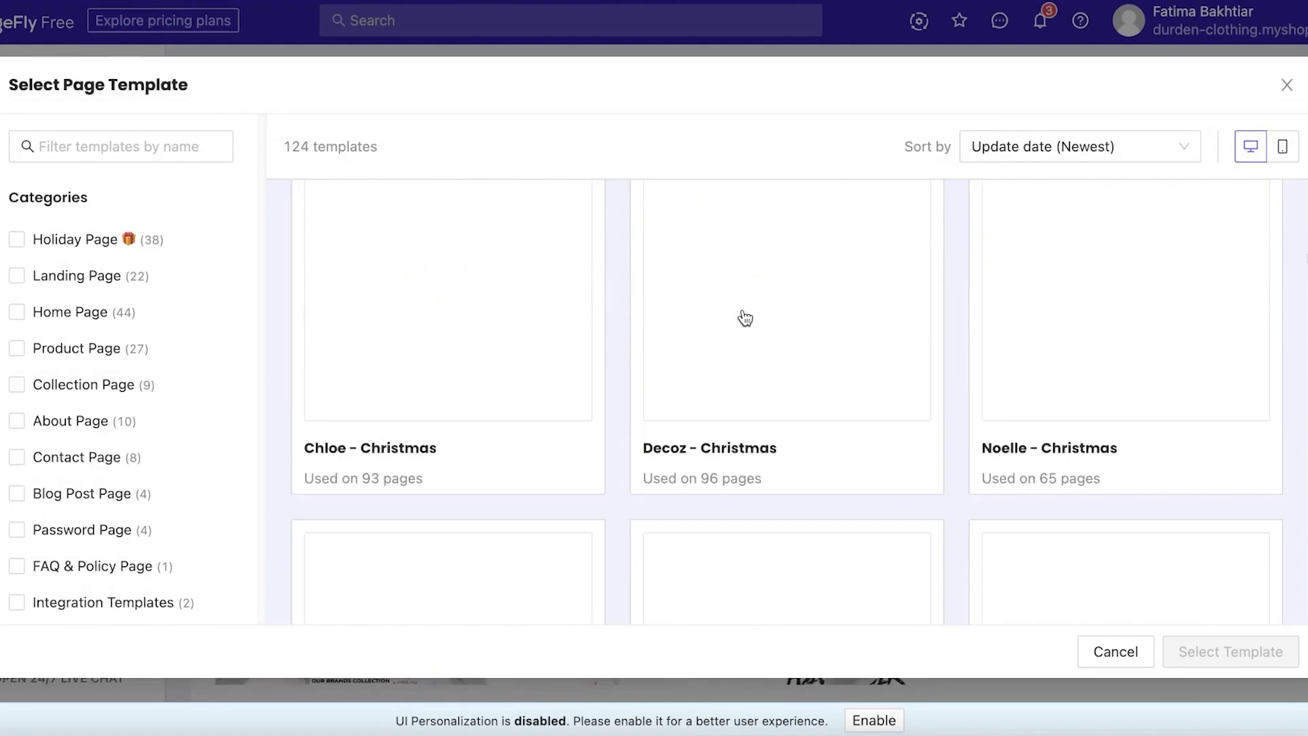
pyautogui.scroll(-20, 745, 319)
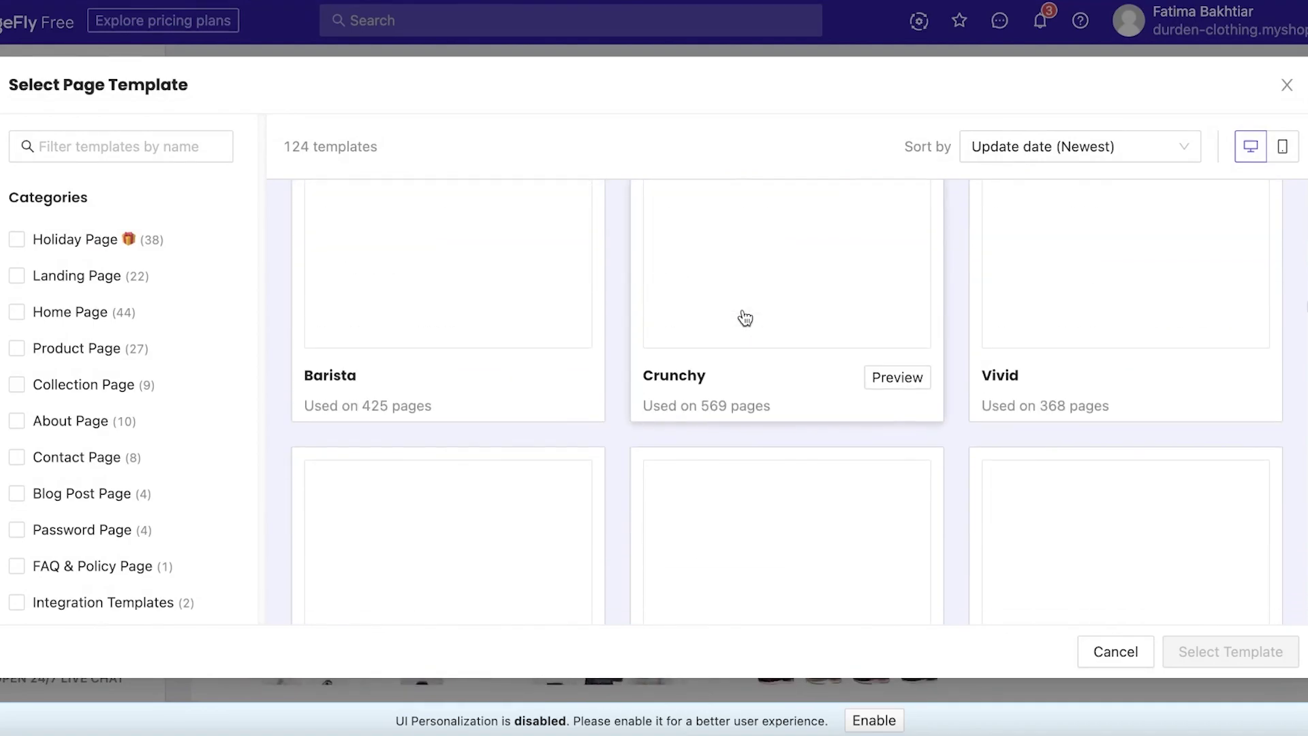
pyautogui.scroll(20, 745, 318)
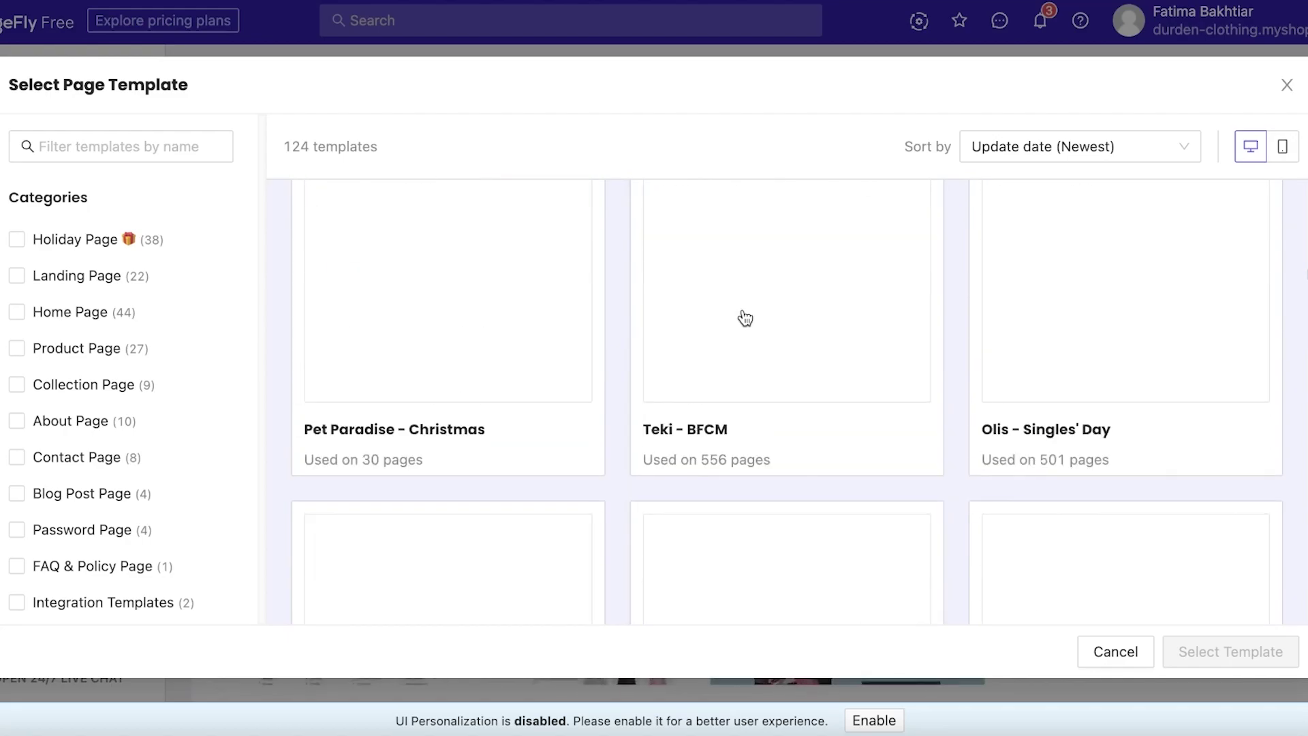
pyautogui.scroll(10, 554, 341)
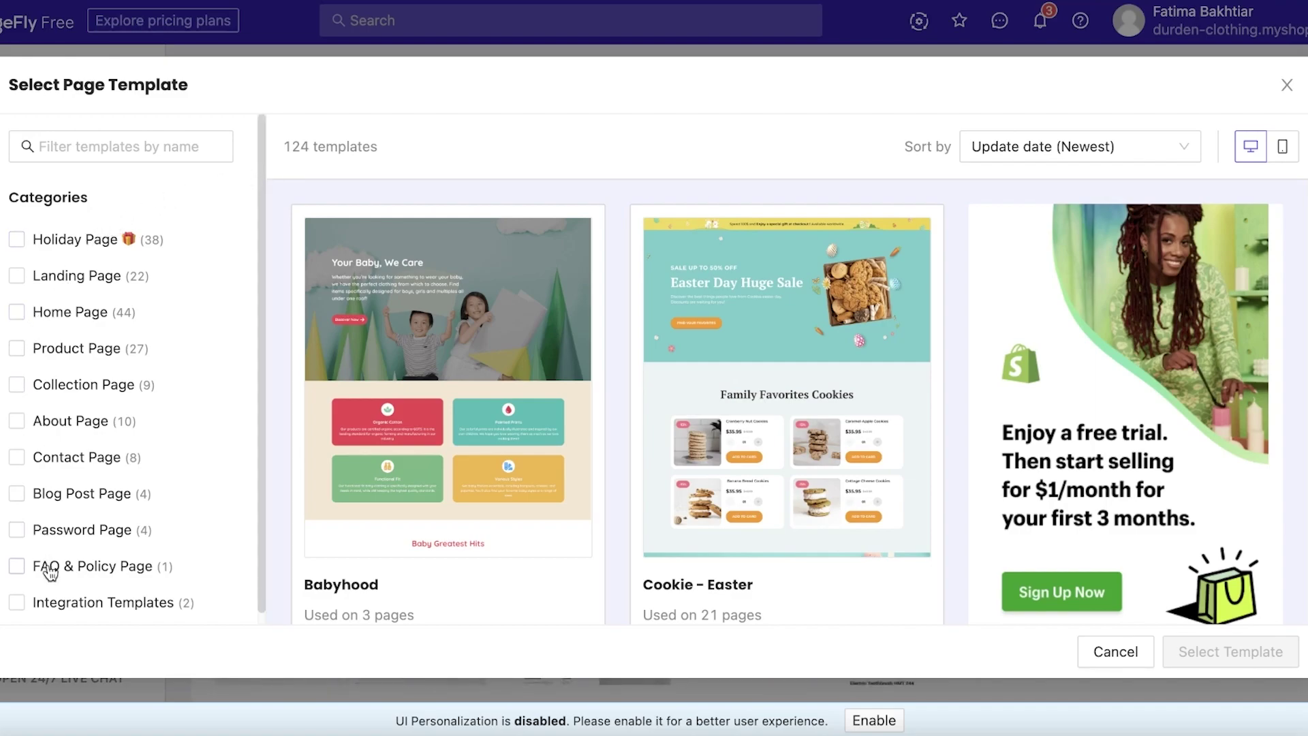
# Filter templates to the Product Page category and browse its 27 designs to Luz - Halloween
pyautogui.click(68, 359)
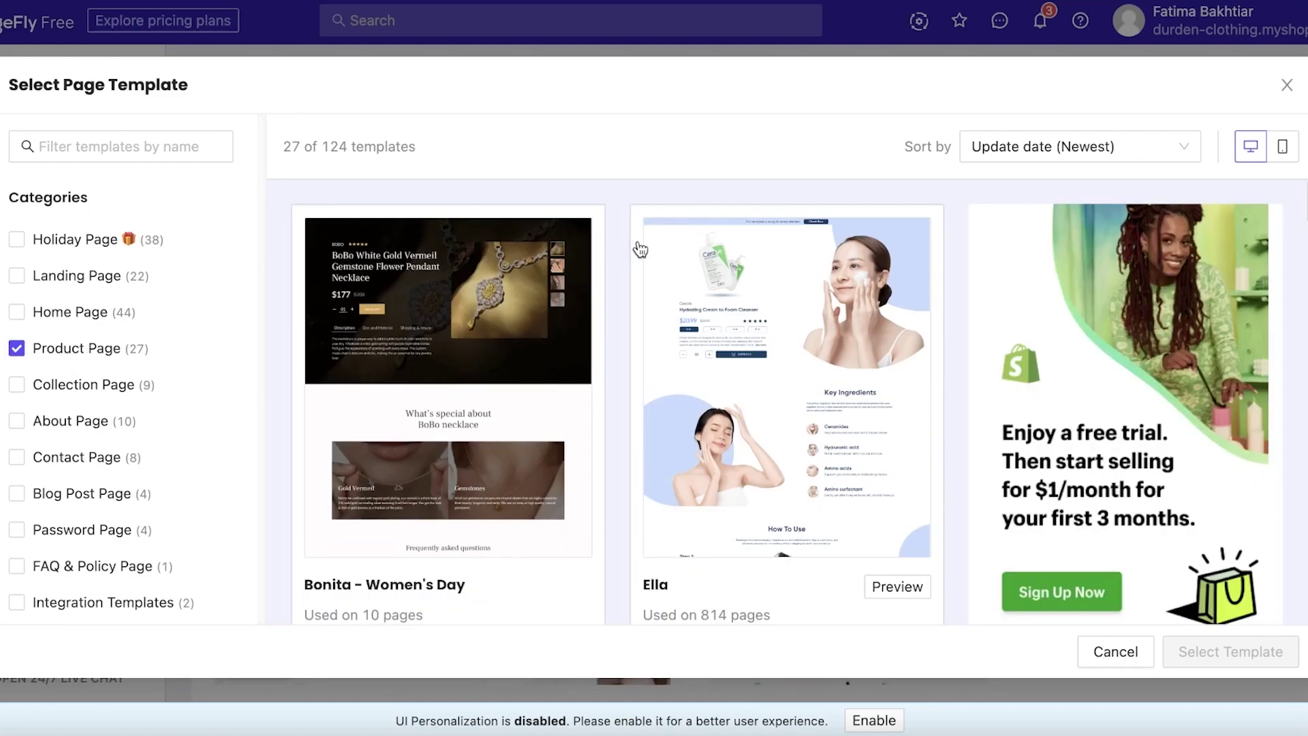
pyautogui.scroll(-6, 804, 331)
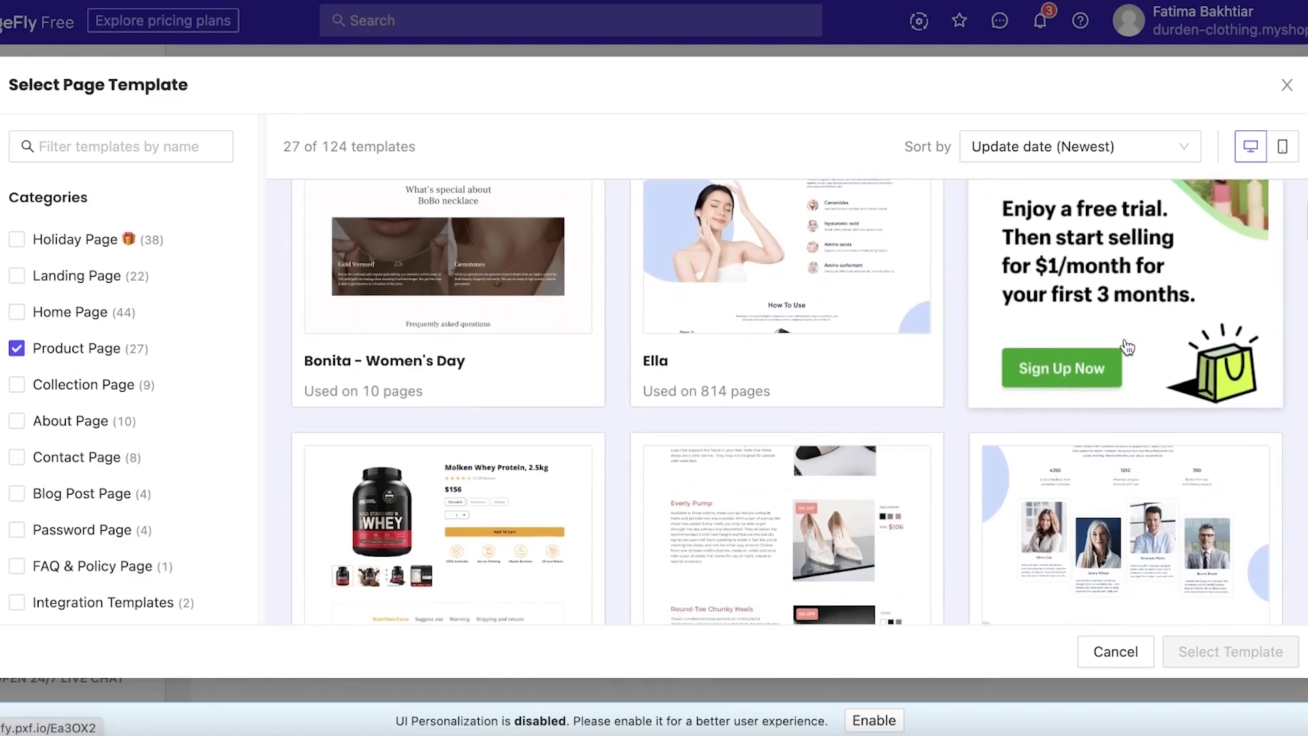
pyautogui.scroll(-5, 356, 368)
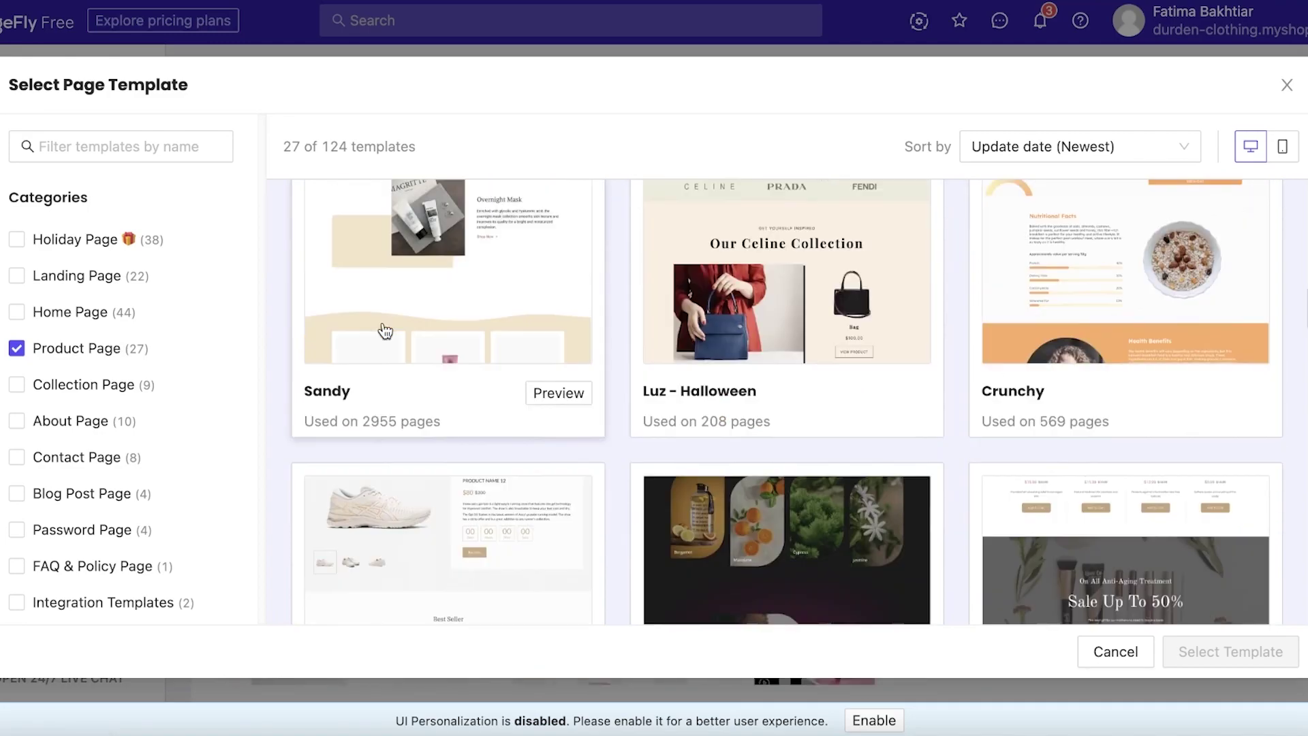
pyautogui.scroll(2, 382, 331)
pyautogui.scroll(-1, 1015, 376)
pyautogui.scroll(-15, 1015, 377)
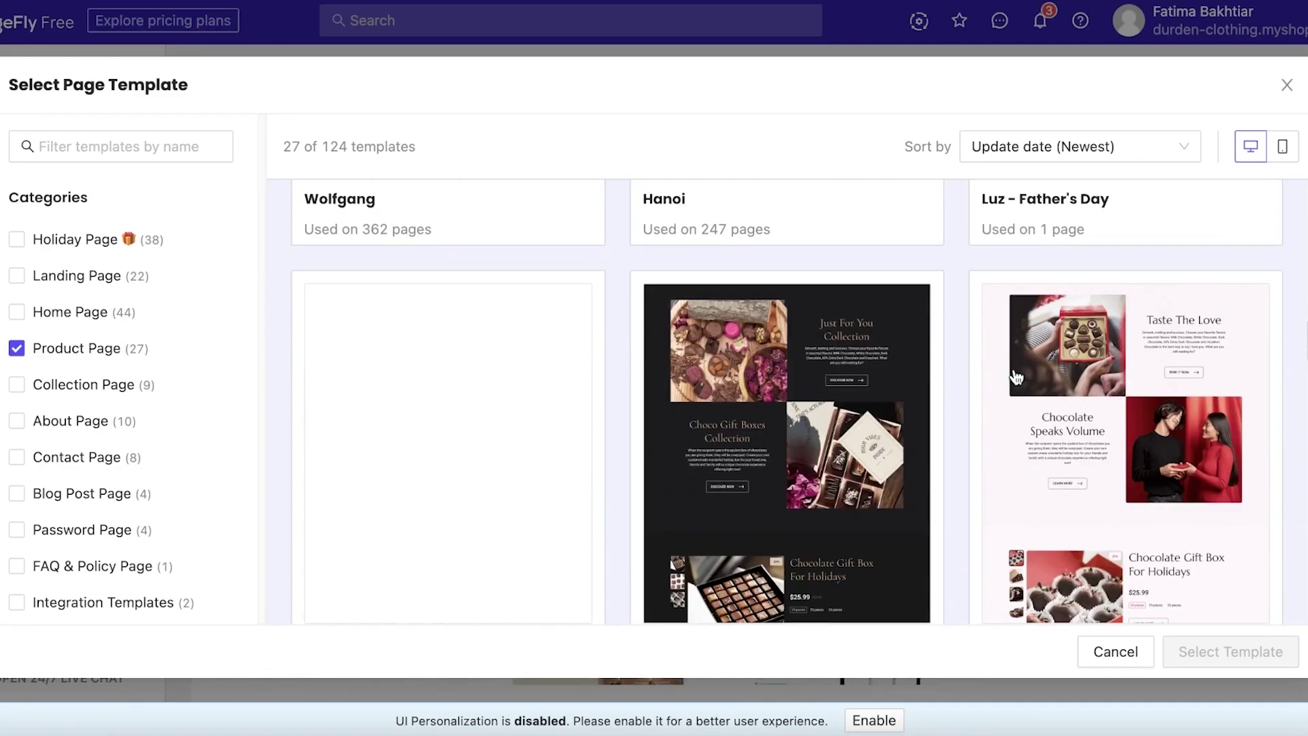
pyautogui.scroll(7, 744, 360)
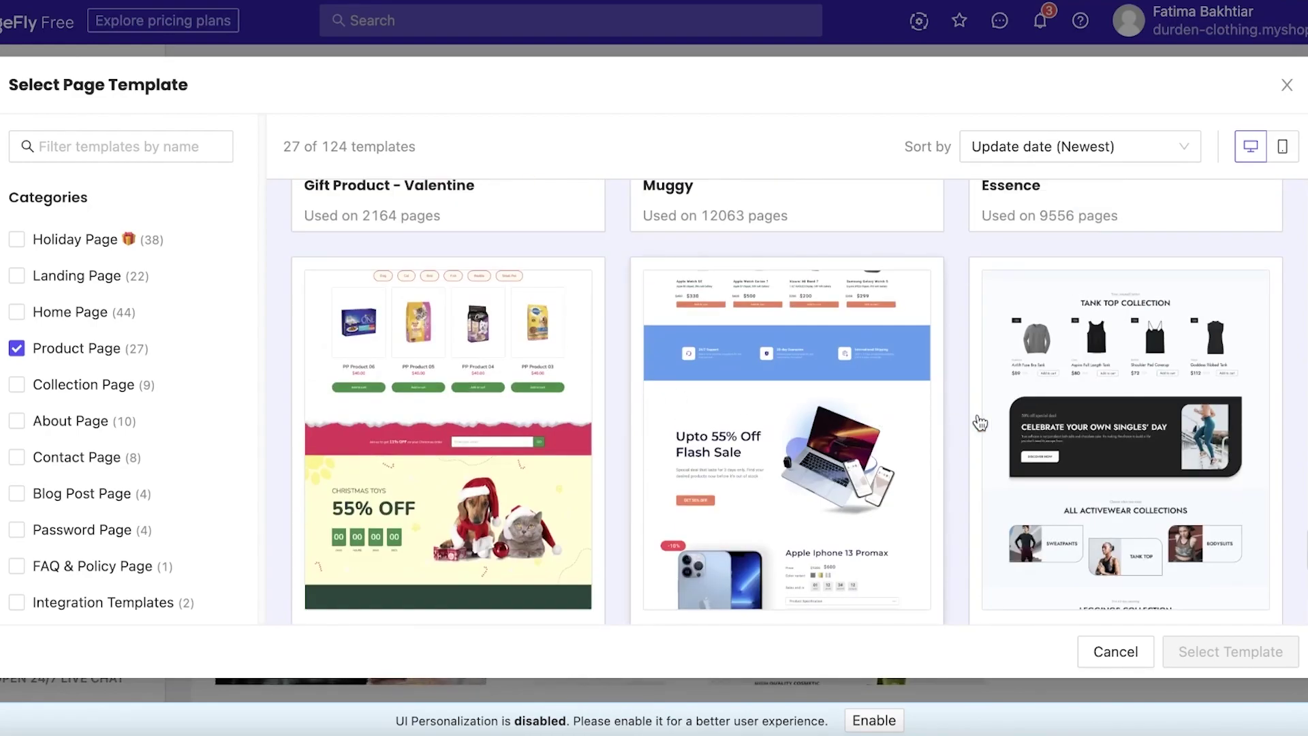
pyautogui.scroll(5, 1121, 407)
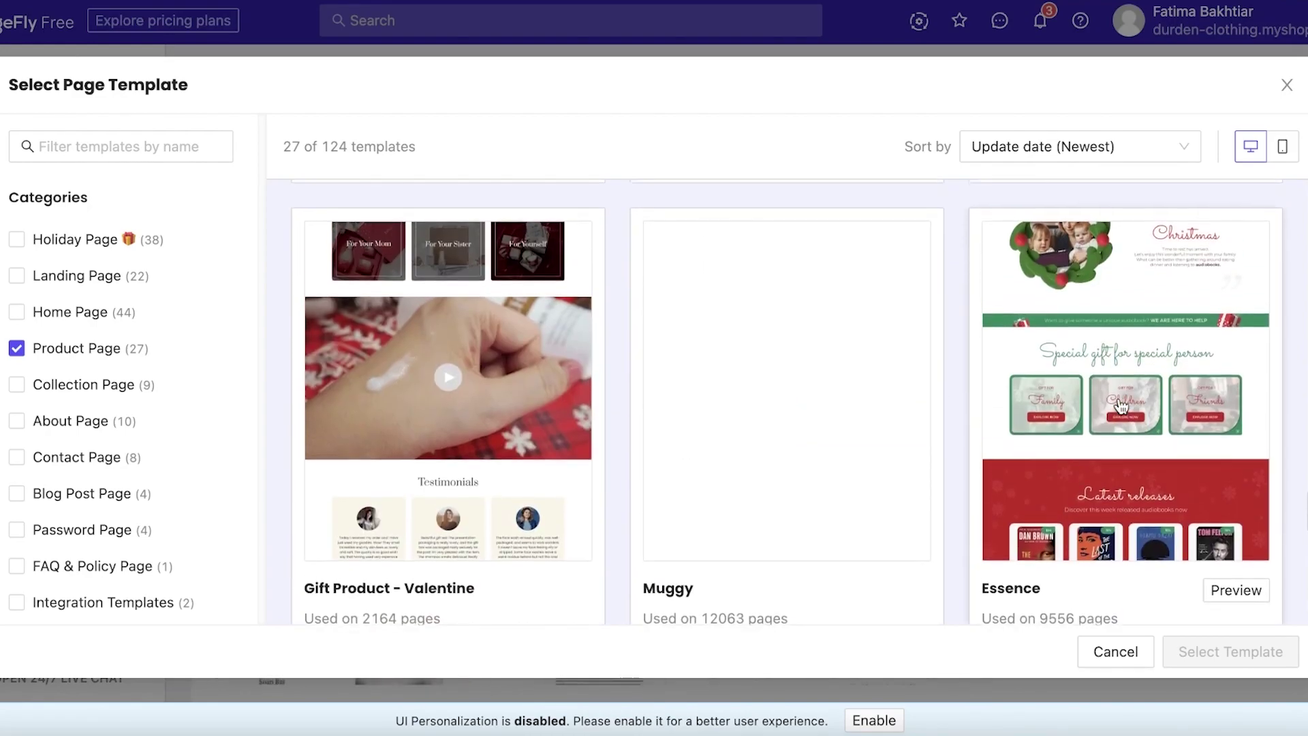
pyautogui.scroll(2, 875, 407)
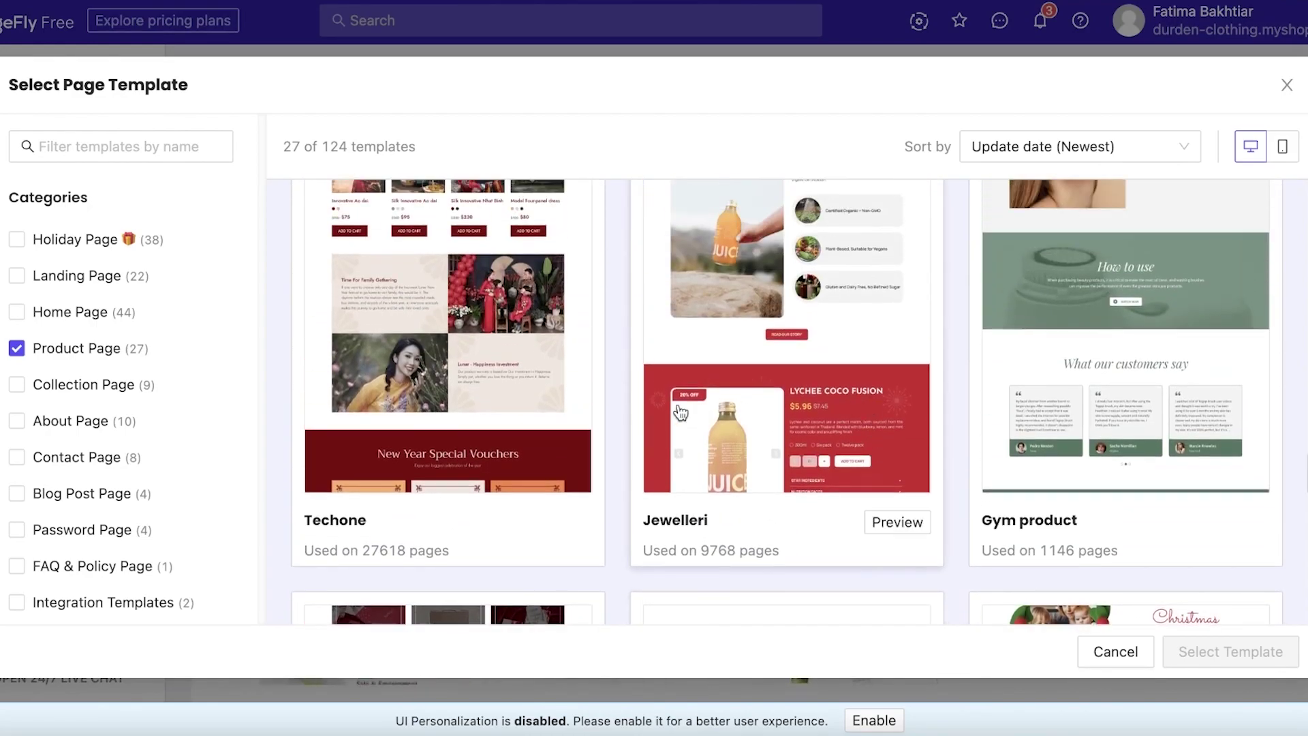
pyautogui.scroll(5, 744, 402)
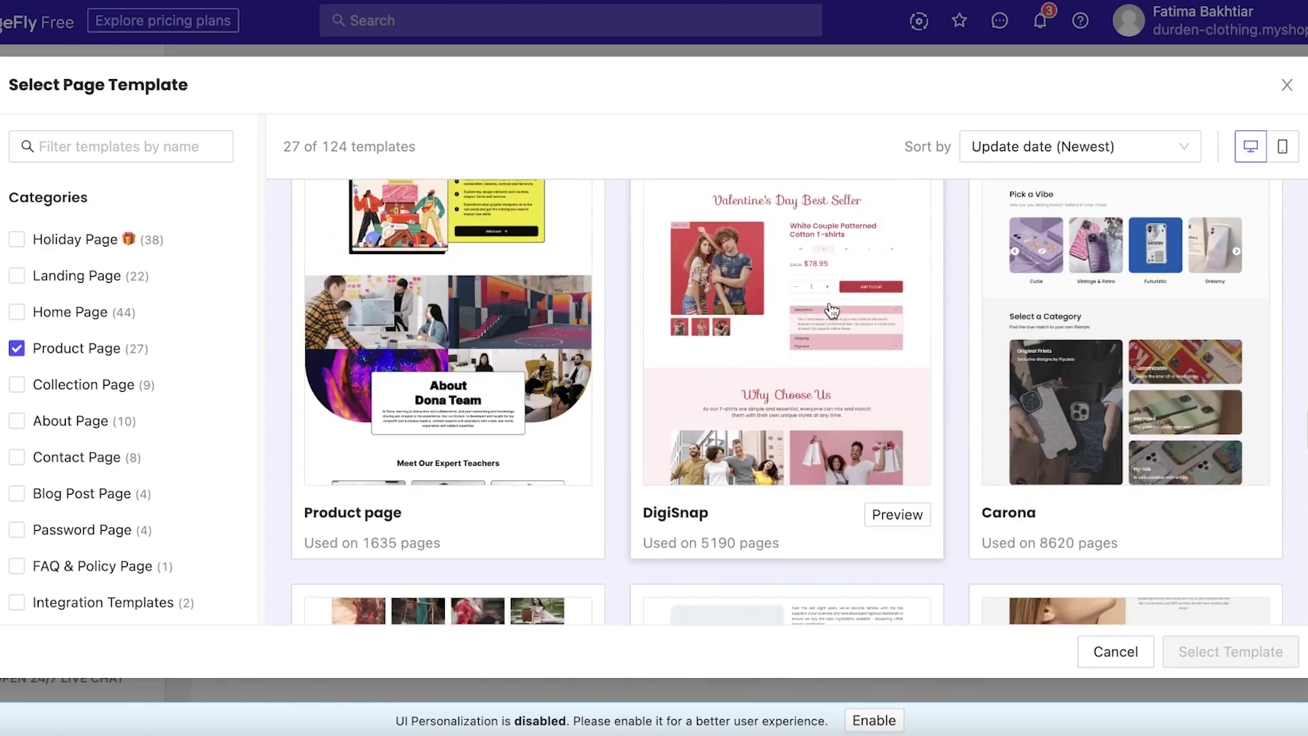
pyautogui.scroll(4, 832, 311)
pyautogui.scroll(-2, 810, 357)
pyautogui.scroll(5, 806, 348)
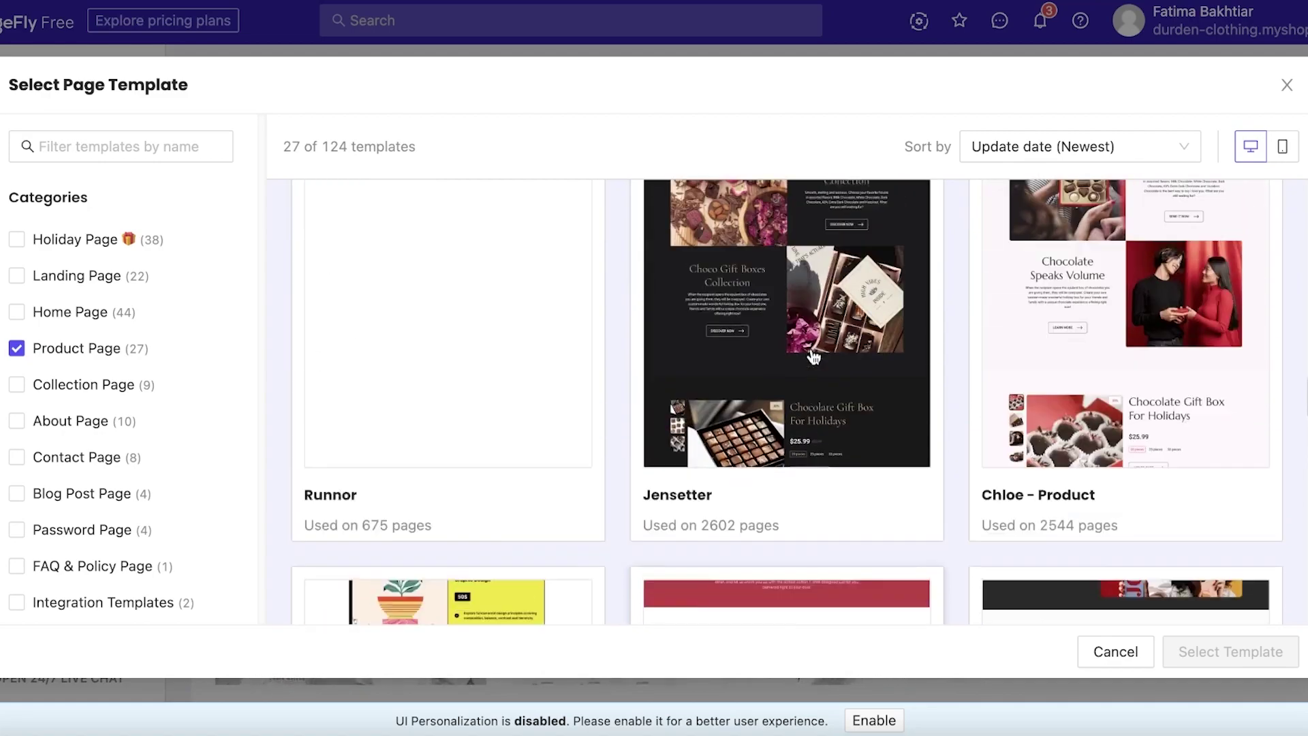
pyautogui.scroll(-5, 806, 391)
pyautogui.scroll(5, 824, 422)
pyautogui.scroll(-5, 832, 438)
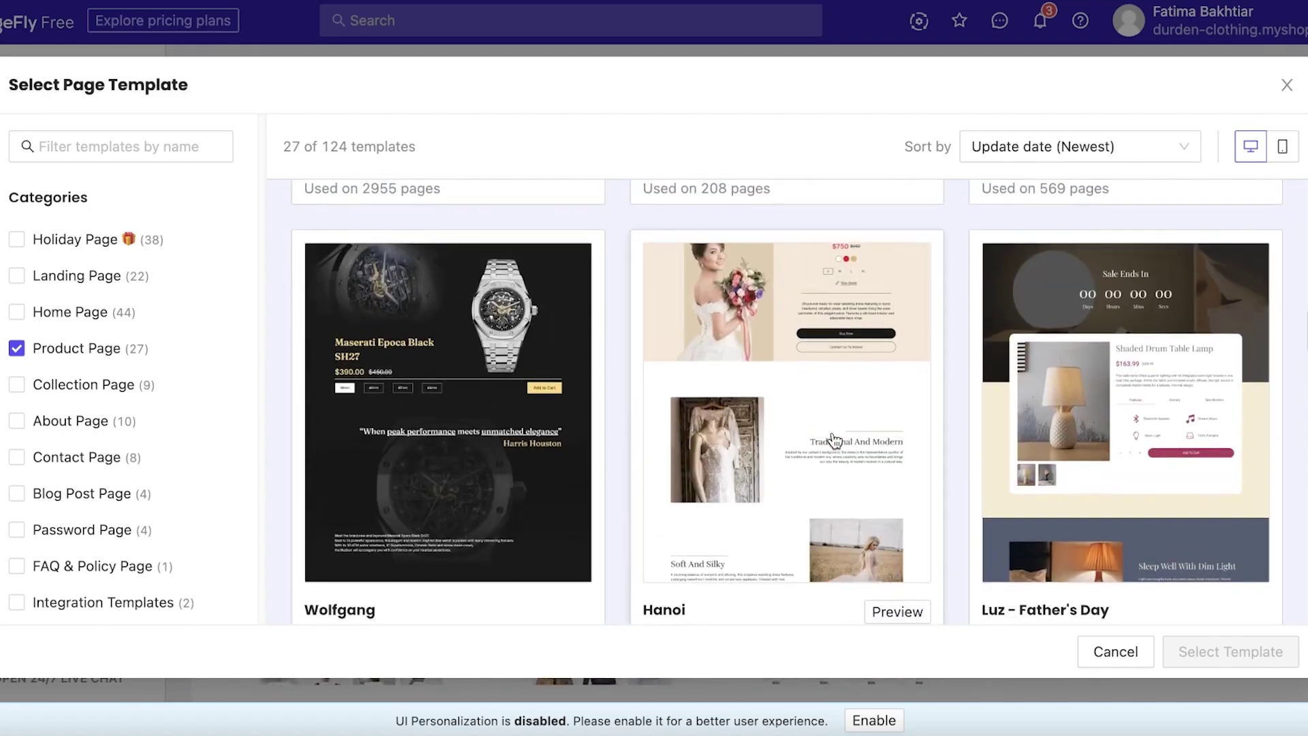
pyautogui.scroll(1, 834, 436)
pyautogui.scroll(-1, 838, 432)
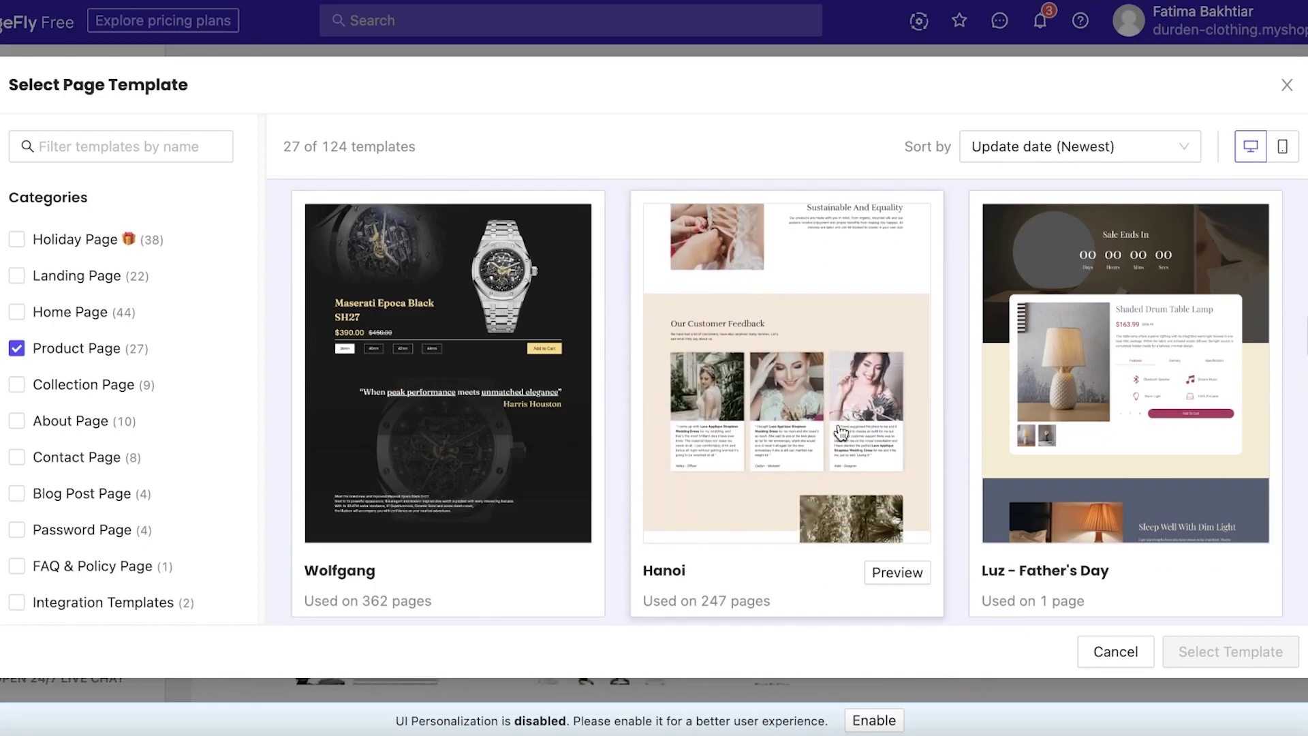
pyautogui.moveTo(293, 444)
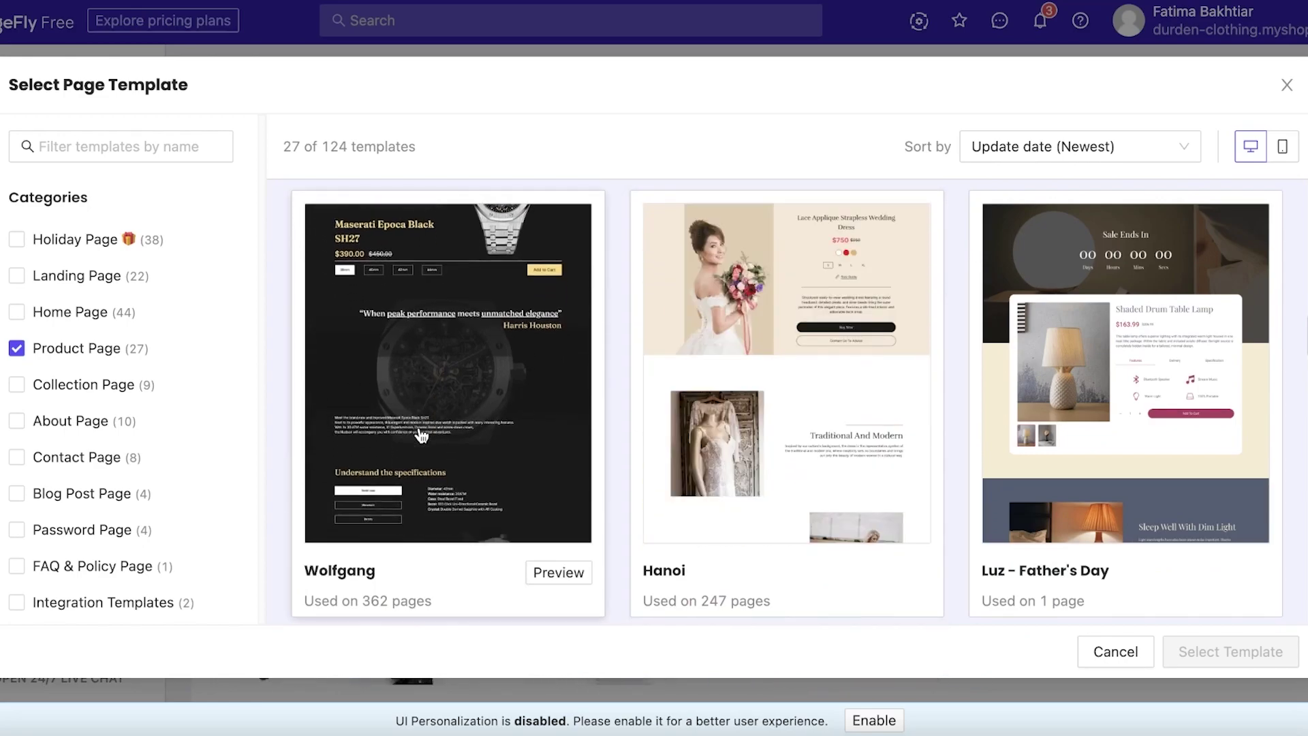
pyautogui.scroll(-5, 906, 434)
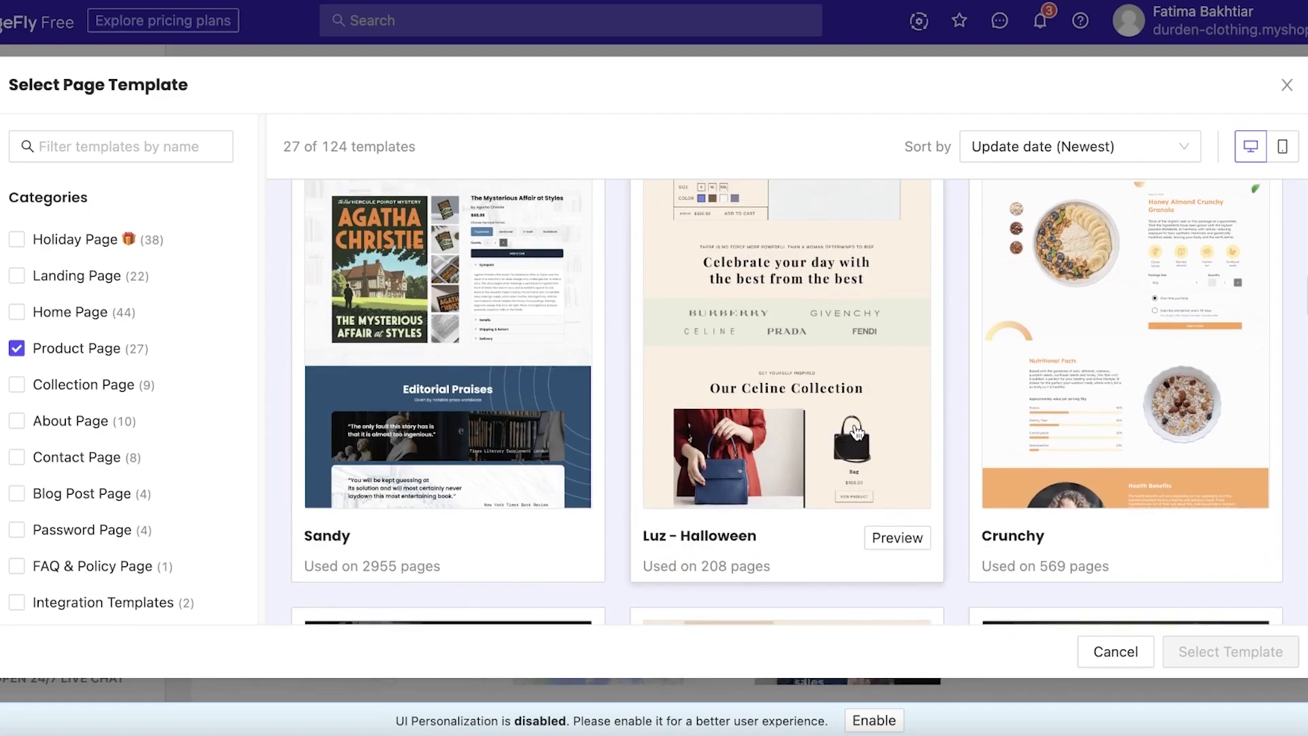
pyautogui.scroll(3, 754, 387)
pyautogui.scroll(-3, 755, 393)
pyautogui.moveTo(757, 395)
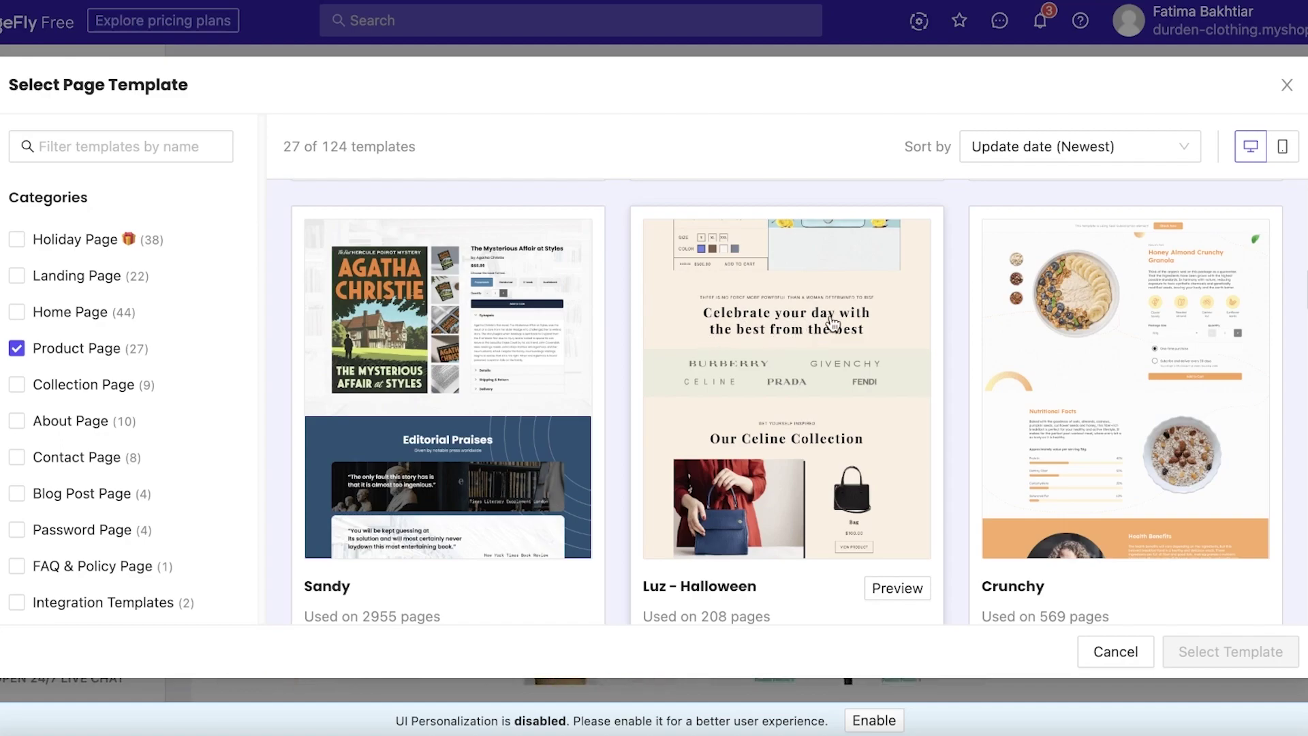
# Preview and close the Luz - Halloween and Hanoi wedding-dress templates
pyautogui.click(897, 588)
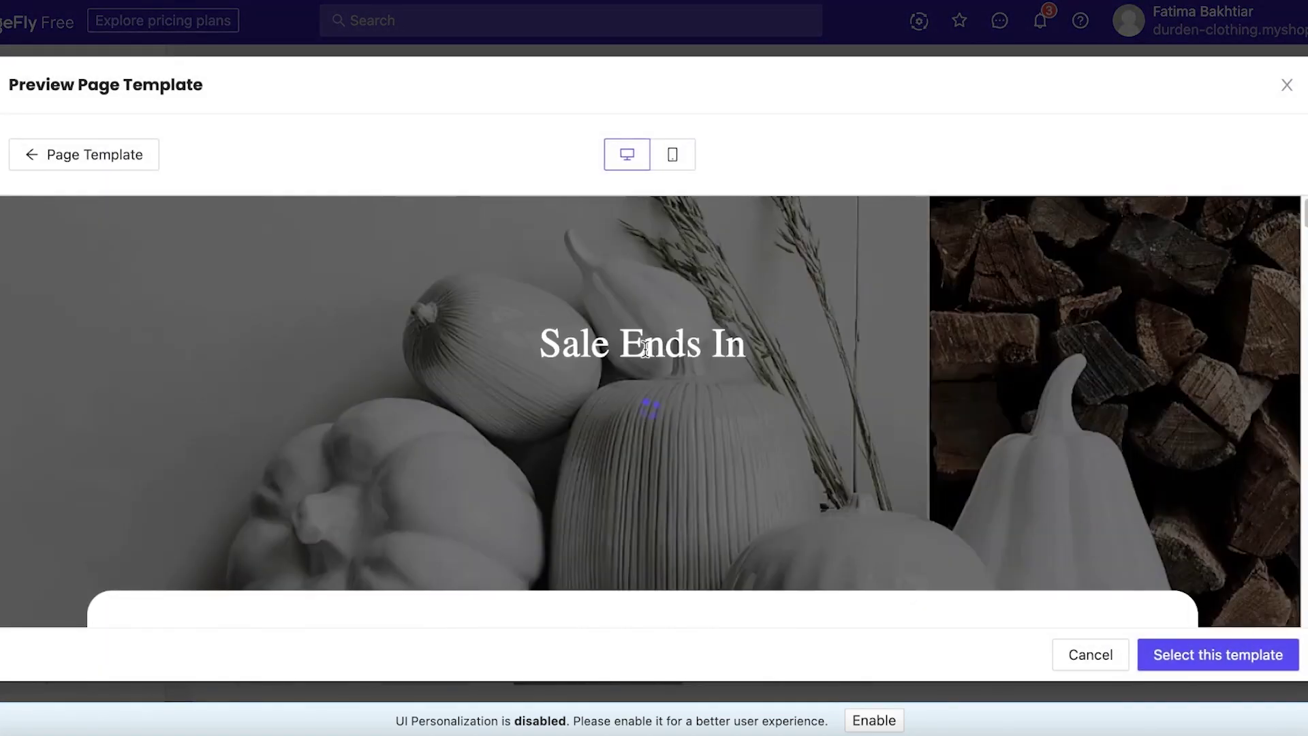
pyautogui.scroll(-15, 647, 350)
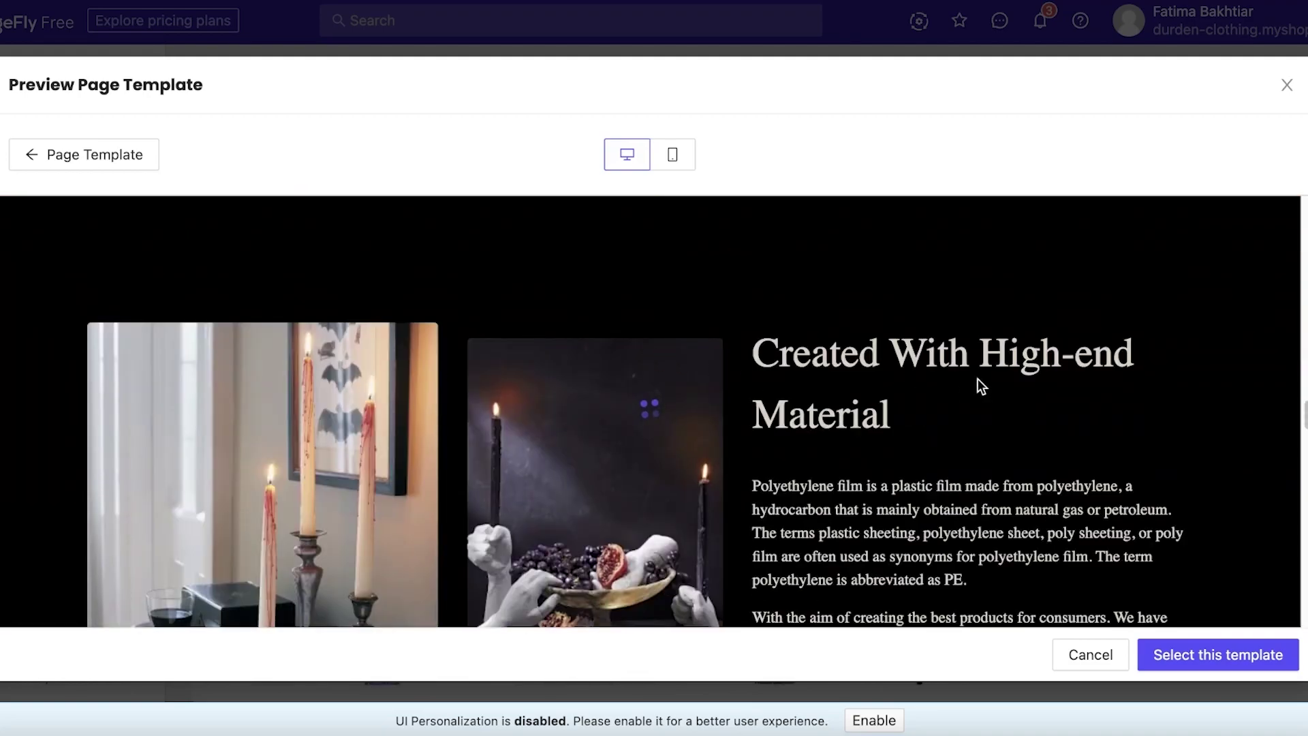
pyautogui.scroll(-10, 984, 395)
pyautogui.click(1093, 656)
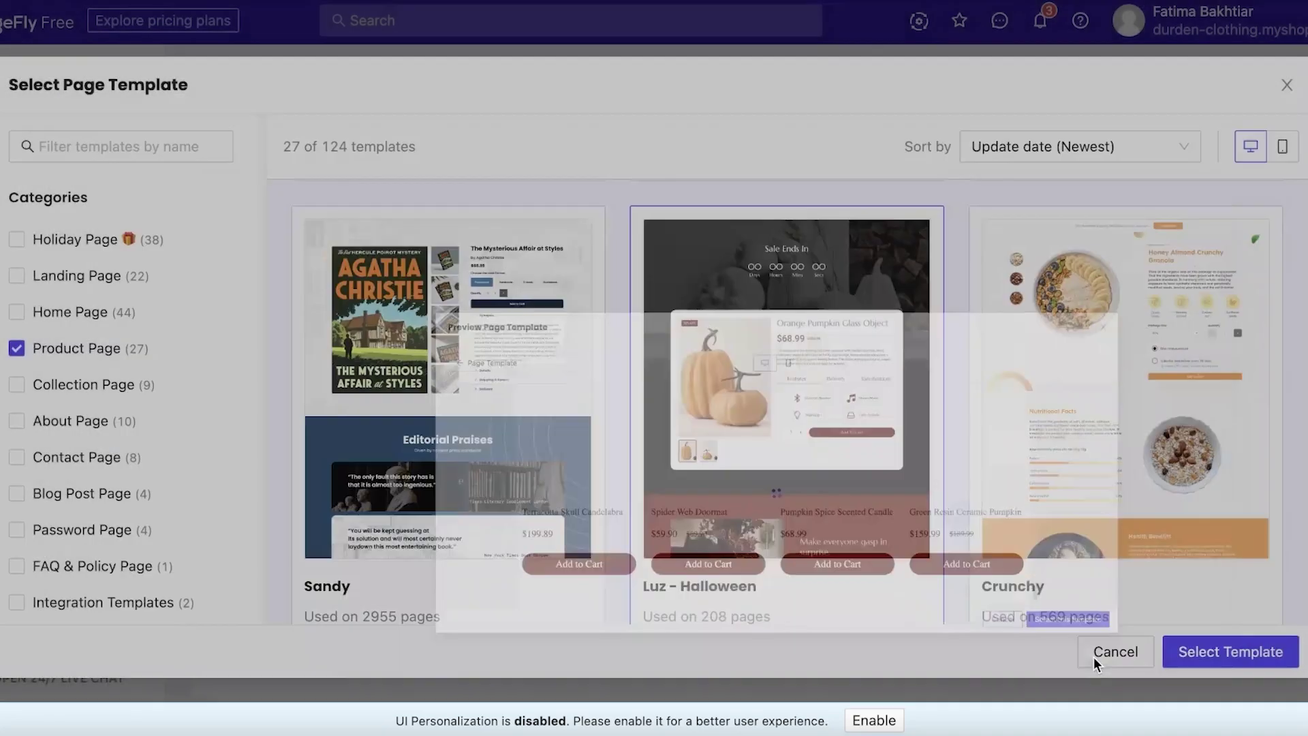
pyautogui.scroll(-5, 534, 355)
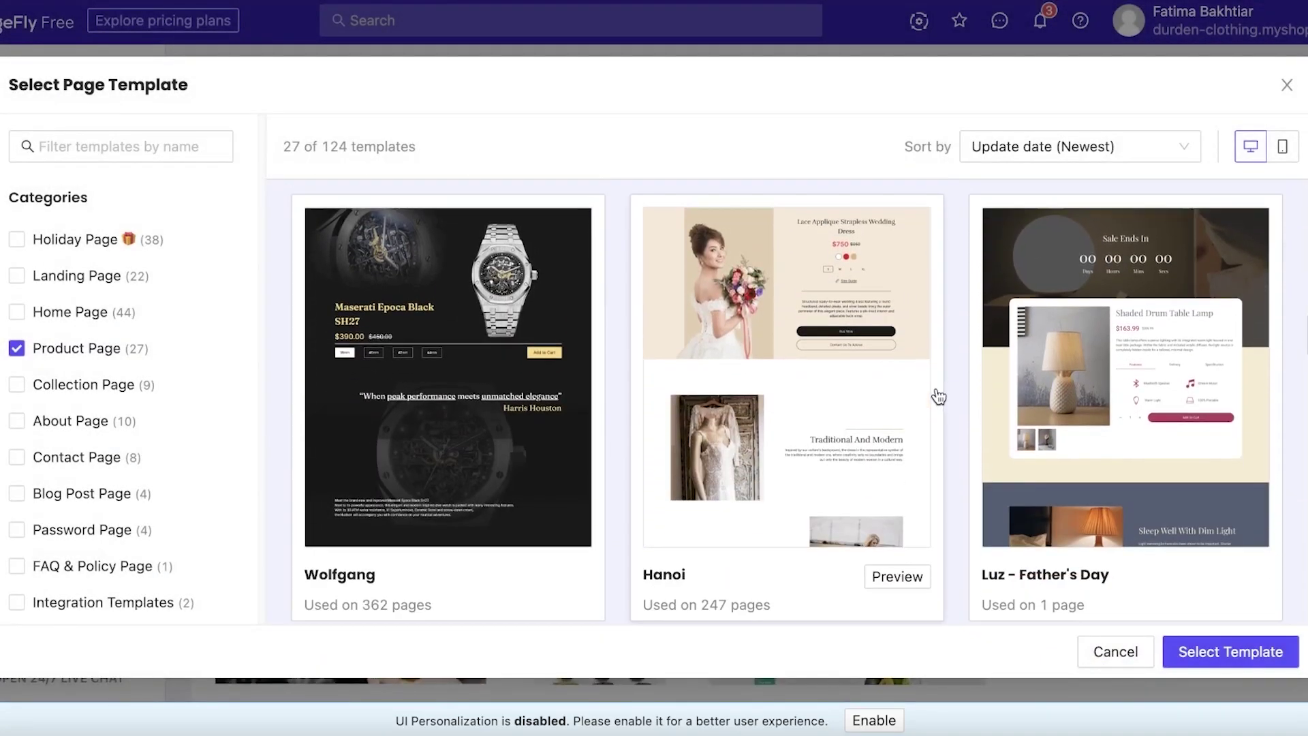
pyautogui.click(897, 580)
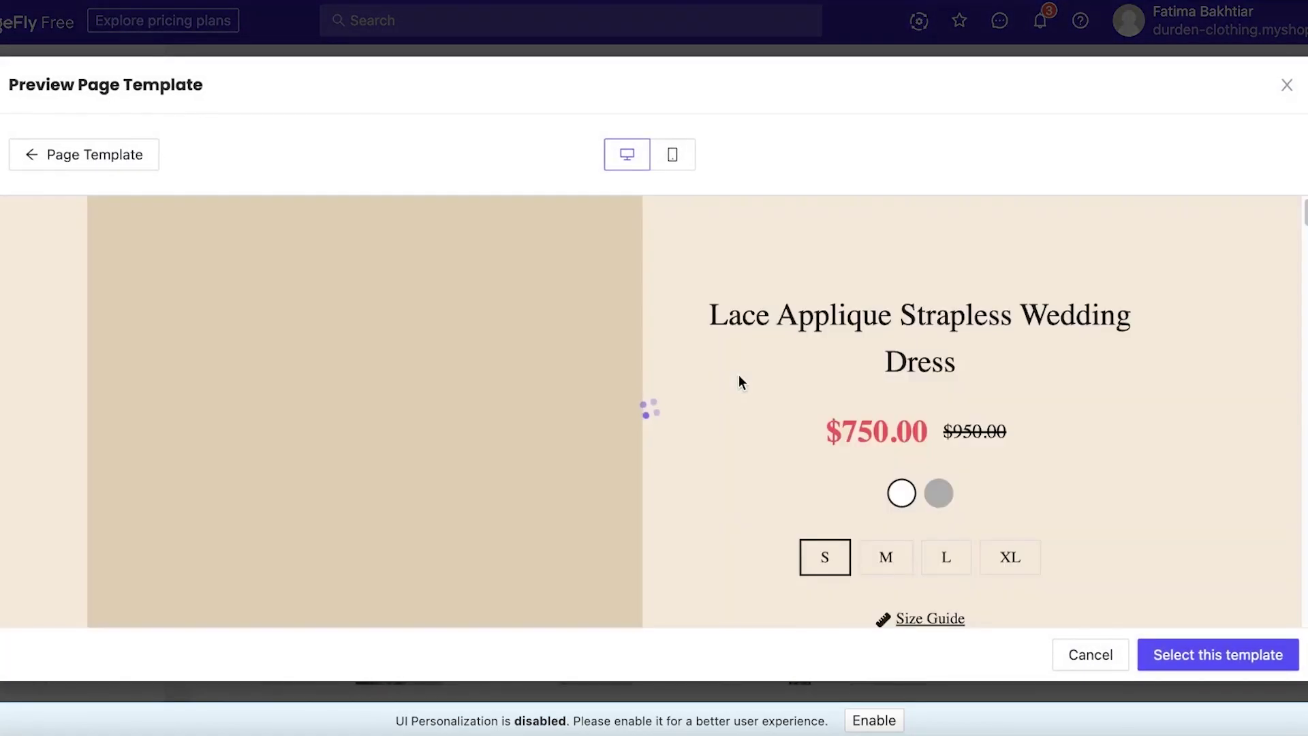
pyautogui.scroll(-10, 742, 381)
pyautogui.click(1077, 653)
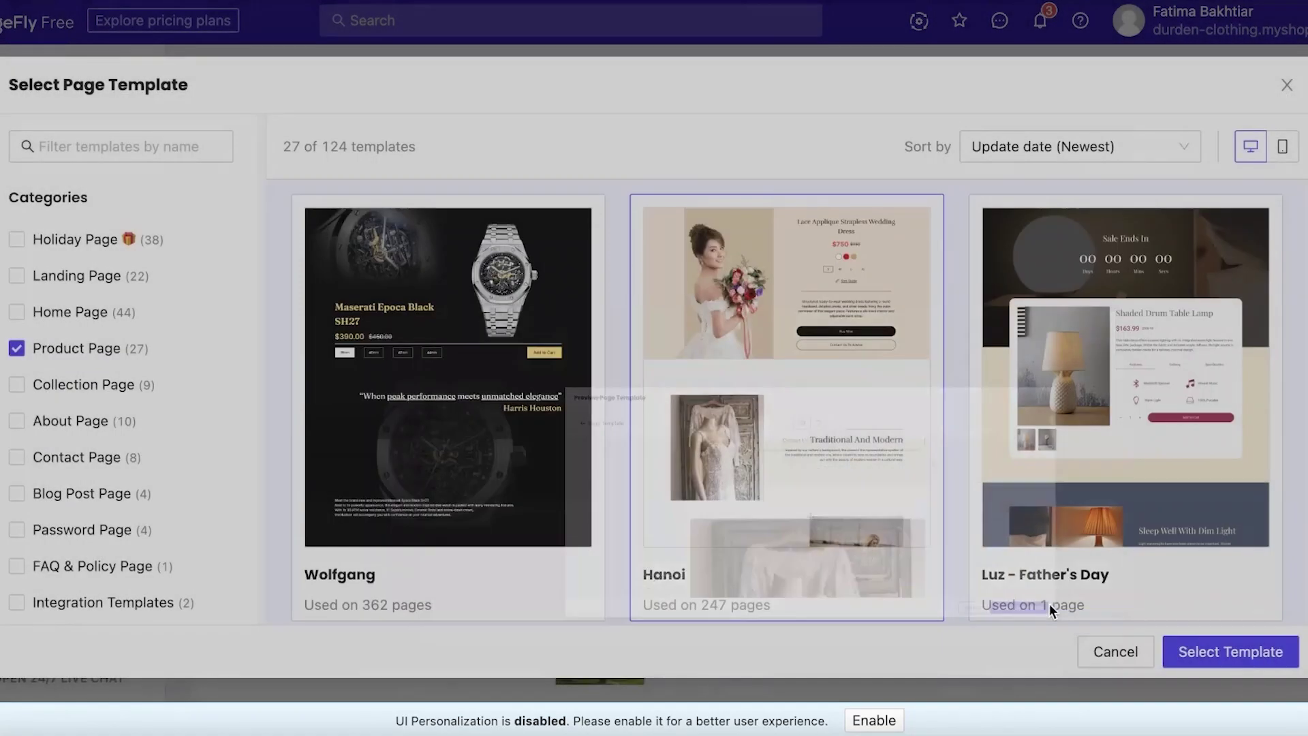
# Preview the DigiSnap template twice, closing it each time
pyautogui.scroll(-5, 845, 399)
pyautogui.scroll(-8, 848, 406)
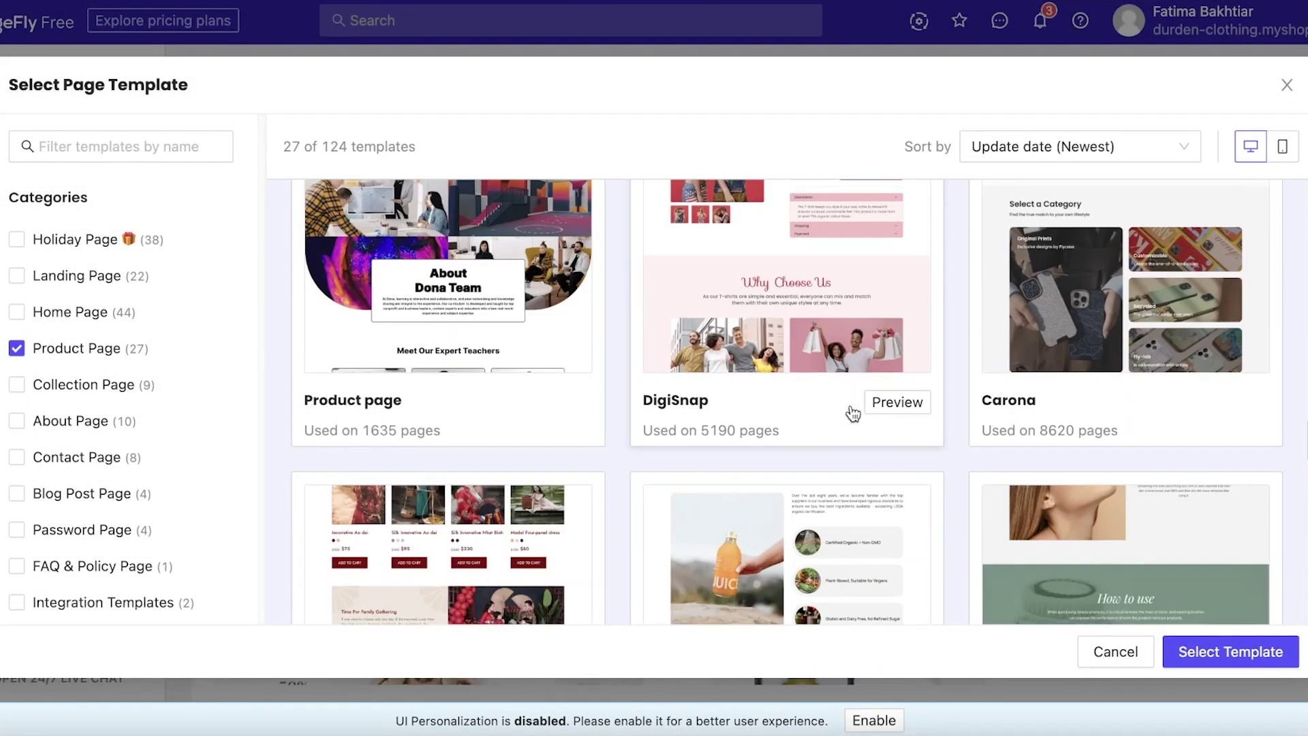
pyautogui.click(898, 407)
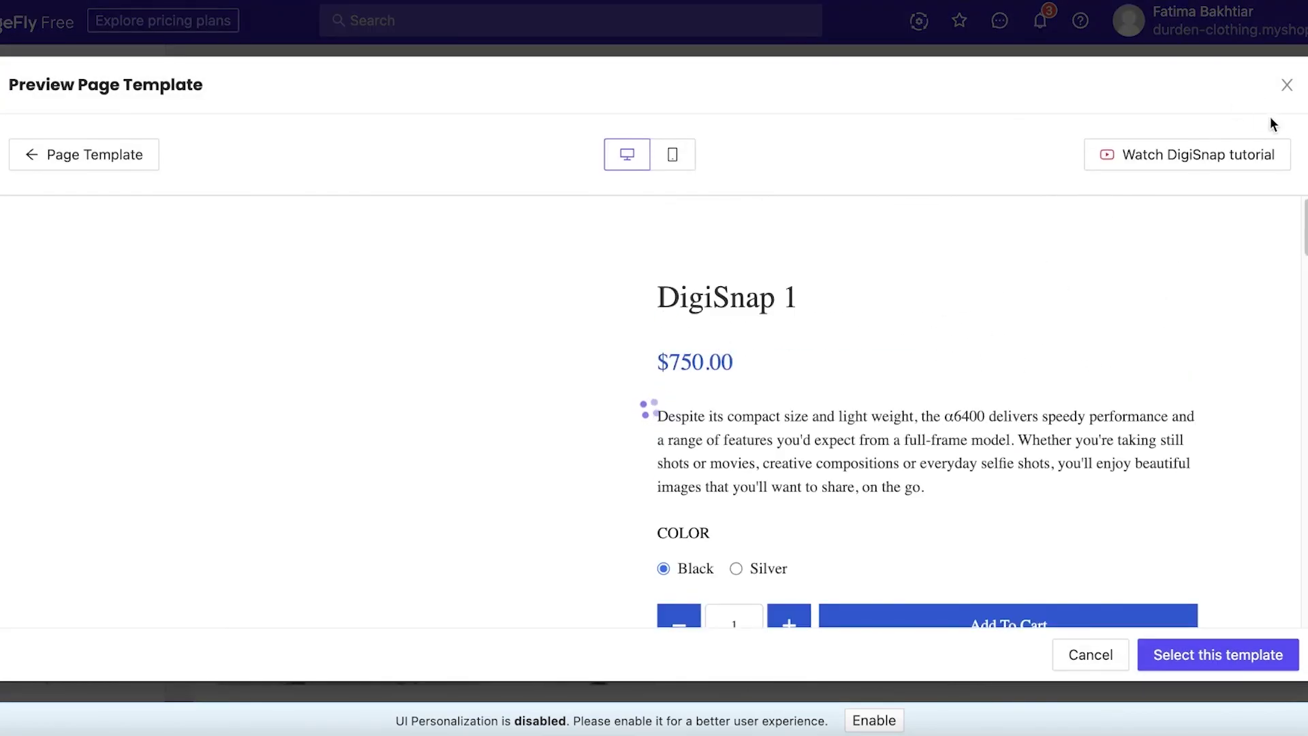
pyautogui.click(1273, 88)
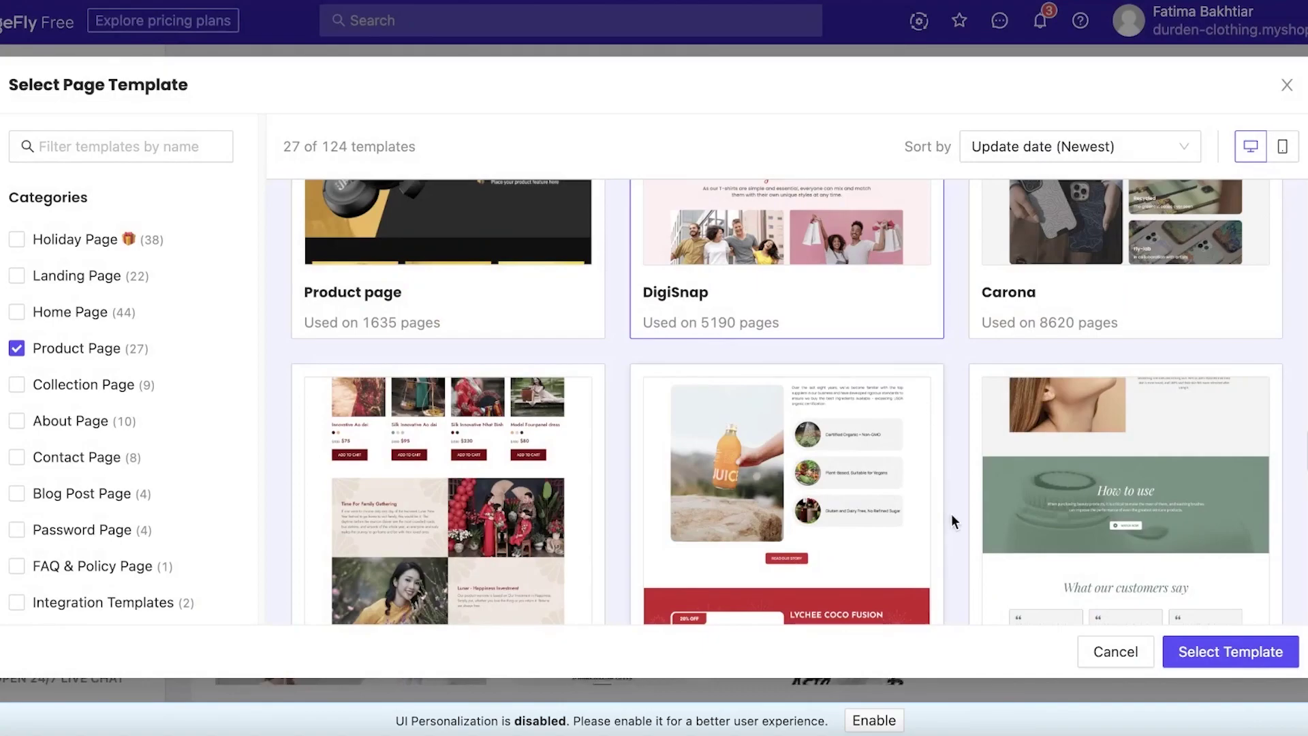
pyautogui.click(906, 294)
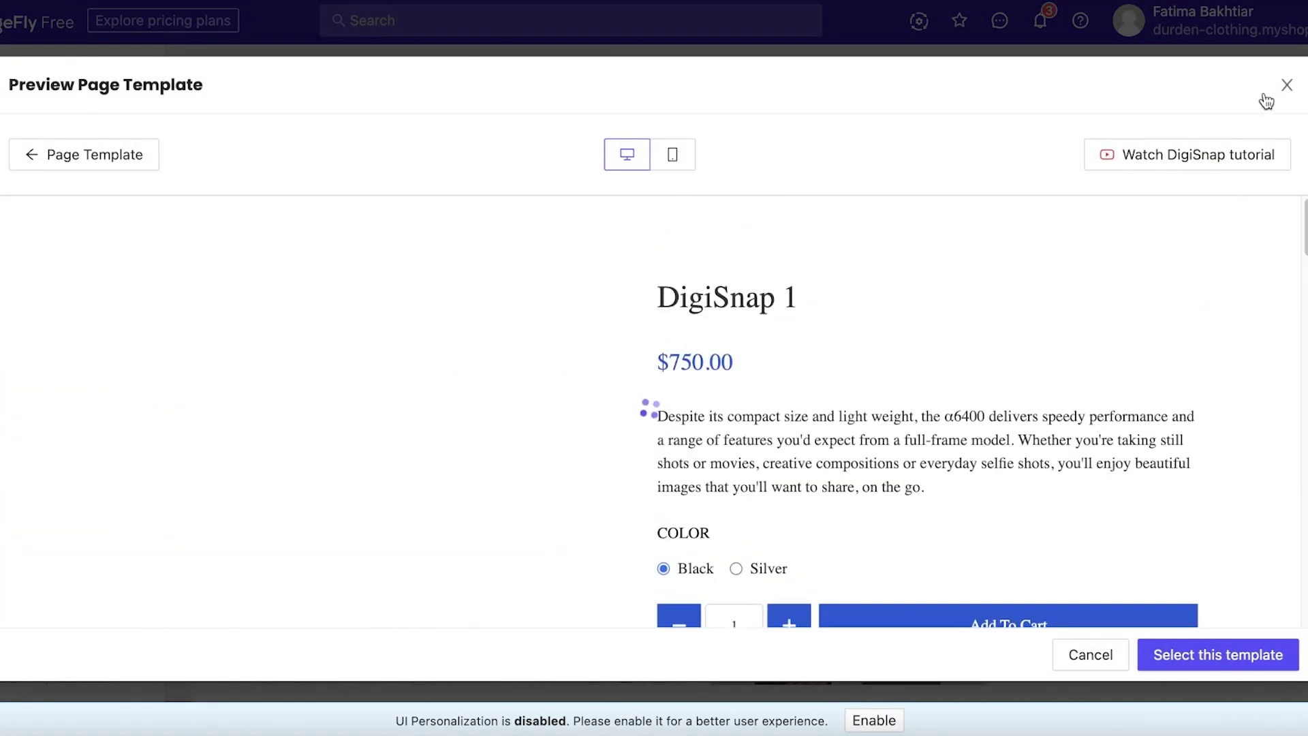
pyautogui.click(1273, 90)
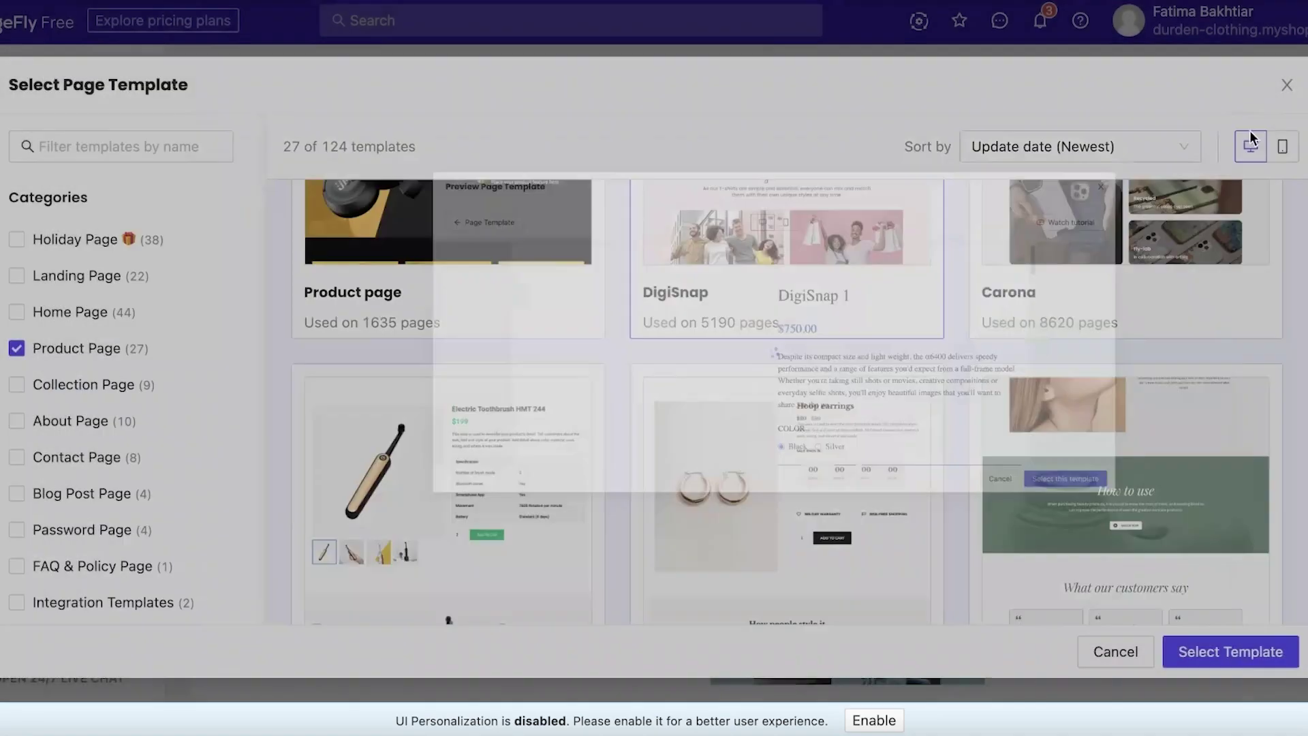
# Open the Carona template preview and scroll through the product template gallery
pyautogui.scroll(4, 864, 439)
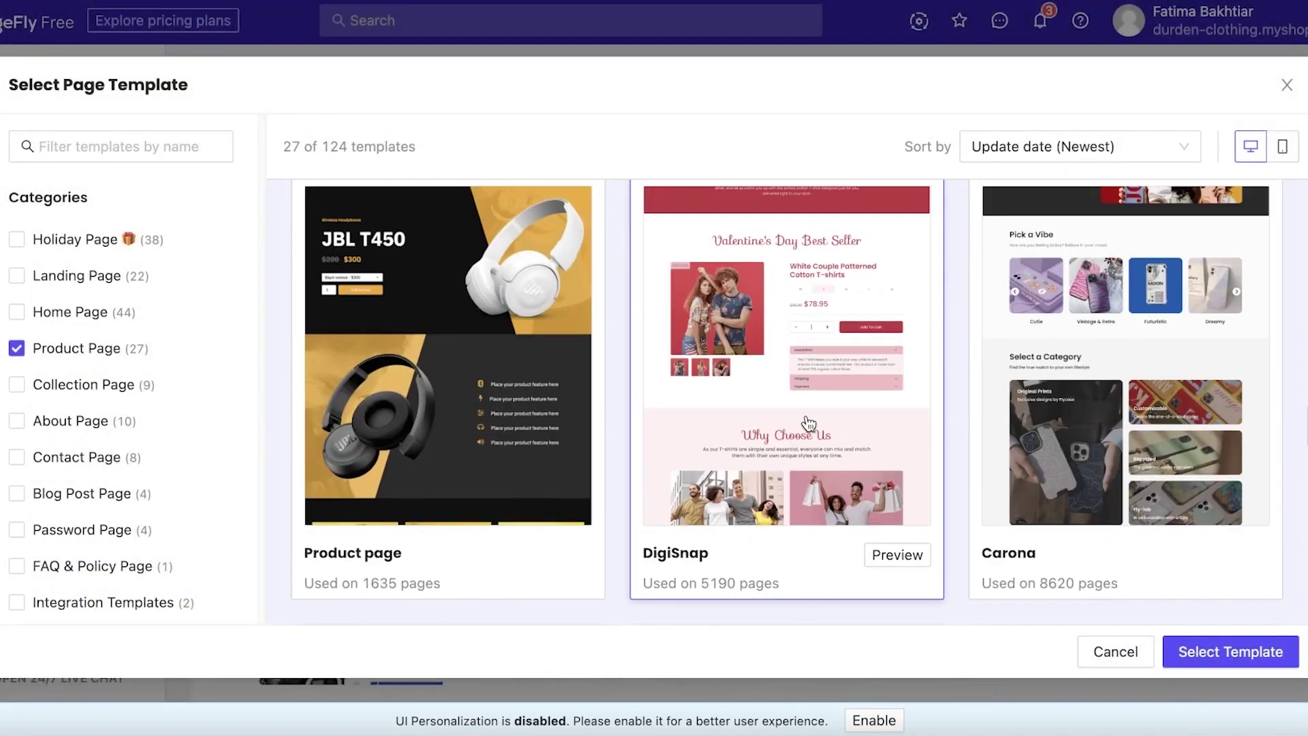
pyautogui.scroll(3, 886, 419)
pyautogui.scroll(-4, 1023, 436)
pyautogui.click(1238, 470)
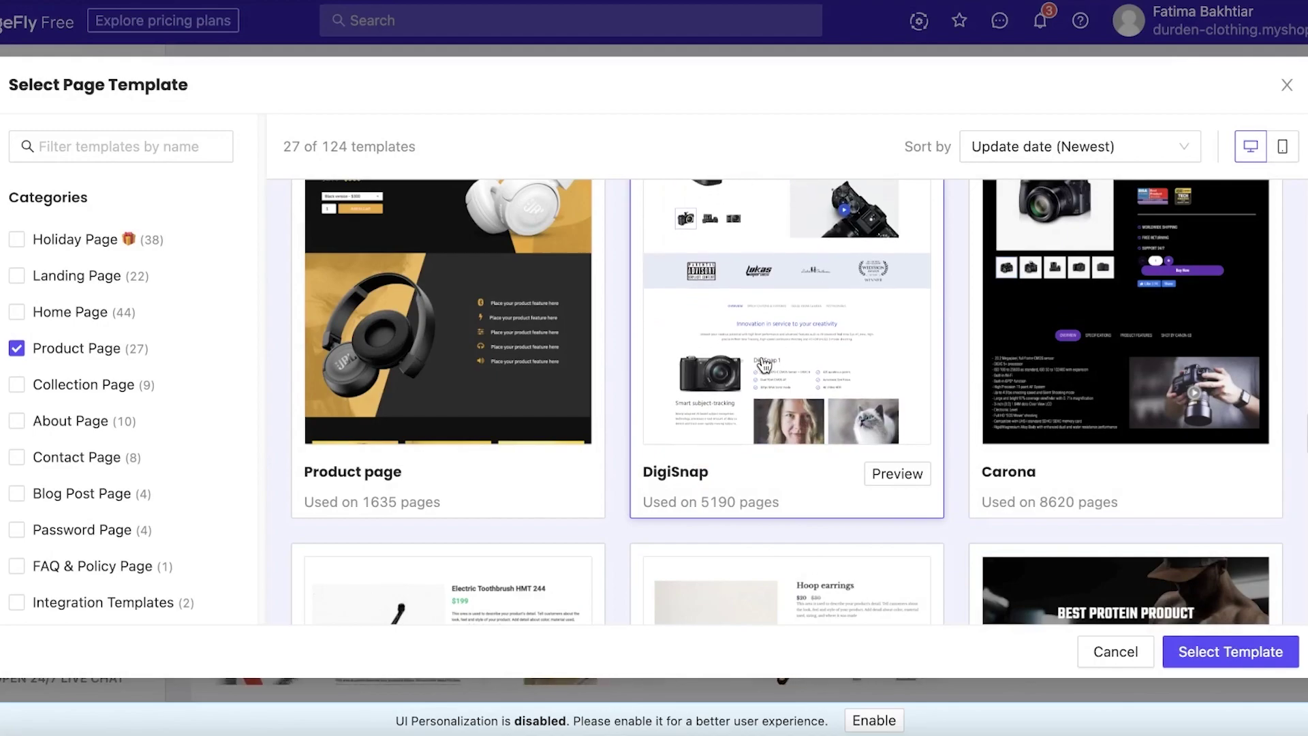
pyautogui.scroll(-10, 777, 385)
pyautogui.scroll(5, 818, 375)
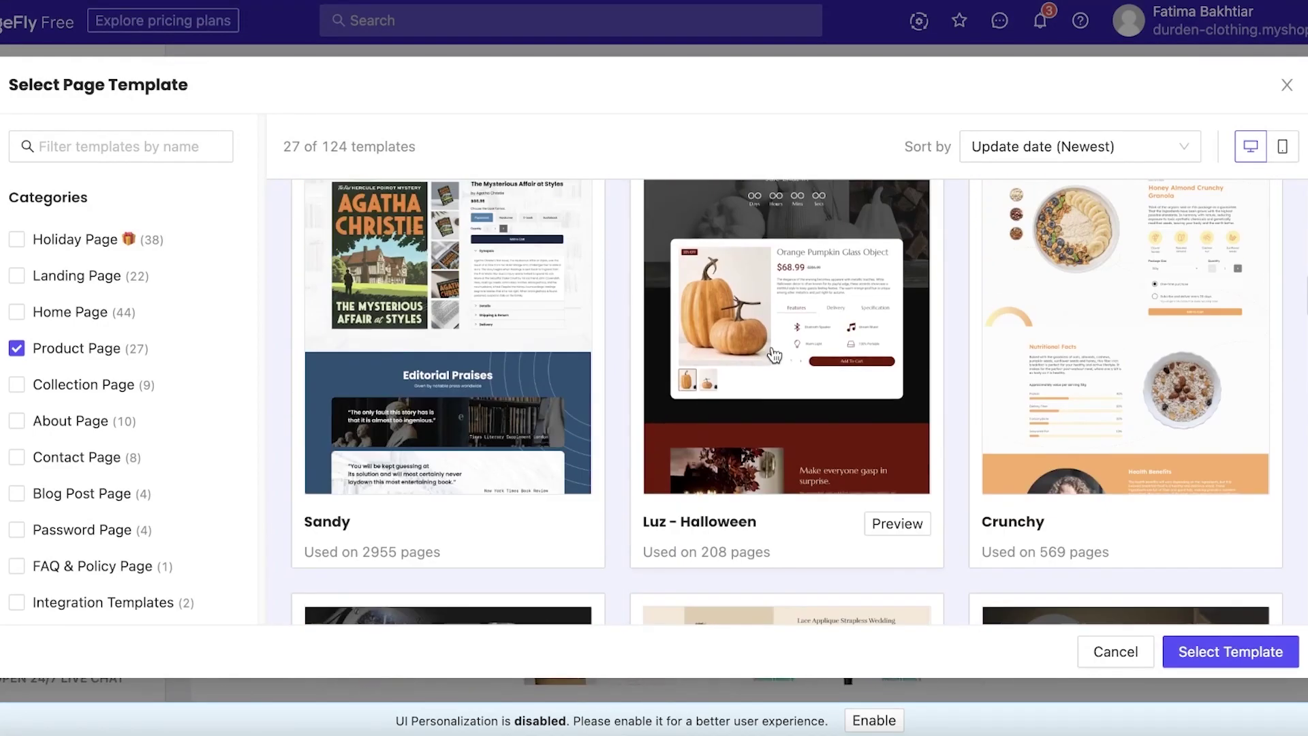
pyautogui.scroll(3, 763, 348)
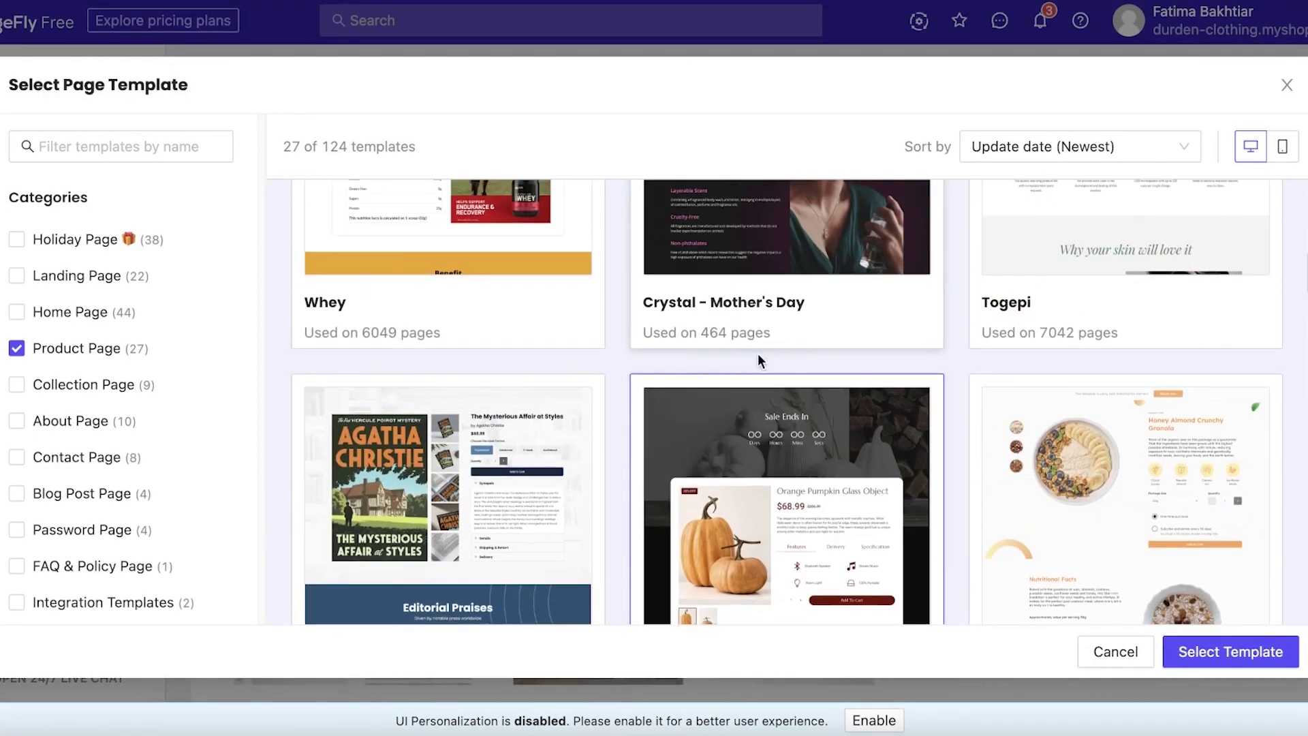
pyautogui.scroll(-7, 760, 365)
pyautogui.scroll(6, 818, 371)
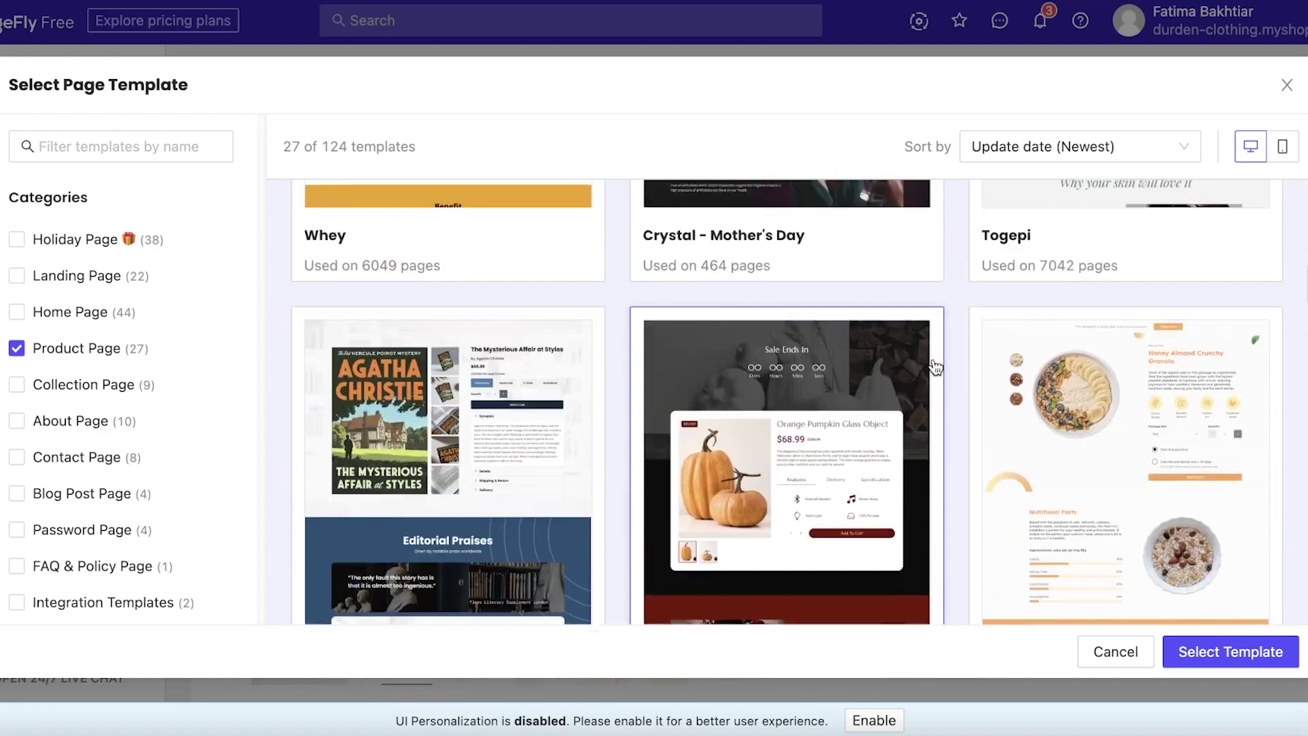
pyautogui.scroll(10, 936, 366)
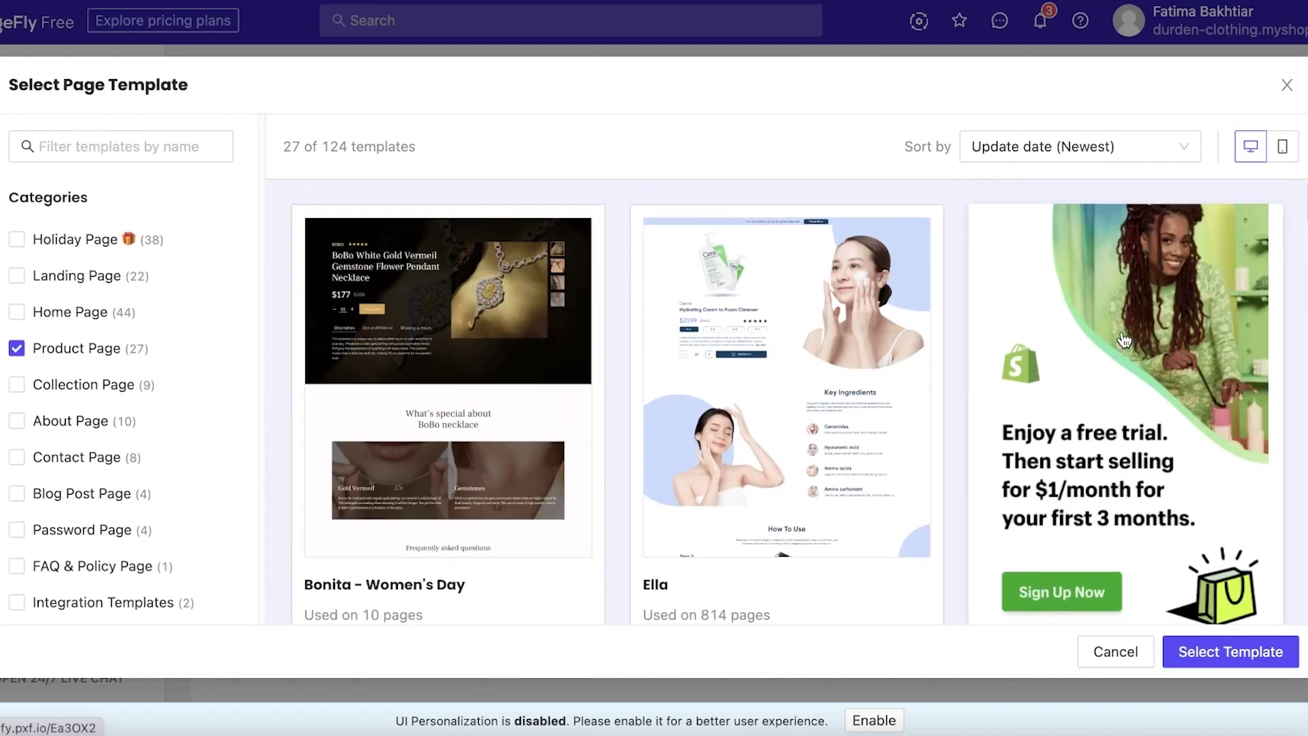
pyautogui.scroll(-10, 954, 341)
pyautogui.scroll(-1, 240, 321)
pyautogui.scroll(-1, 599, 341)
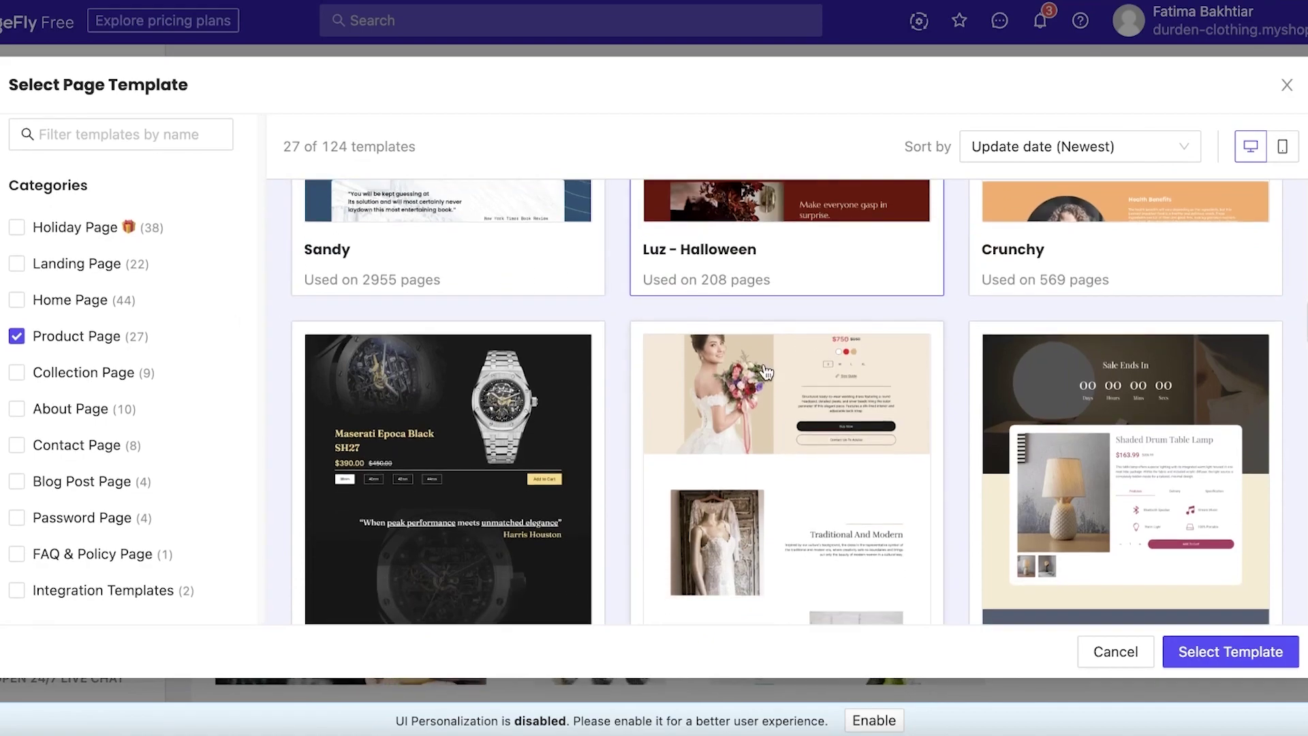
pyautogui.scroll(4, 766, 371)
pyautogui.scroll(2, 769, 375)
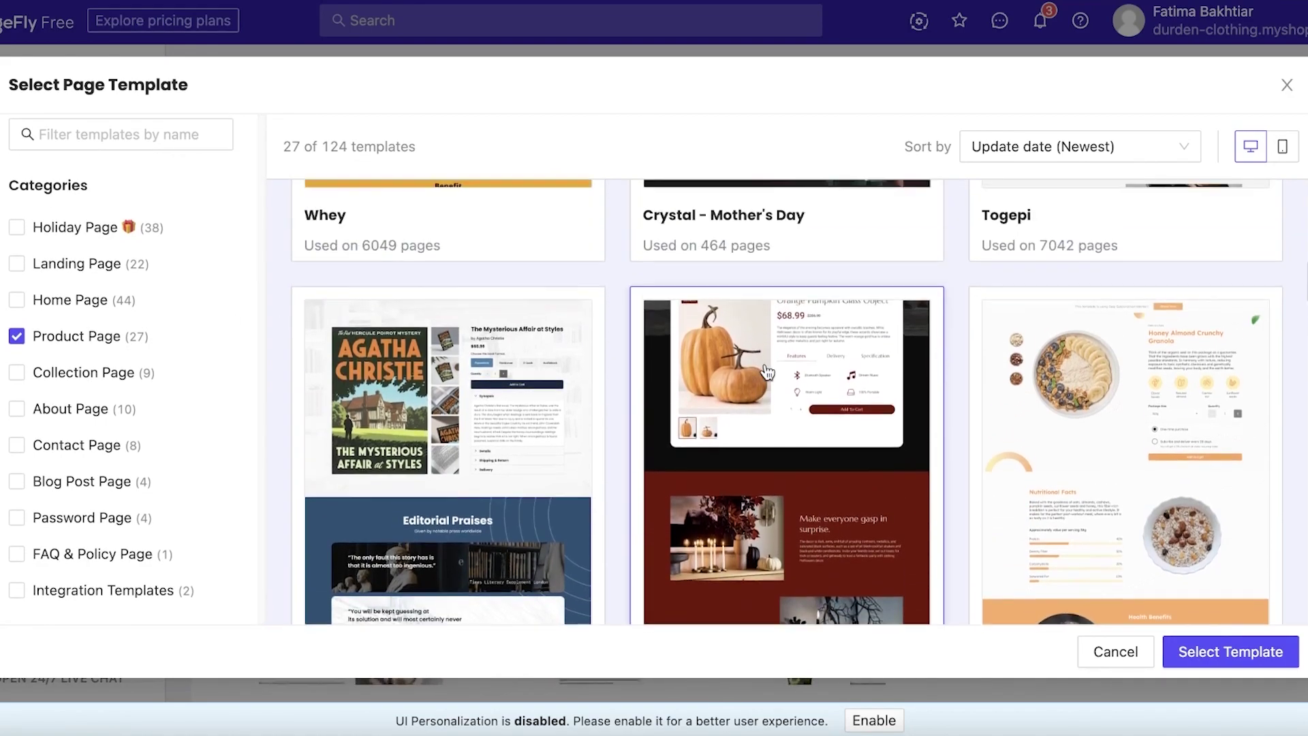
pyautogui.scroll(-3, 770, 341)
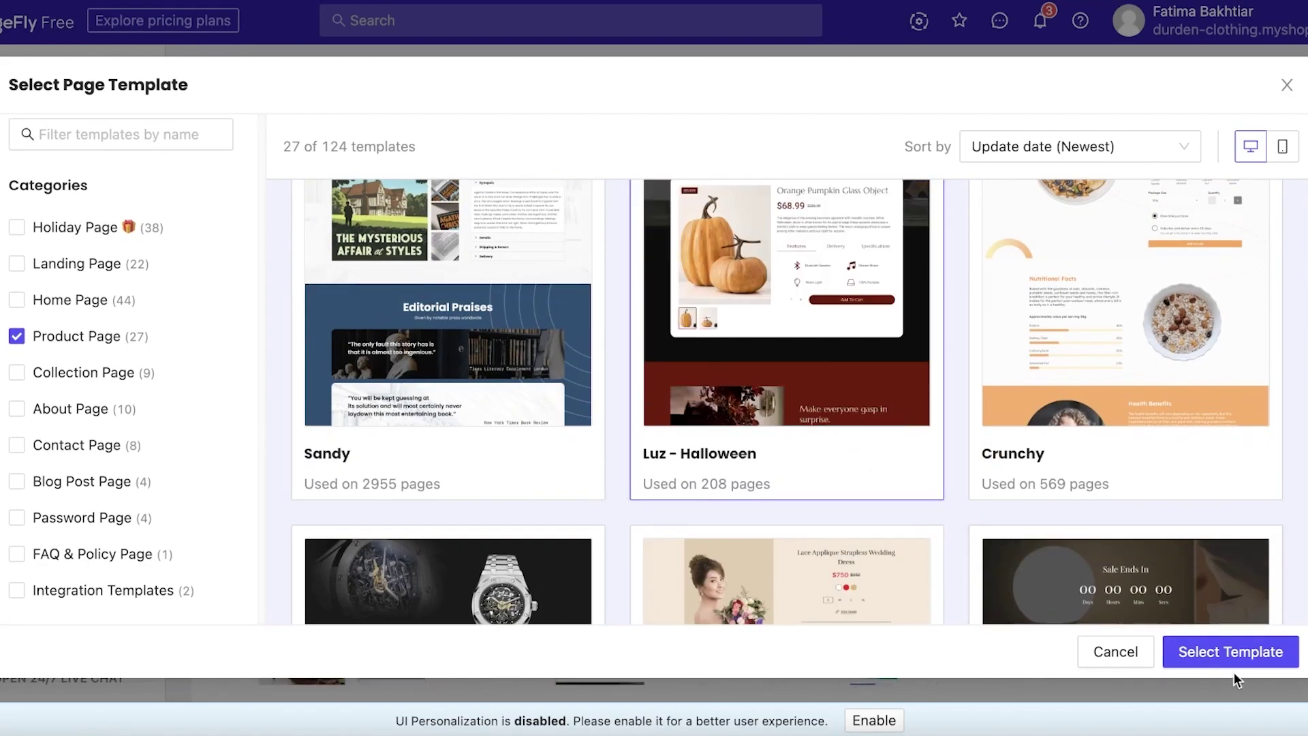
# Create an untitled page from Luz - Halloween and scroll its sections, including the 30% OFF banner
pyautogui.click(1231, 652)
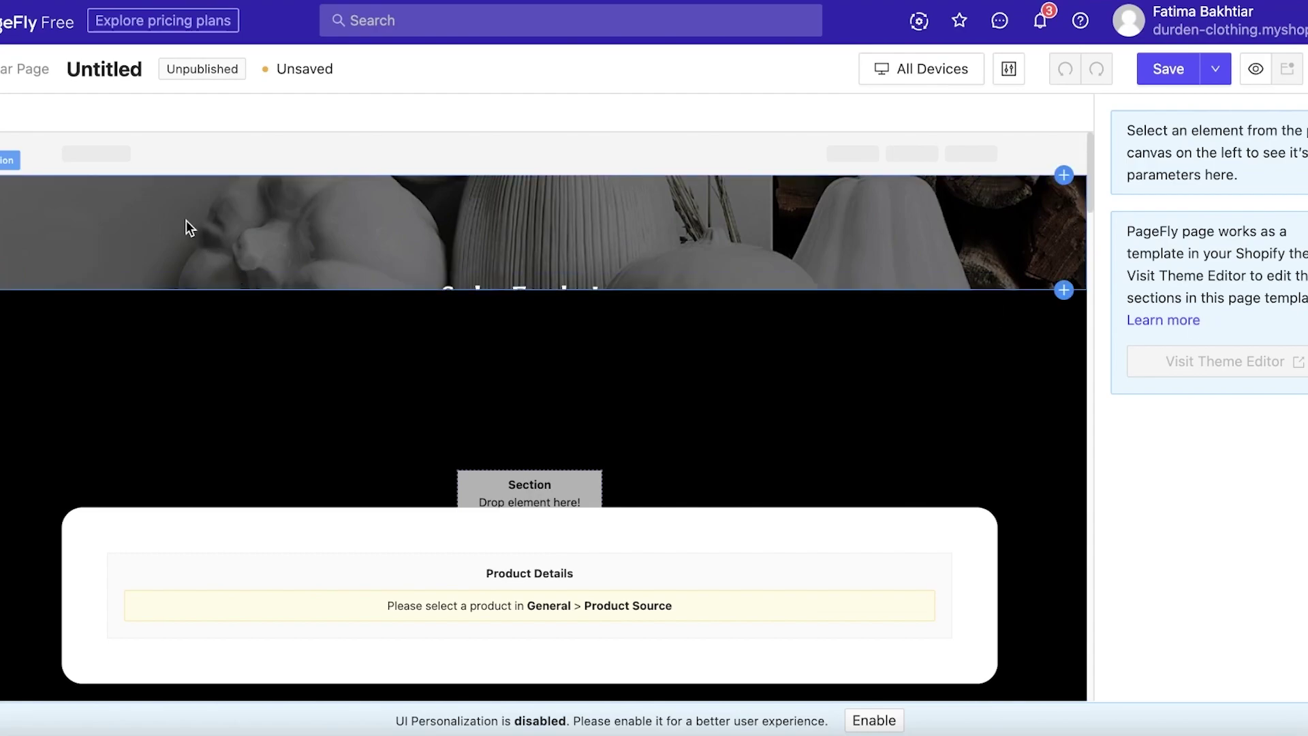
pyautogui.scroll(-6, 563, 351)
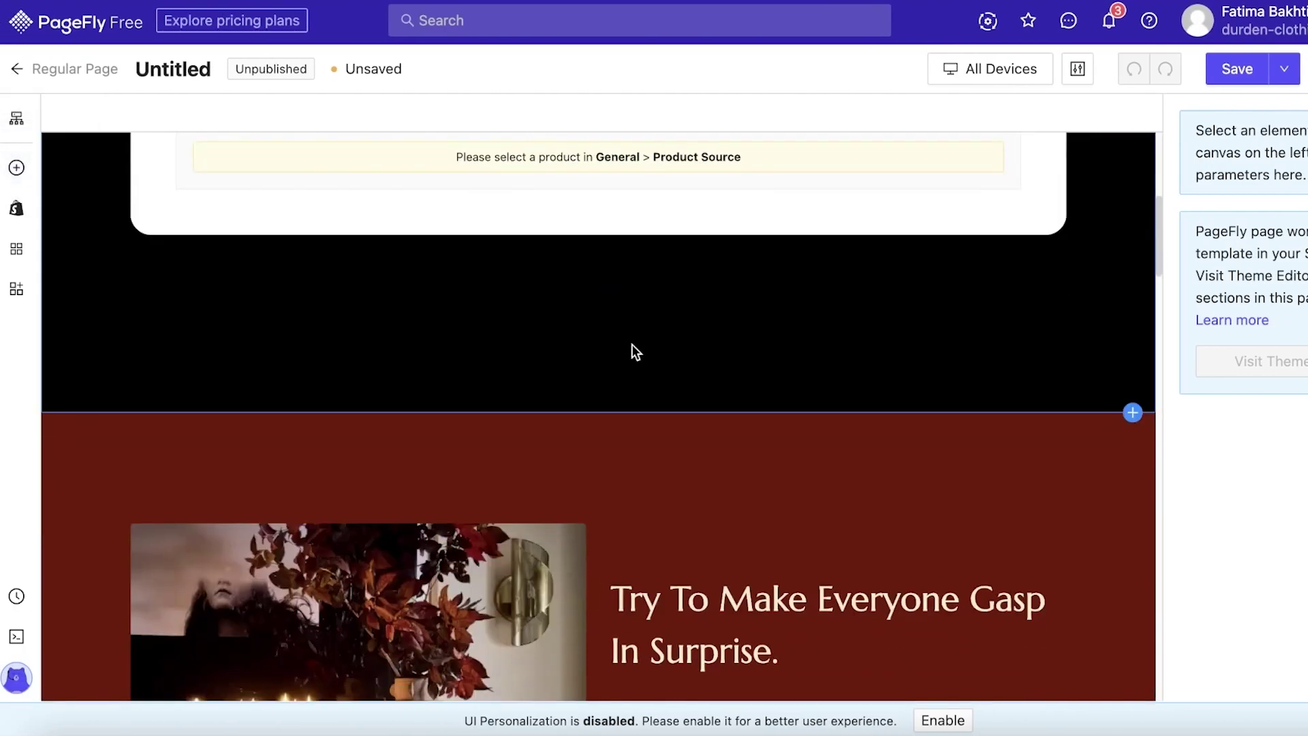
pyautogui.scroll(-15, 634, 351)
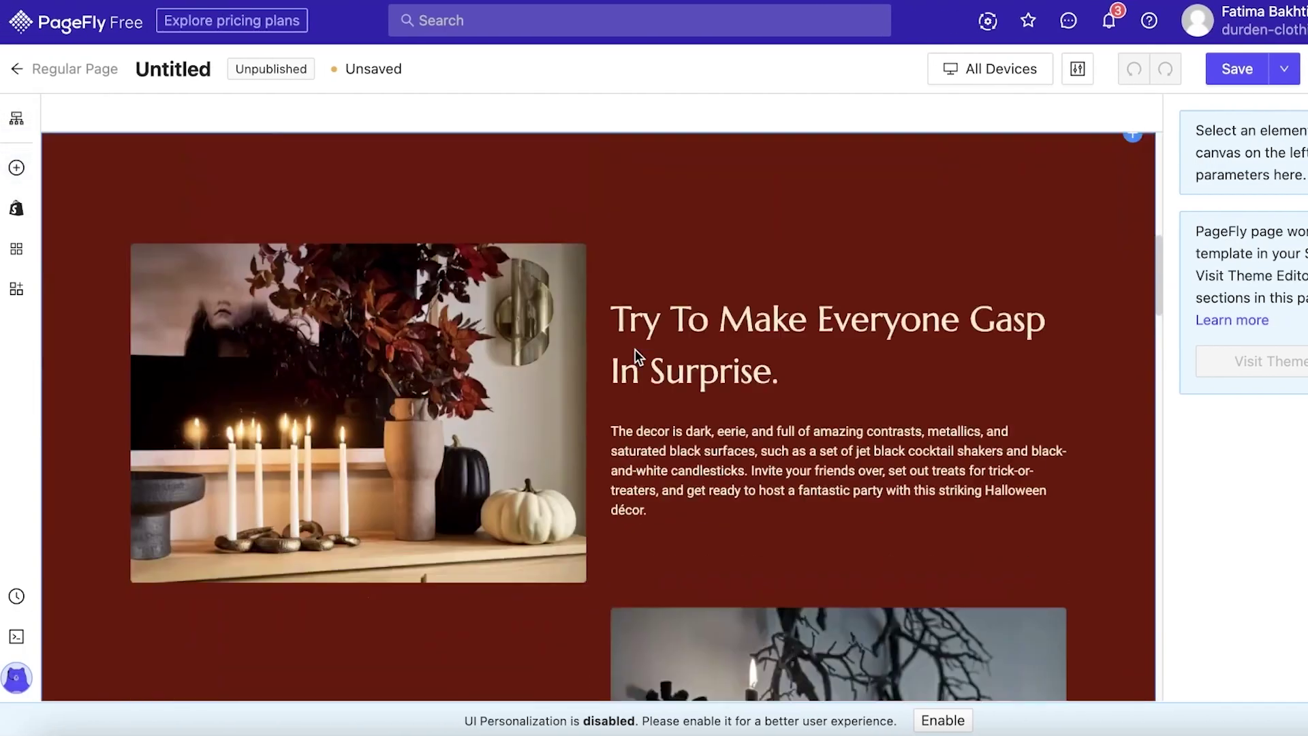
pyautogui.scroll(-10, 636, 362)
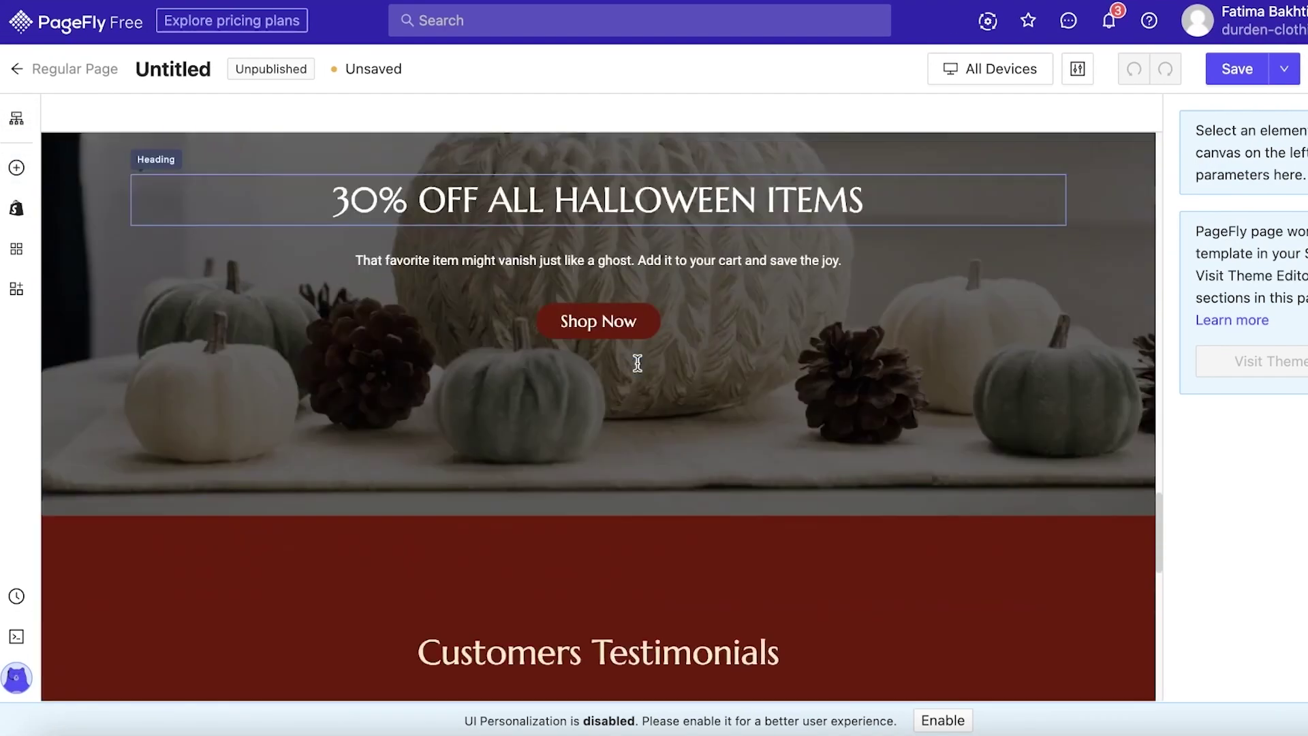
pyautogui.scroll(10, 682, 422)
pyautogui.scroll(10, 723, 456)
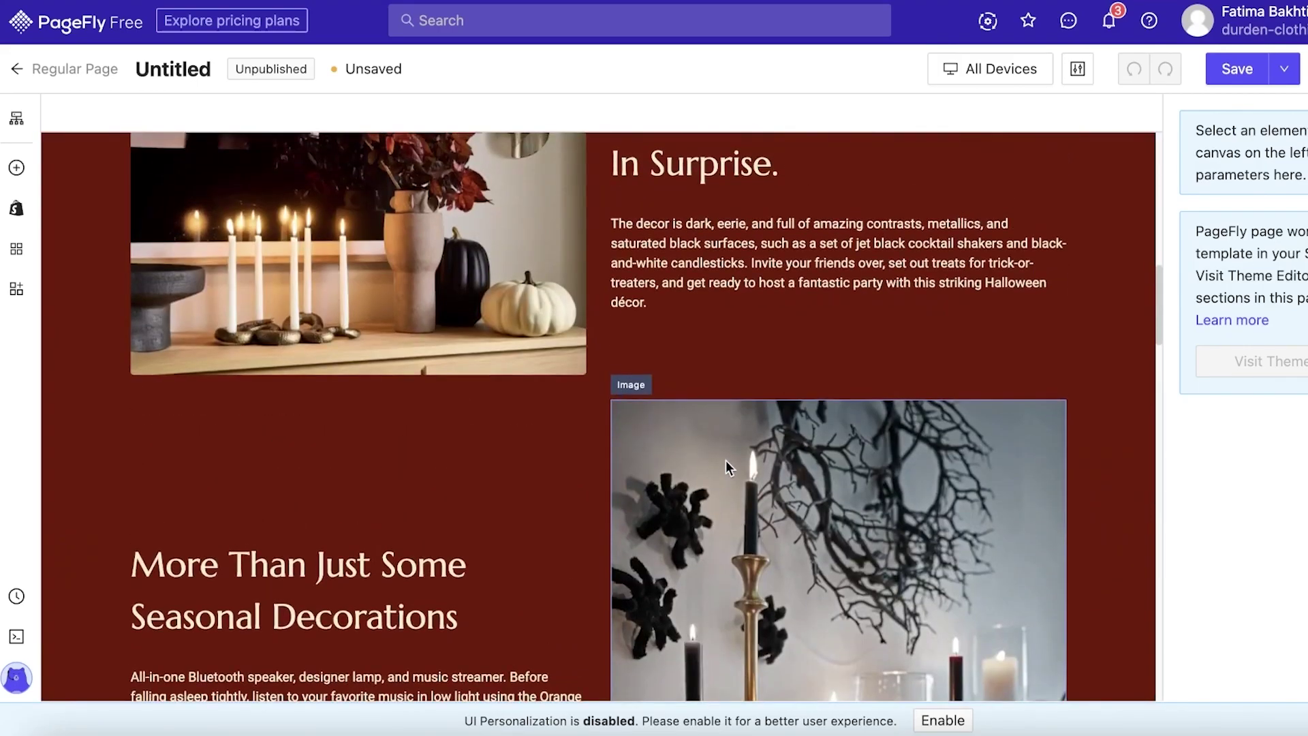
pyautogui.scroll(-20, 726, 460)
pyautogui.click(933, 191)
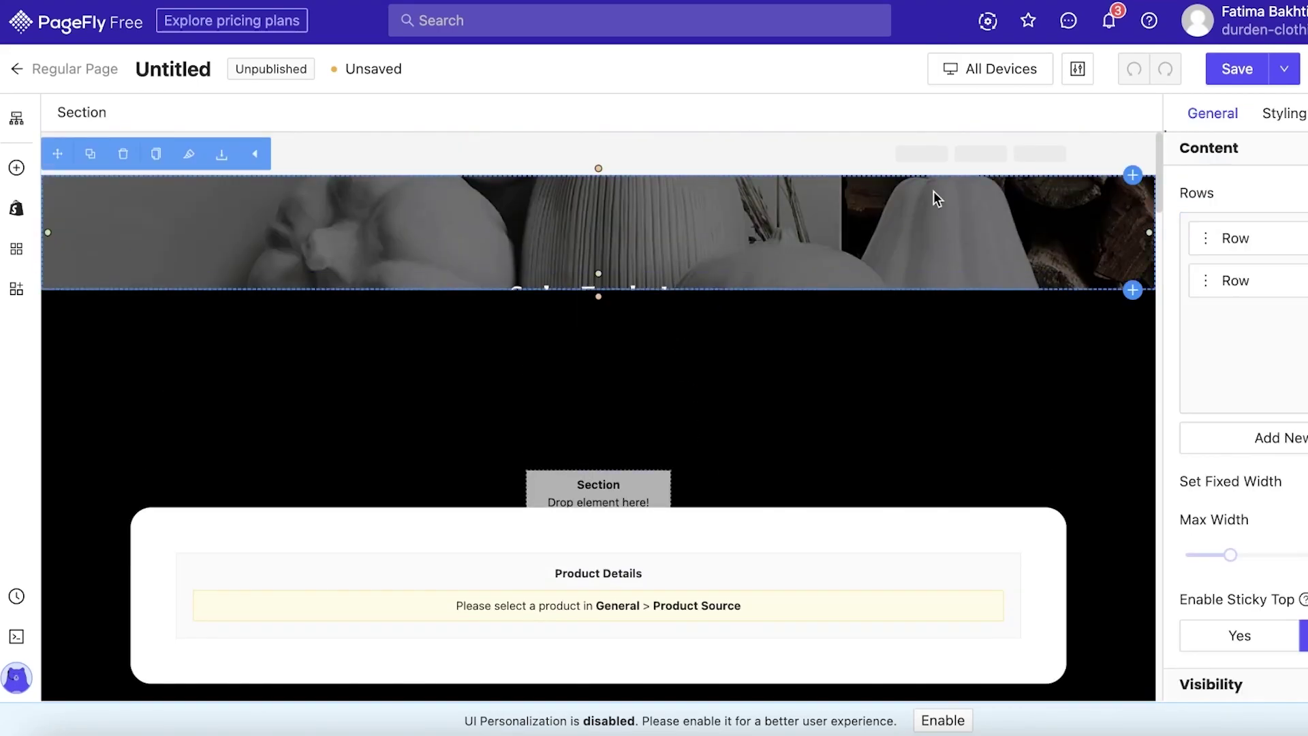
pyautogui.click(747, 280)
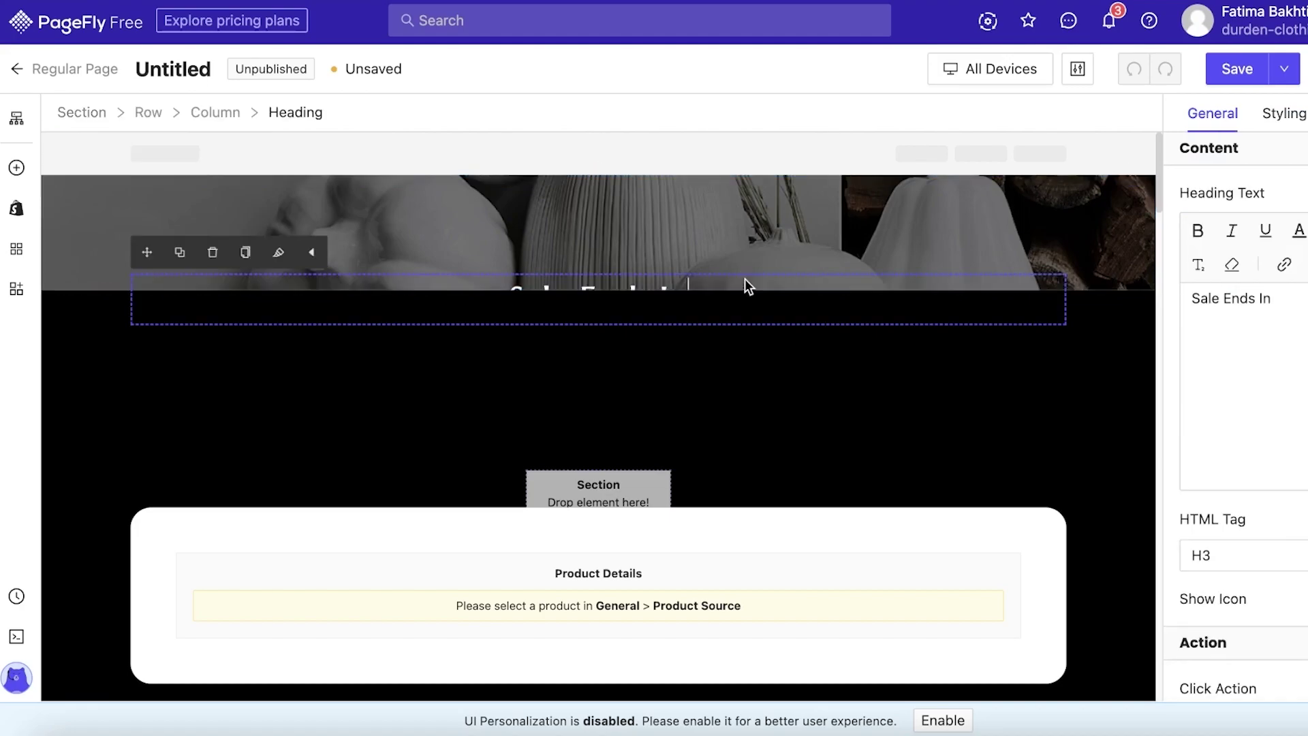
pyautogui.click(813, 405)
pyautogui.scroll(-1, 811, 406)
pyautogui.scroll(-3, 811, 402)
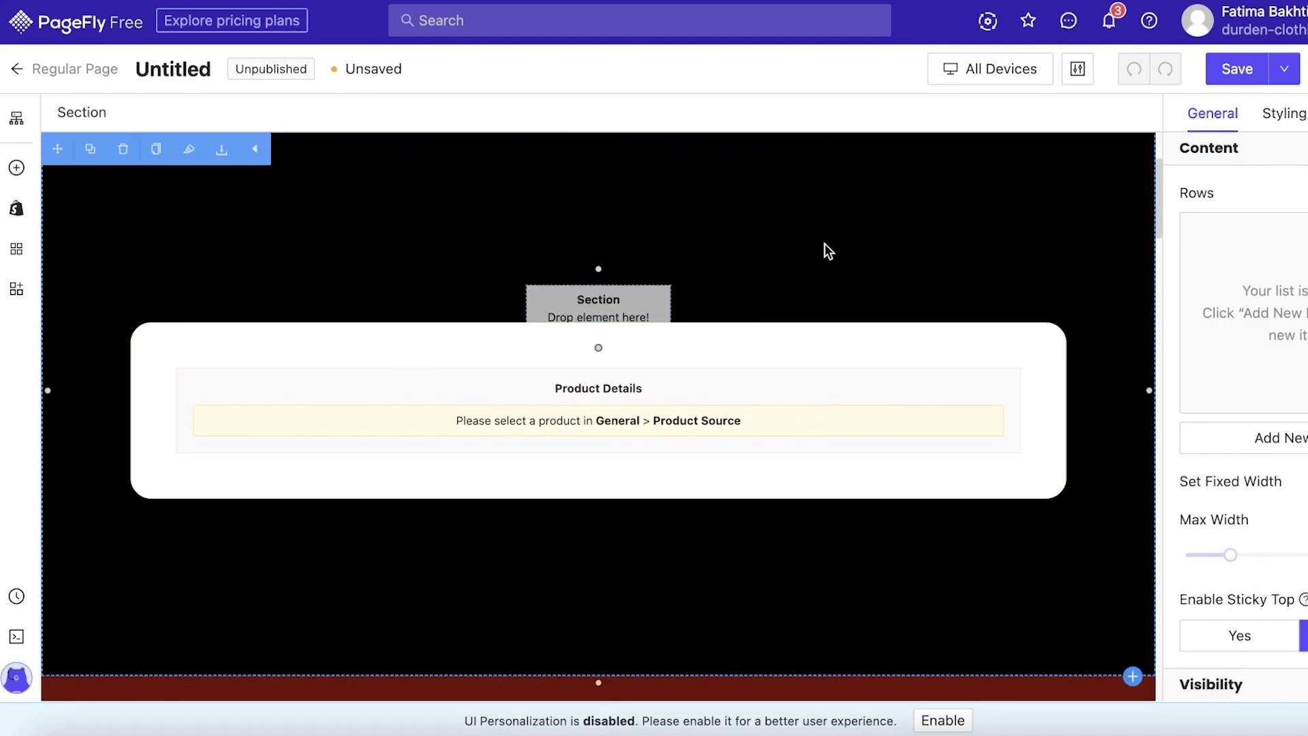
pyautogui.moveTo(625, 308); pyautogui.dragTo(859, 249)
pyautogui.scroll(4, 862, 248)
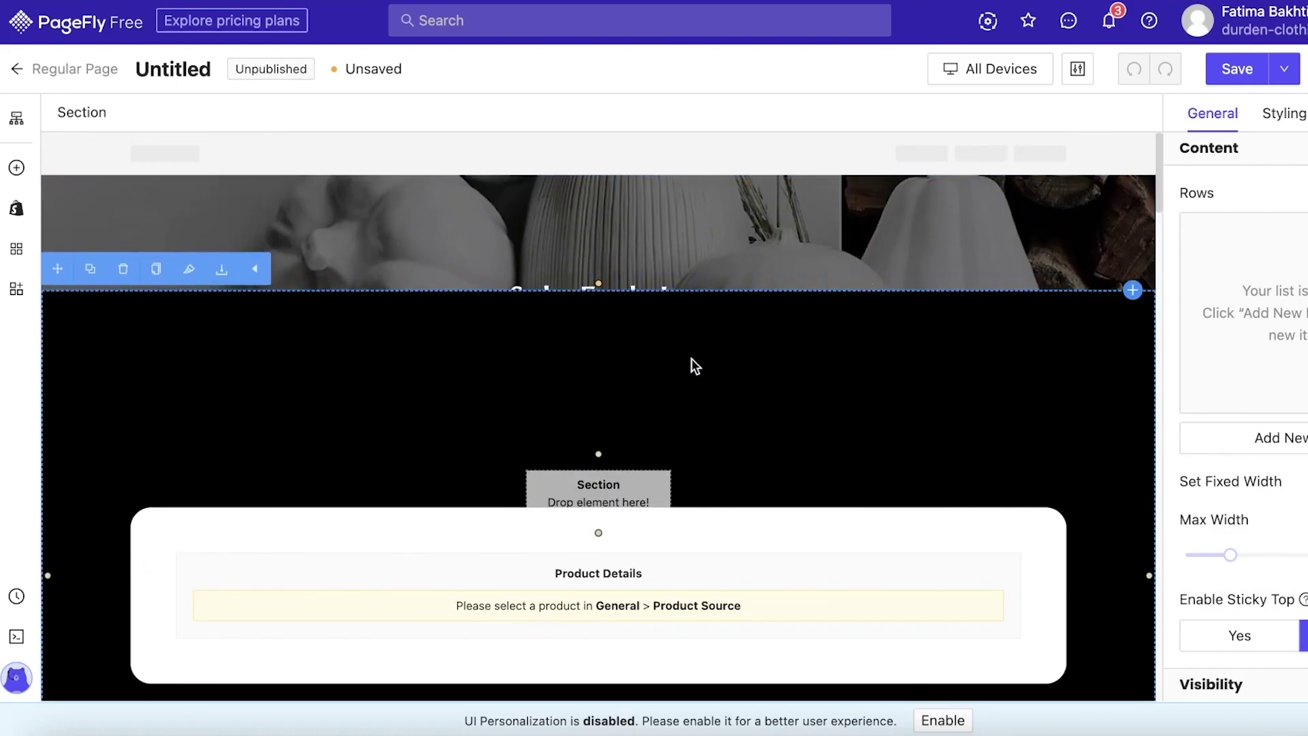
pyautogui.scroll(-2, 692, 361)
pyautogui.click(16, 167)
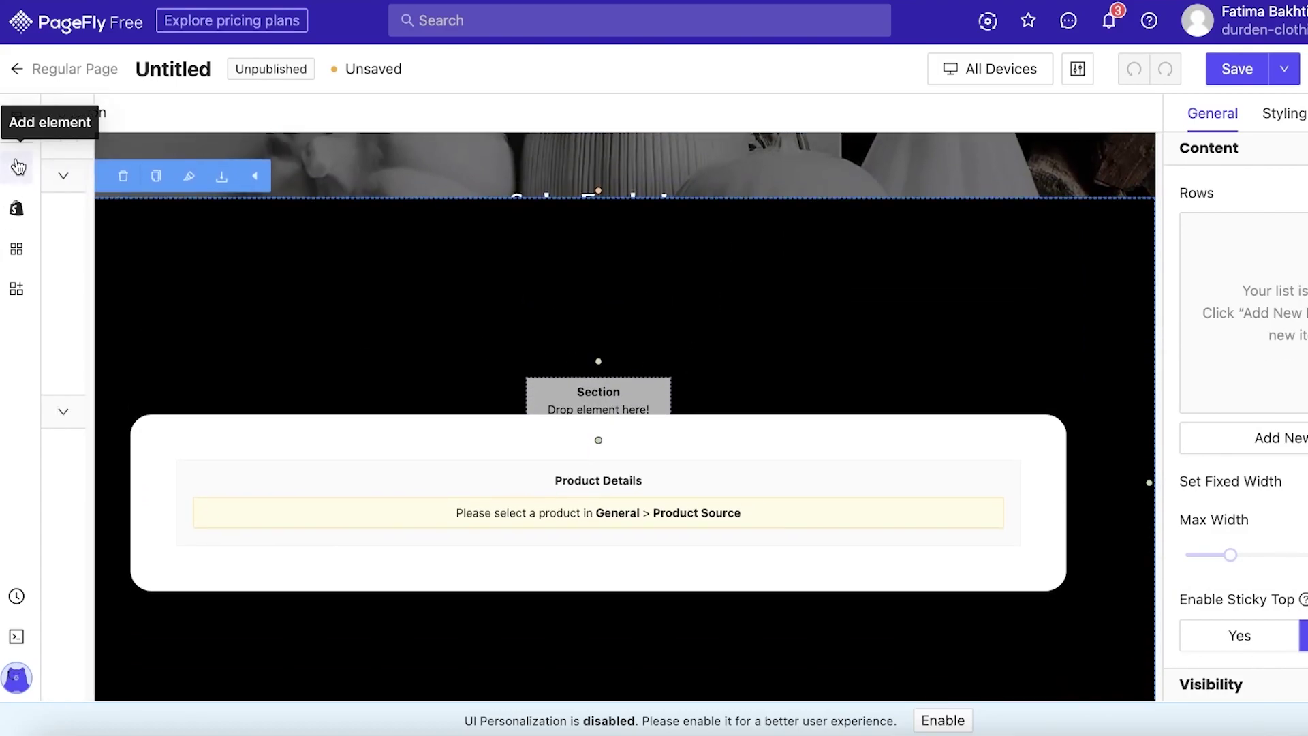
pyautogui.click(597, 397)
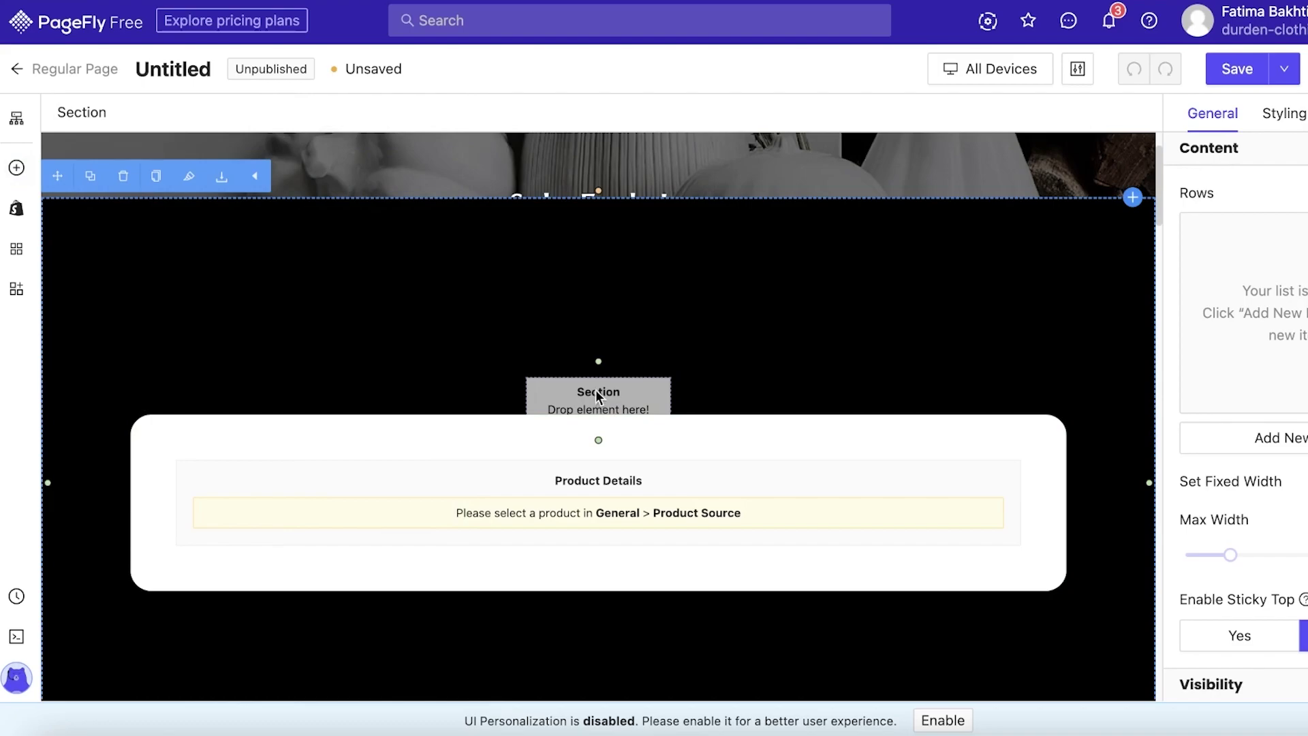
pyautogui.click(596, 501)
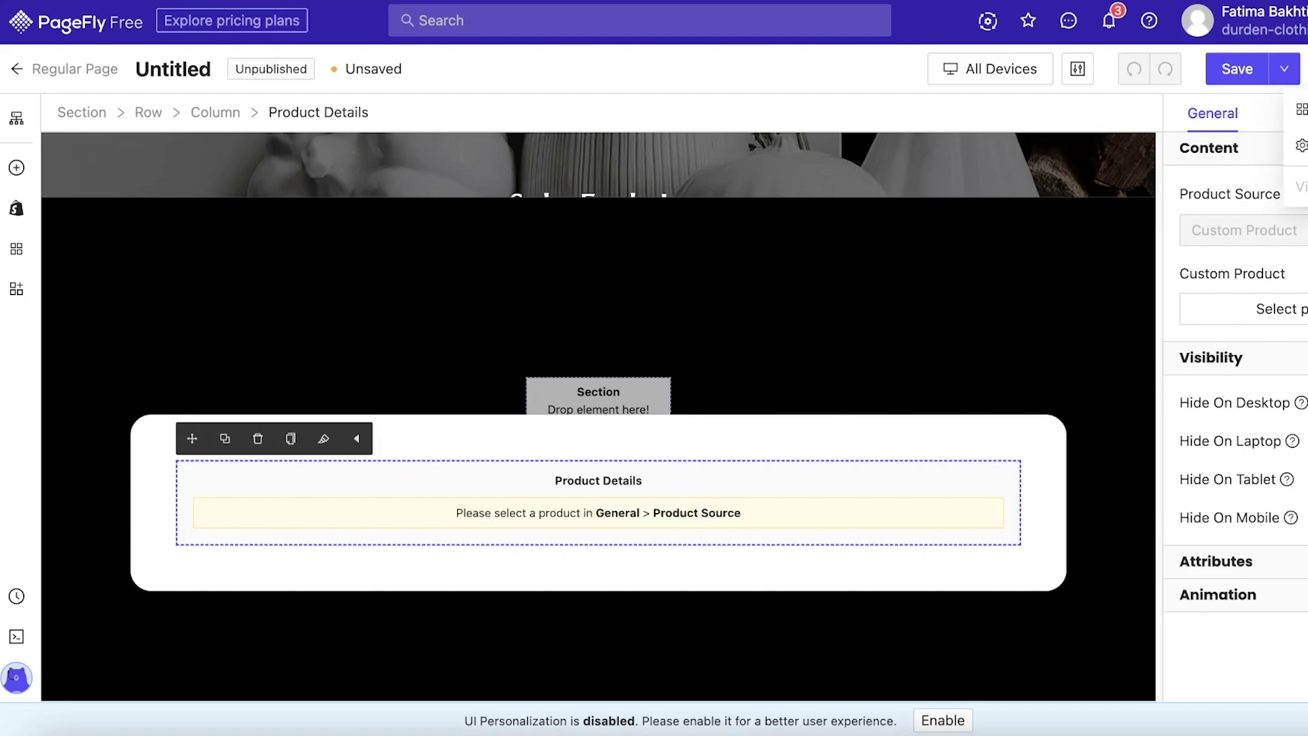
pyautogui.click(1307, 69)
# In Page Settings, set Page Type to Product Page and replace the page title with Sale
pyautogui.click(1307, 144)
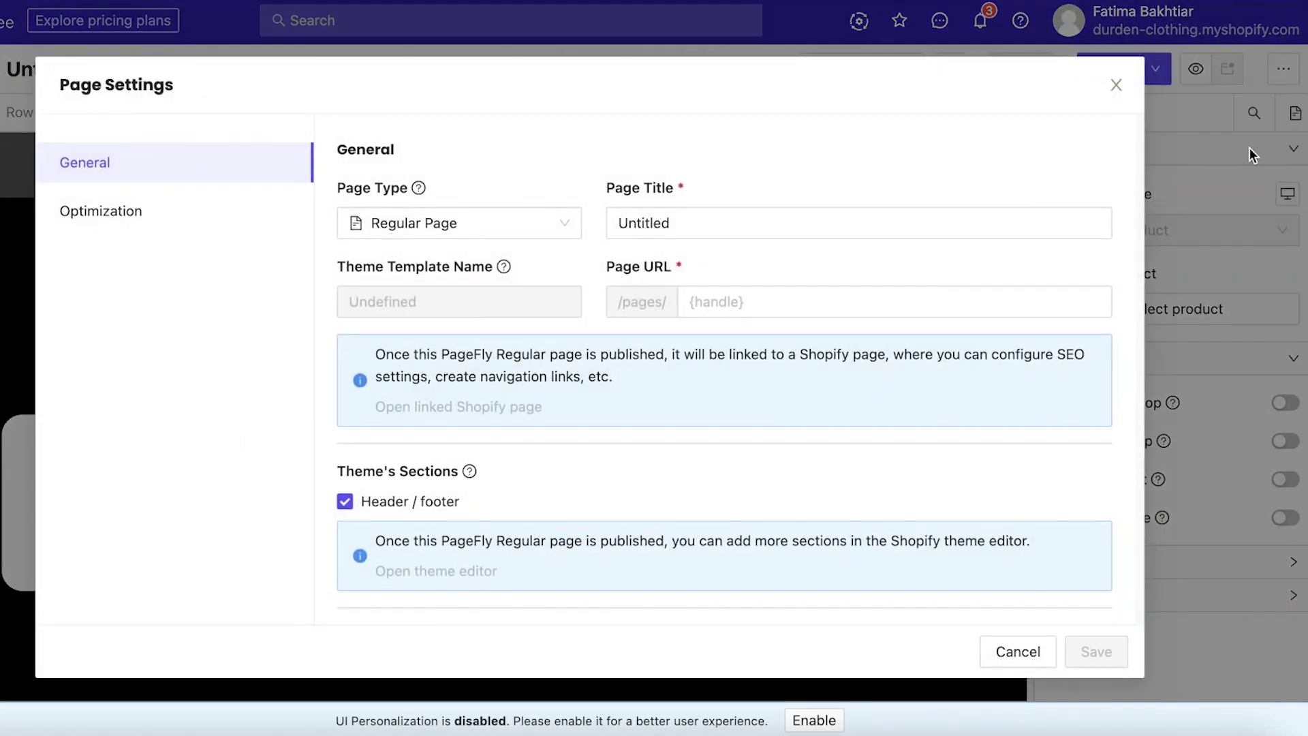
pyautogui.click(549, 217)
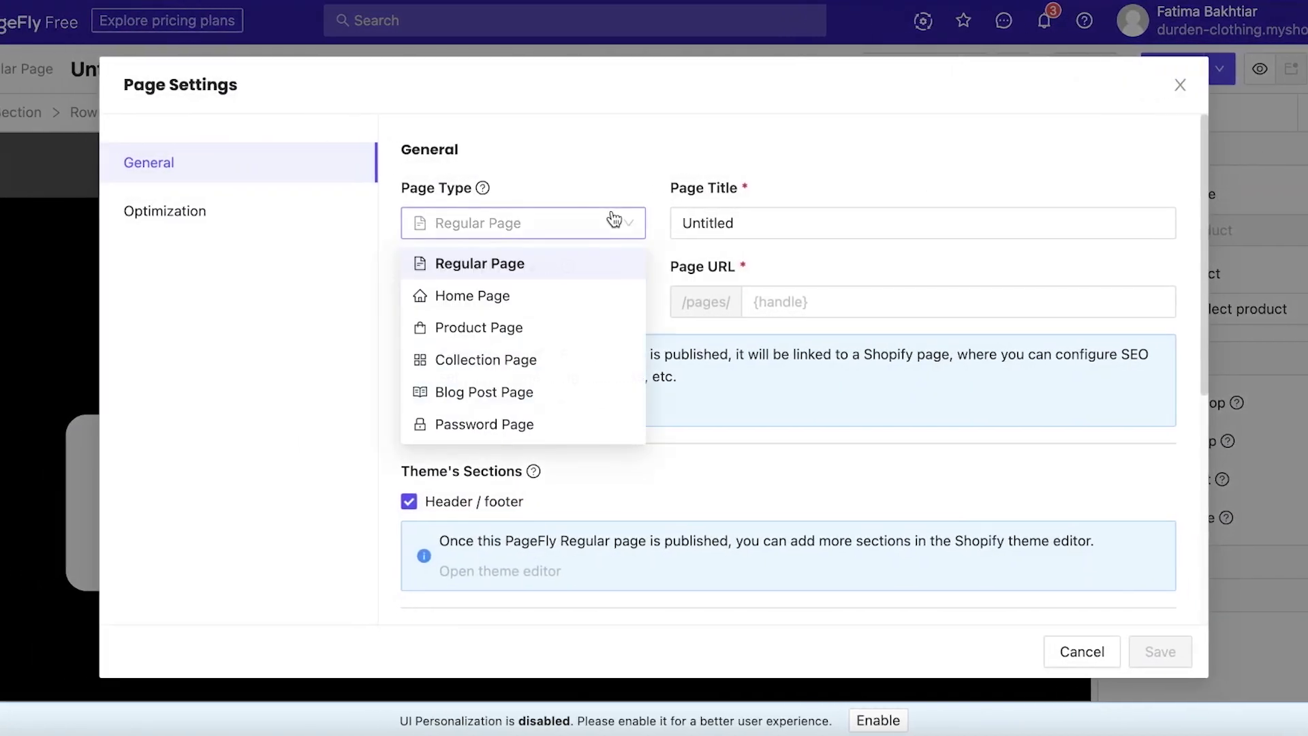
pyautogui.click(508, 337)
pyautogui.doubleClick(721, 235)
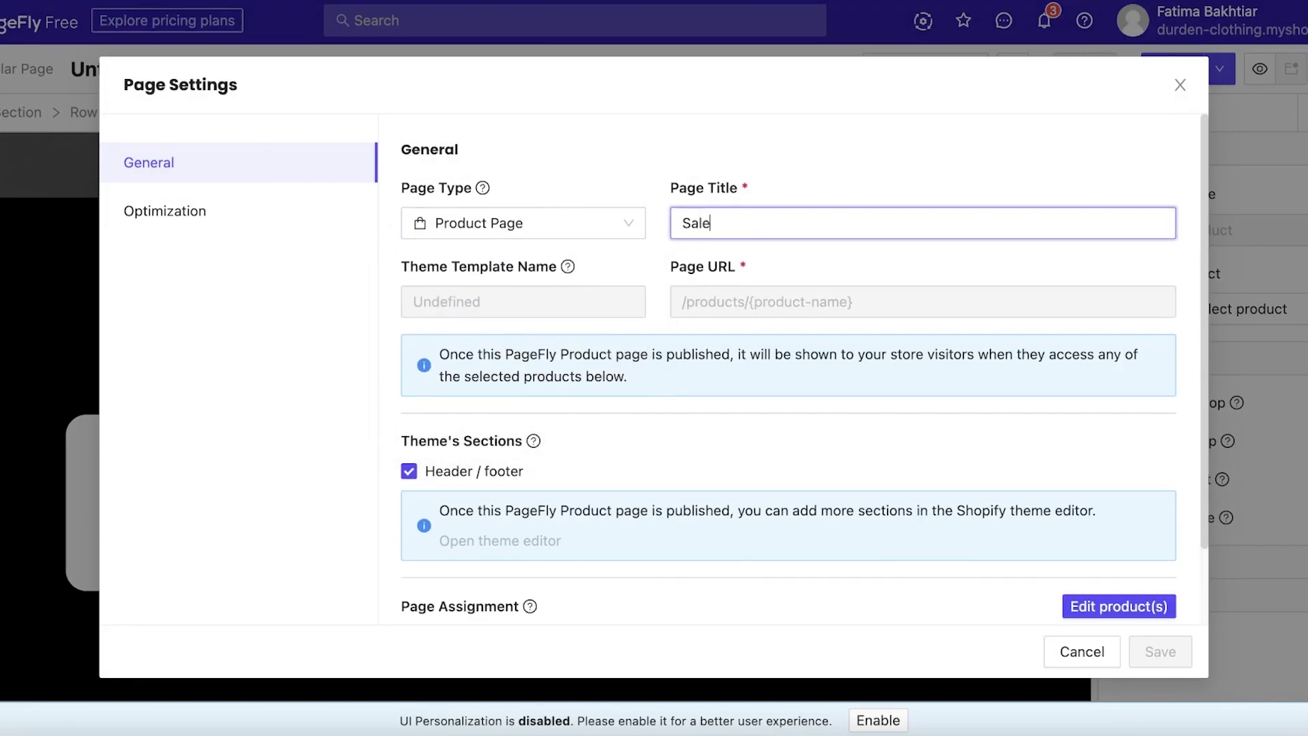
pyautogui.scroll(-2, 1117, 606)
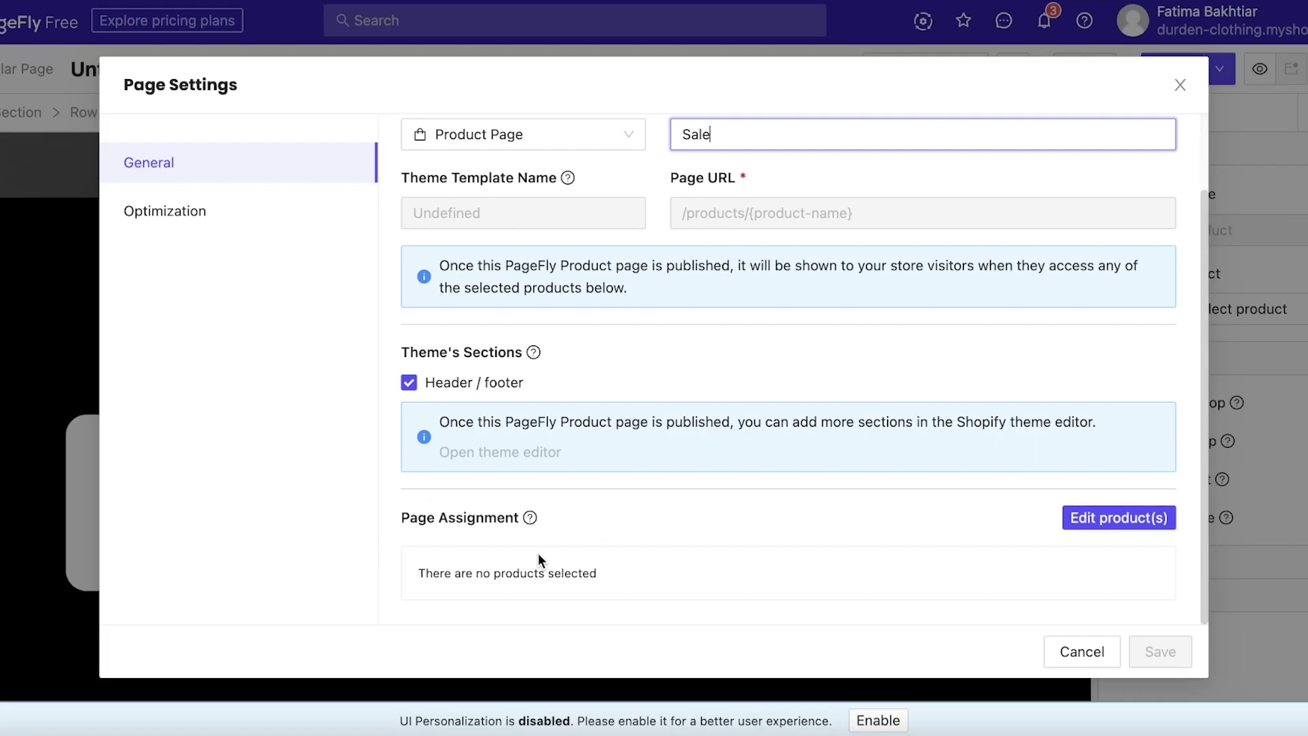
pyautogui.click(1110, 518)
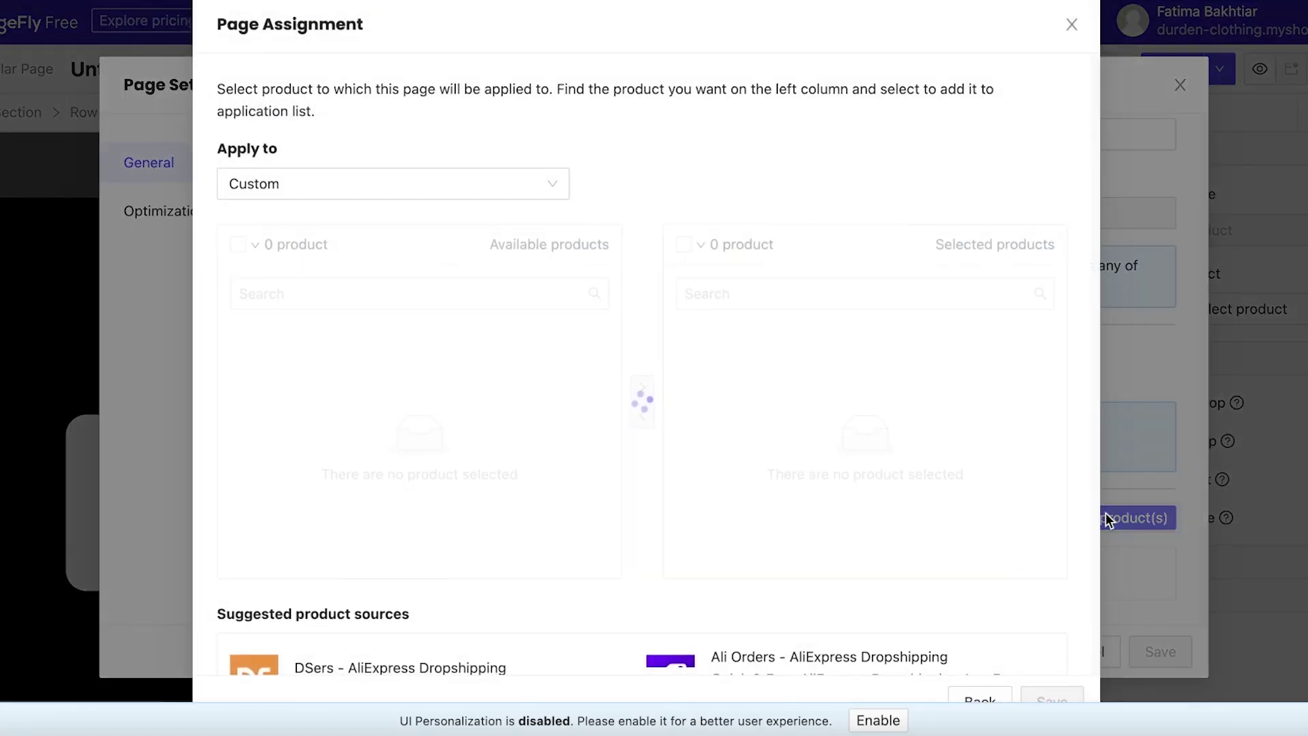
pyautogui.scroll(-1, 388, 202)
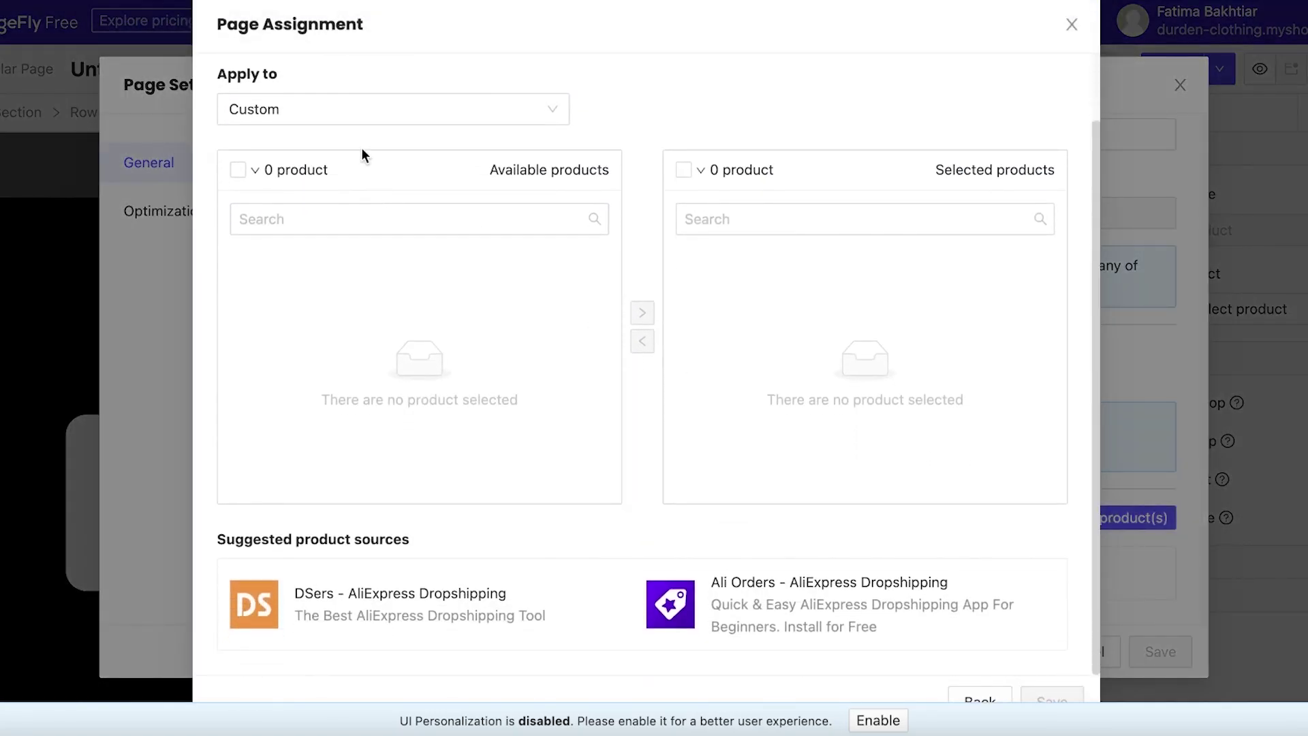
pyautogui.click(336, 109)
pyautogui.click(313, 148)
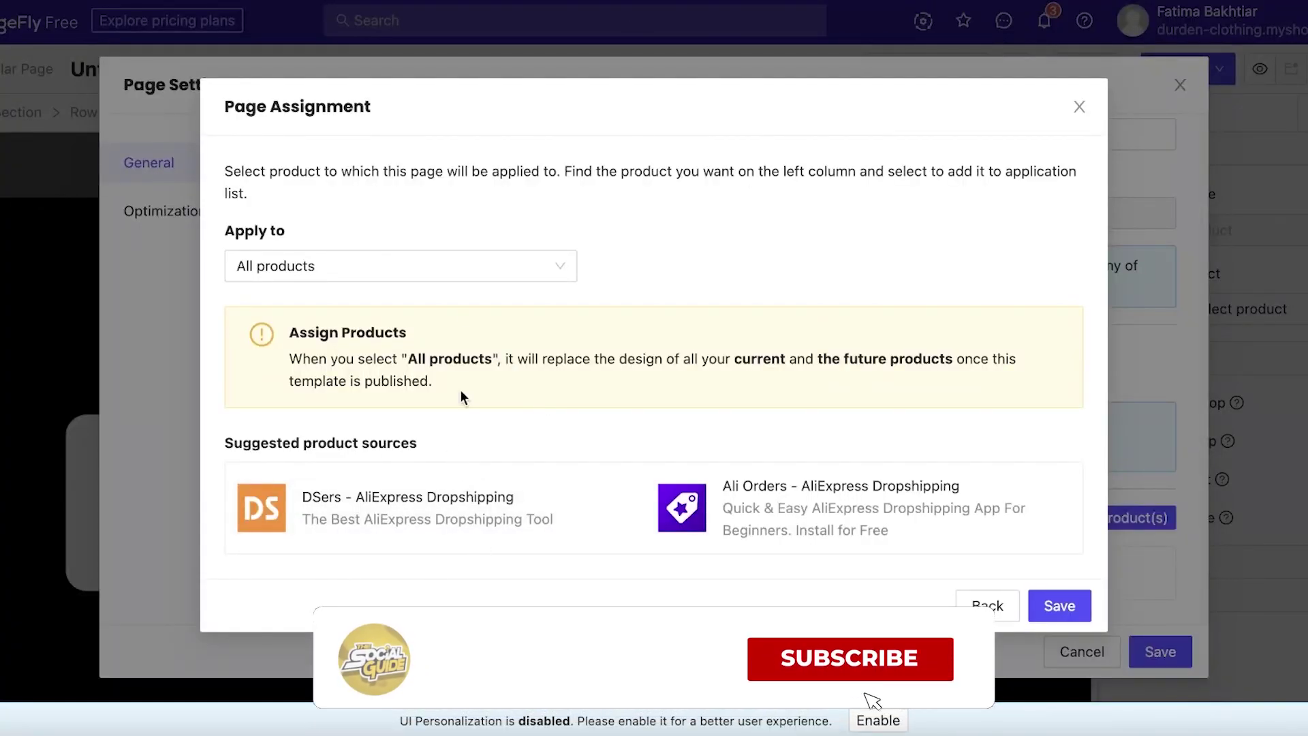
pyautogui.click(485, 272)
pyautogui.click(450, 338)
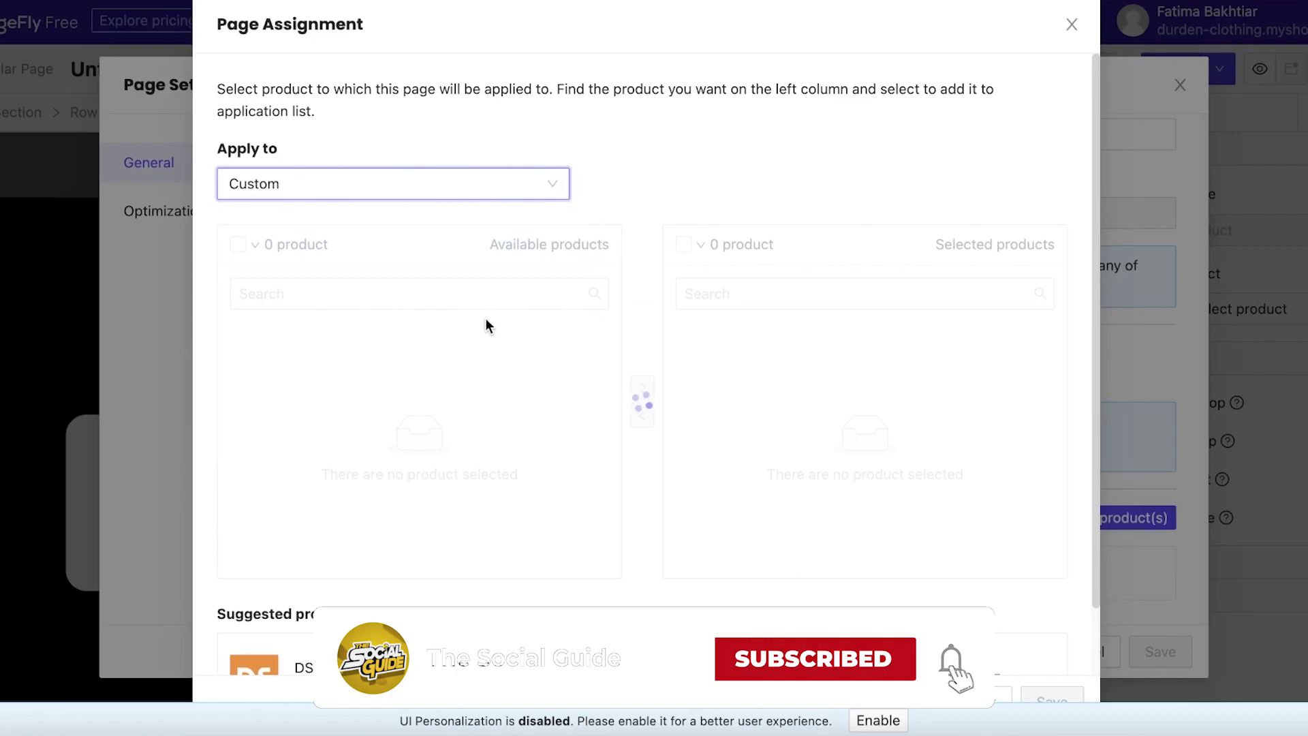
pyautogui.scroll(-1, 422, 300)
pyautogui.click(375, 255)
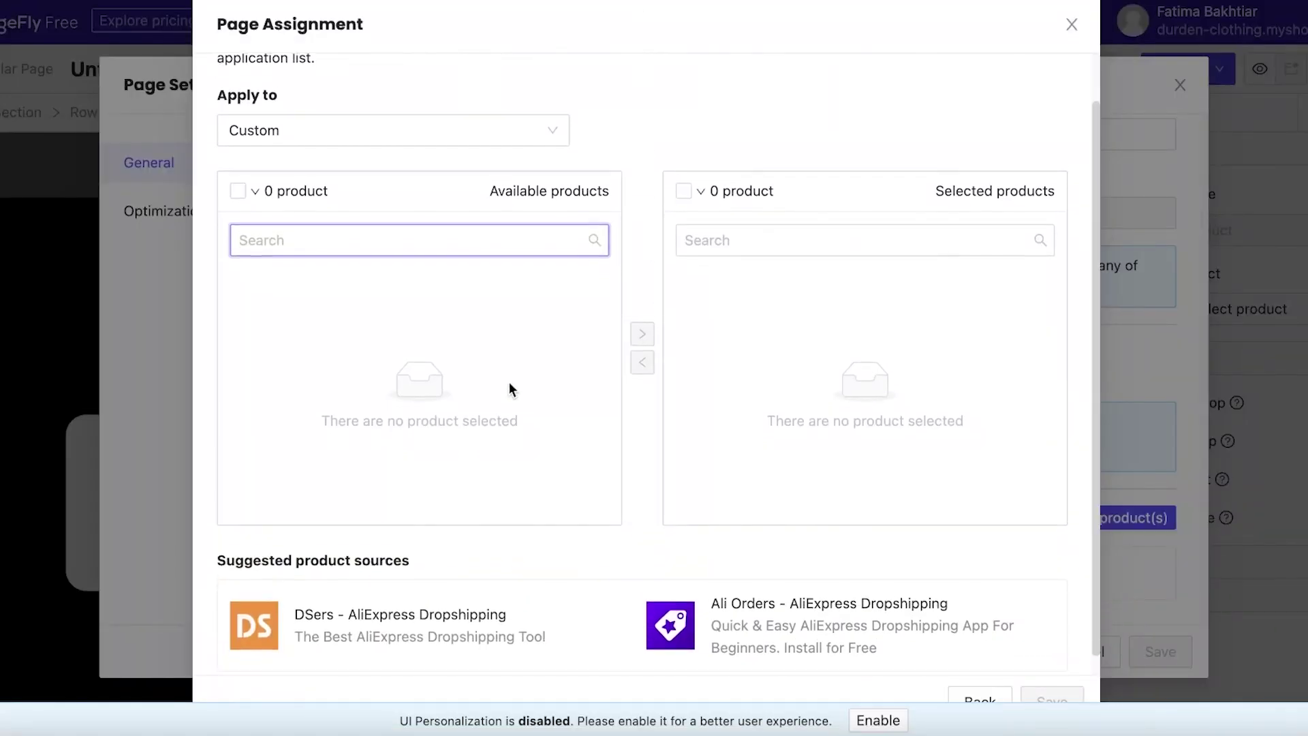
# Log in to DSers with the saved e-mail and add the wire stripper to the Import List
pyautogui.scroll(-1, 796, 429)
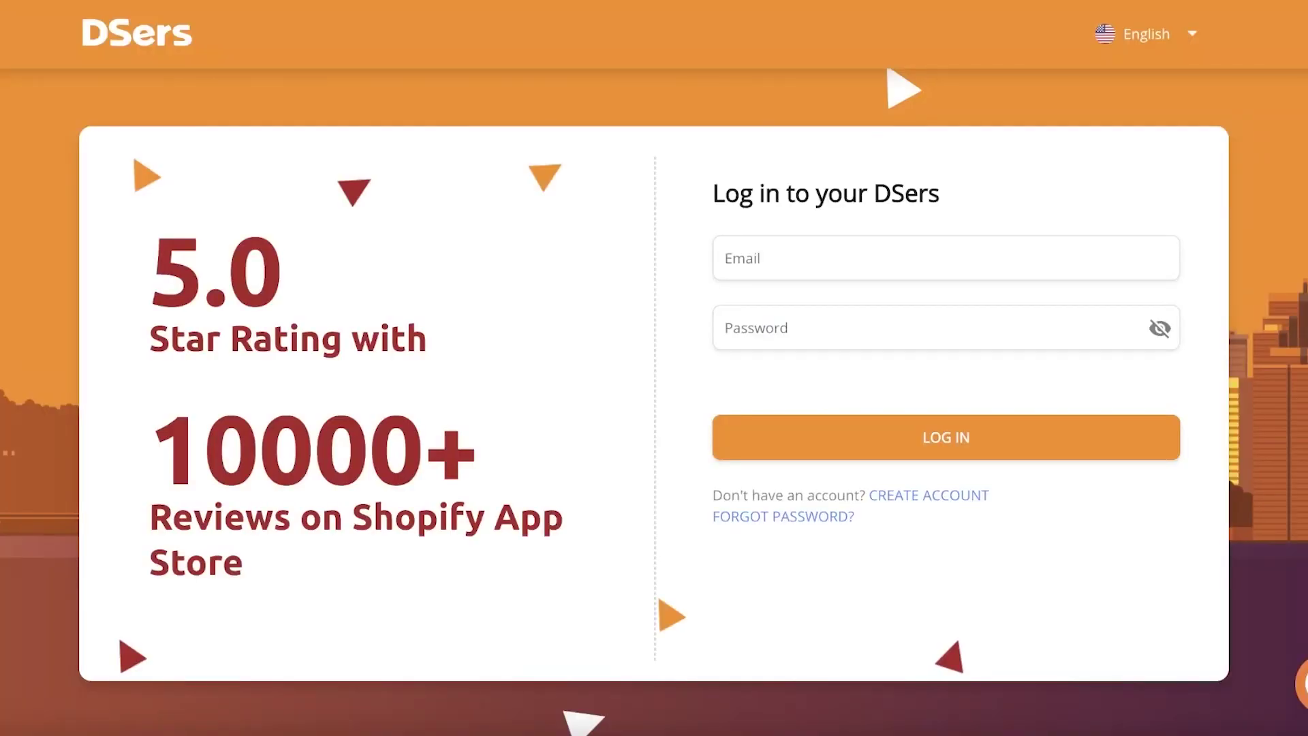
pyautogui.click(897, 261)
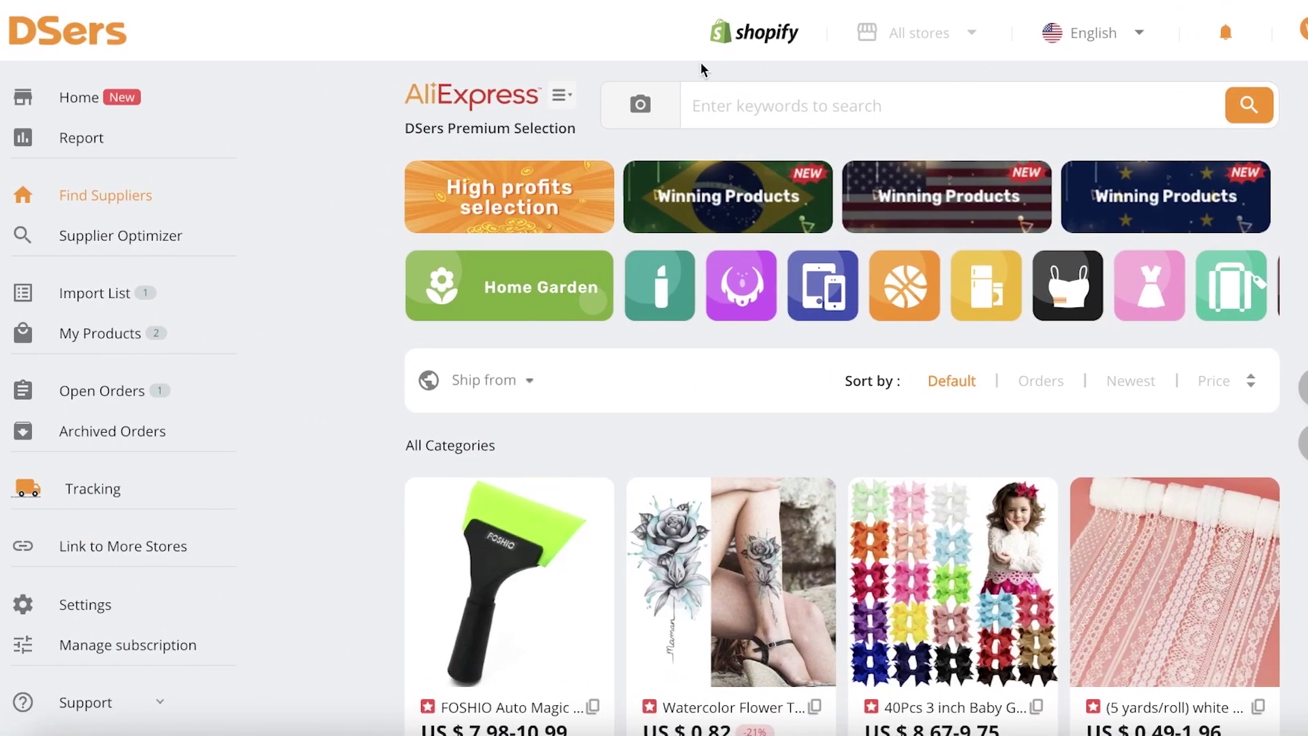
pyautogui.scroll(-8, 1023, 259)
pyautogui.moveTo(1023, 257)
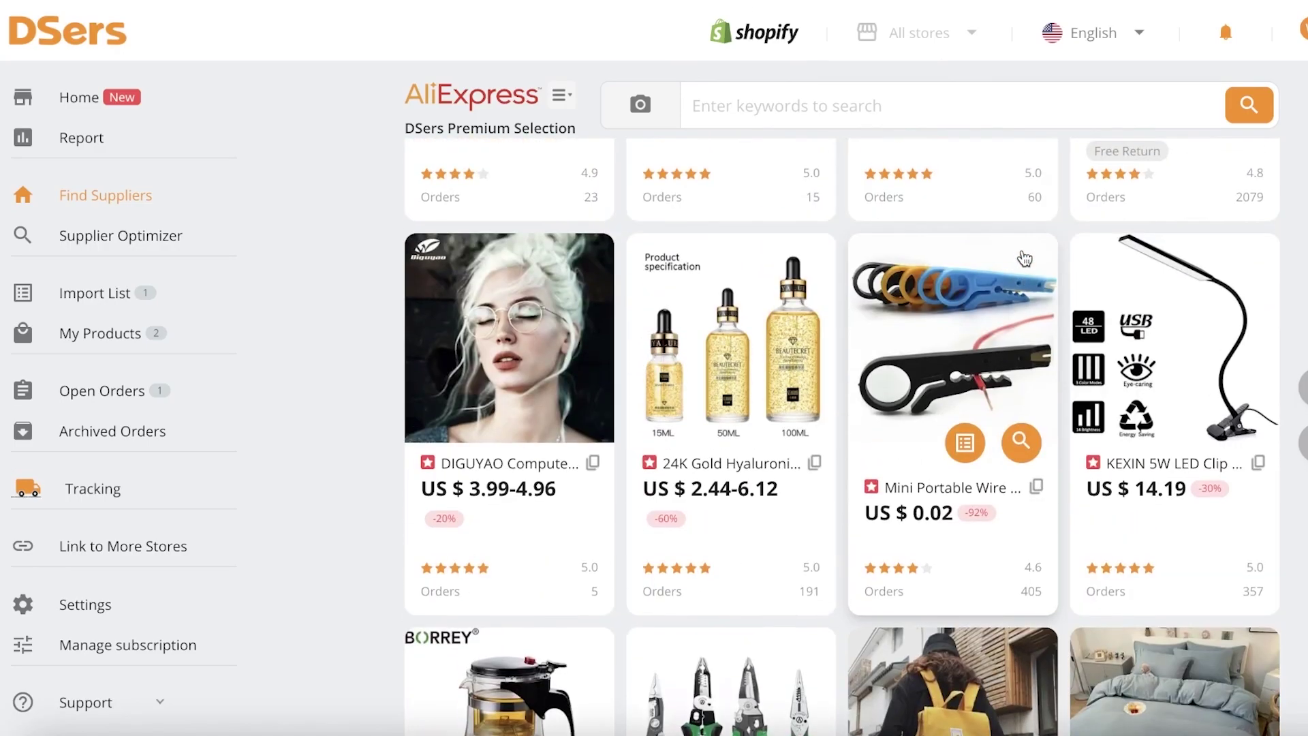
pyautogui.click(965, 443)
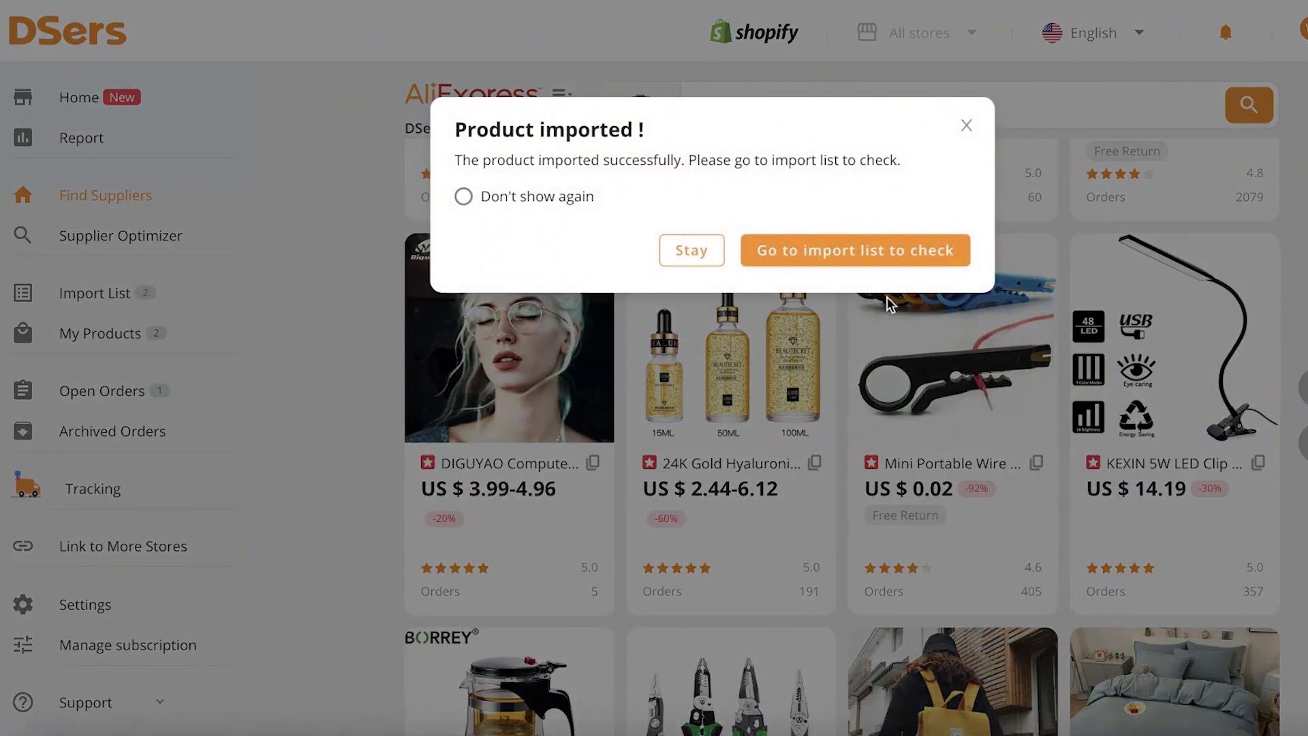
# In the Import List, tick the wire stripper and push it to the Shopify store
pyautogui.click(843, 240)
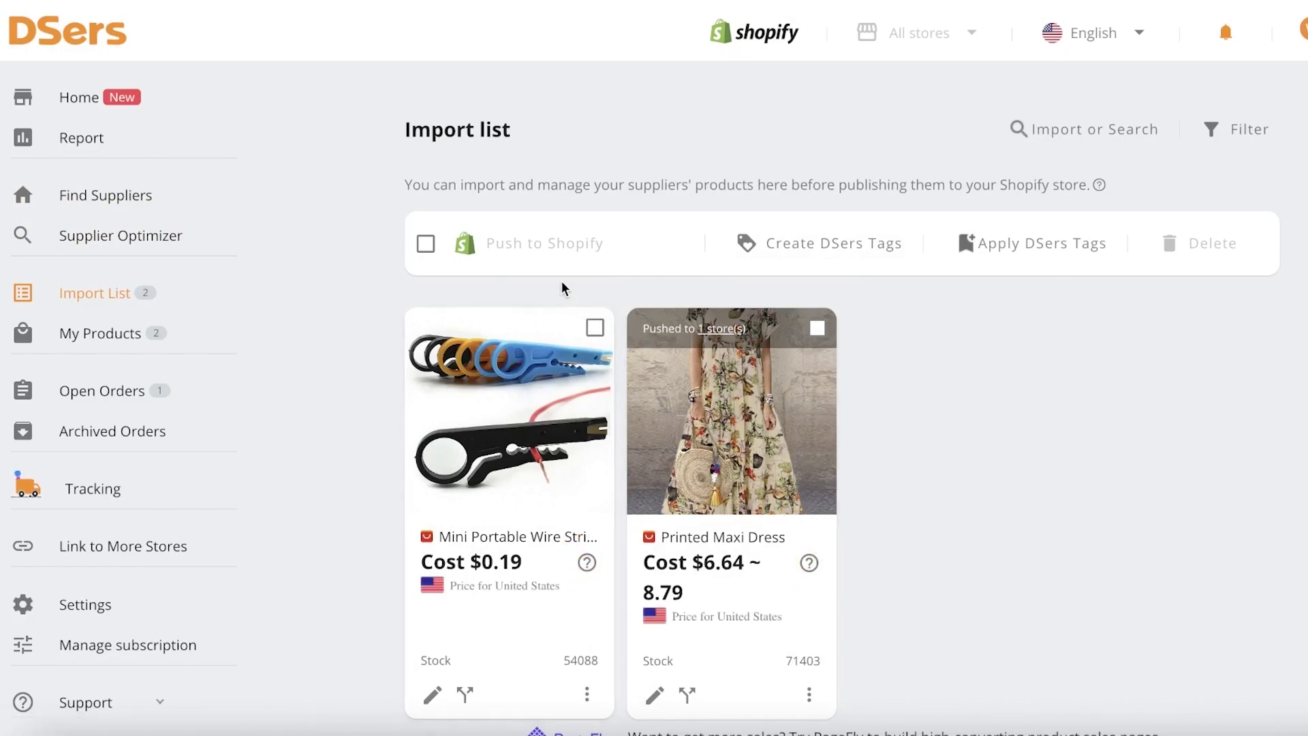
pyautogui.click(595, 327)
pyautogui.click(537, 238)
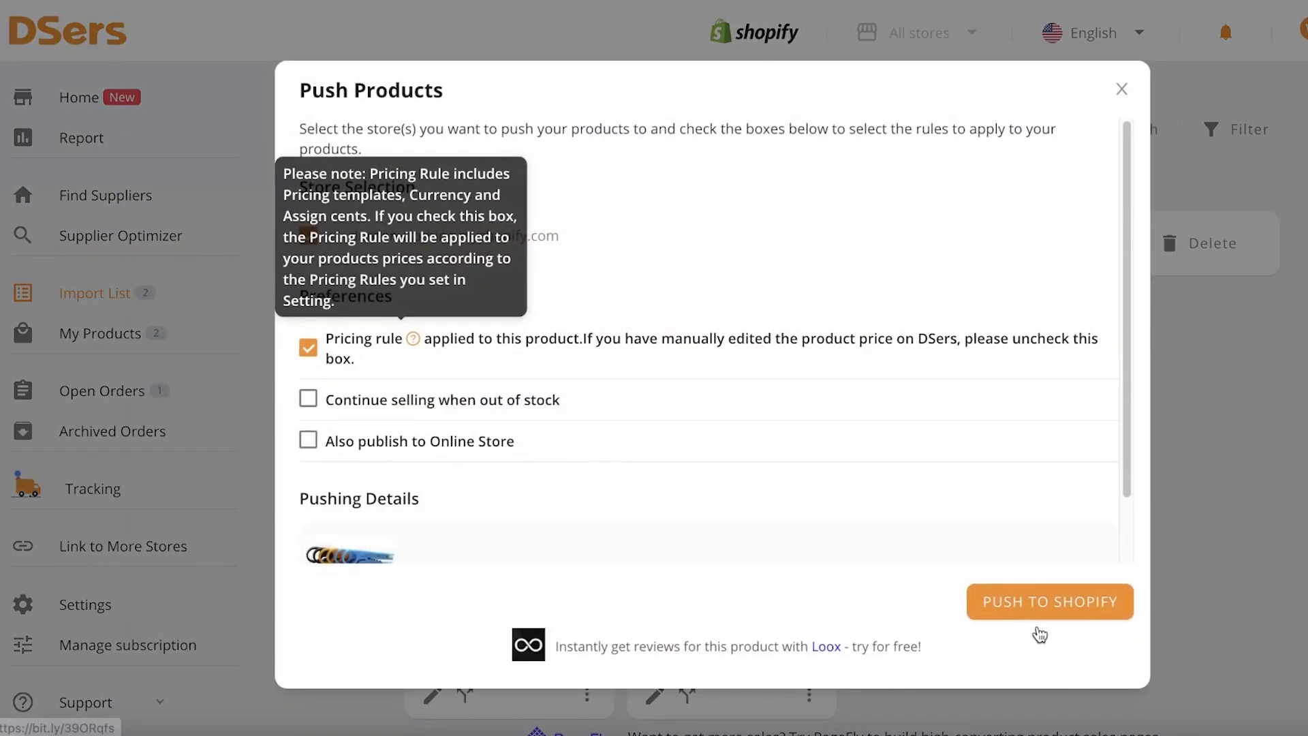
pyautogui.click(973, 545)
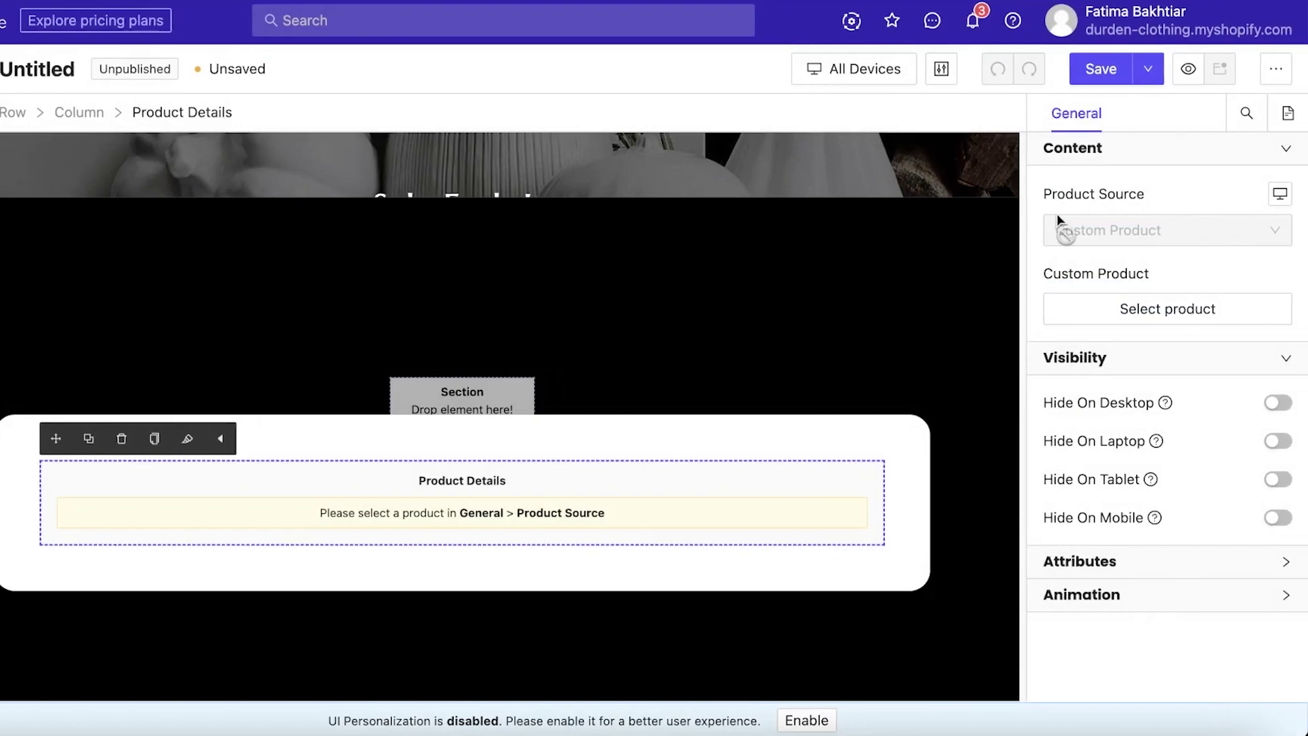
pyautogui.click(1275, 70)
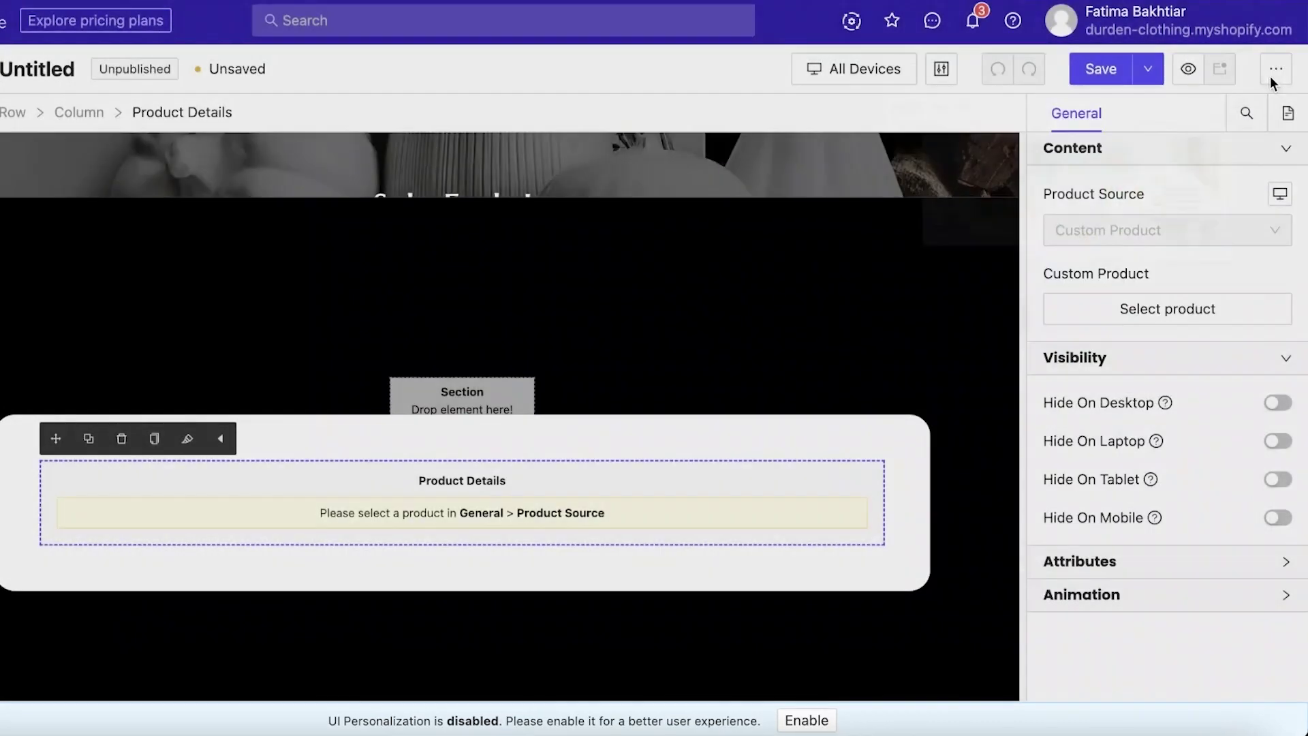
pyautogui.click(1272, 75)
pyautogui.click(1179, 141)
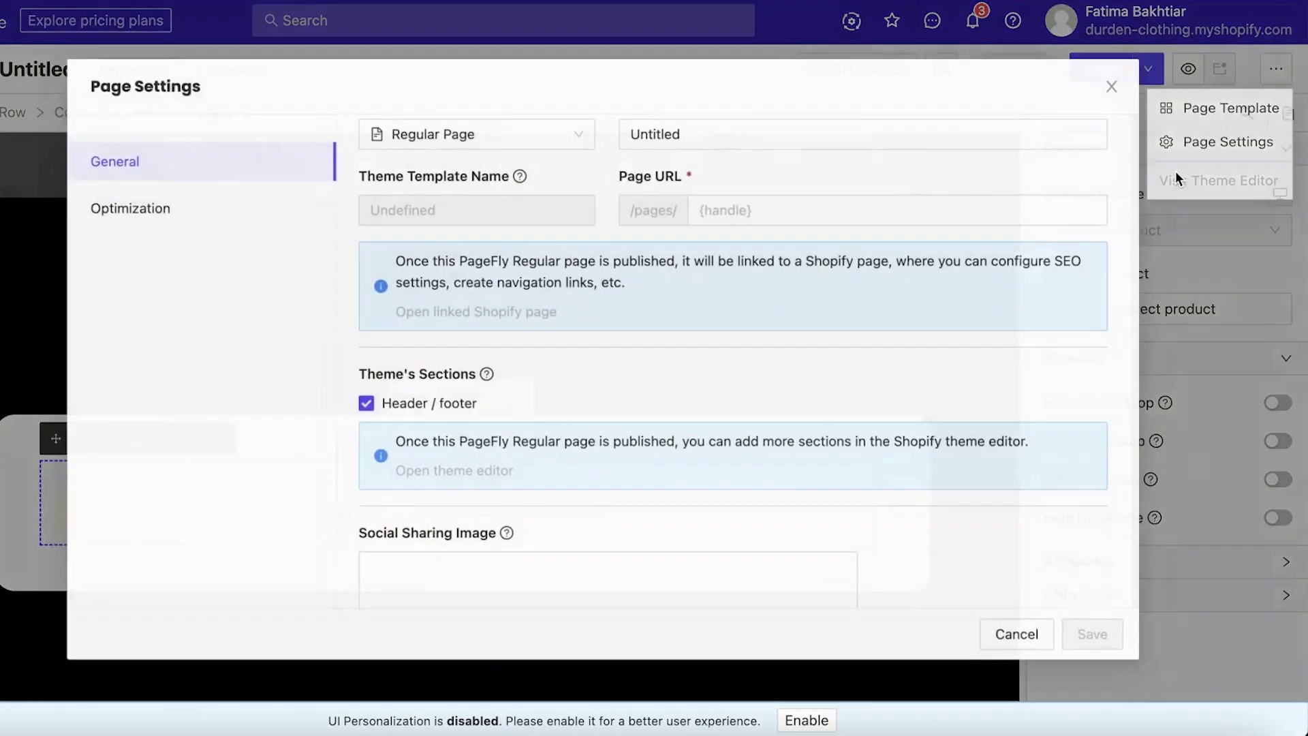
pyautogui.scroll(-5, 613, 567)
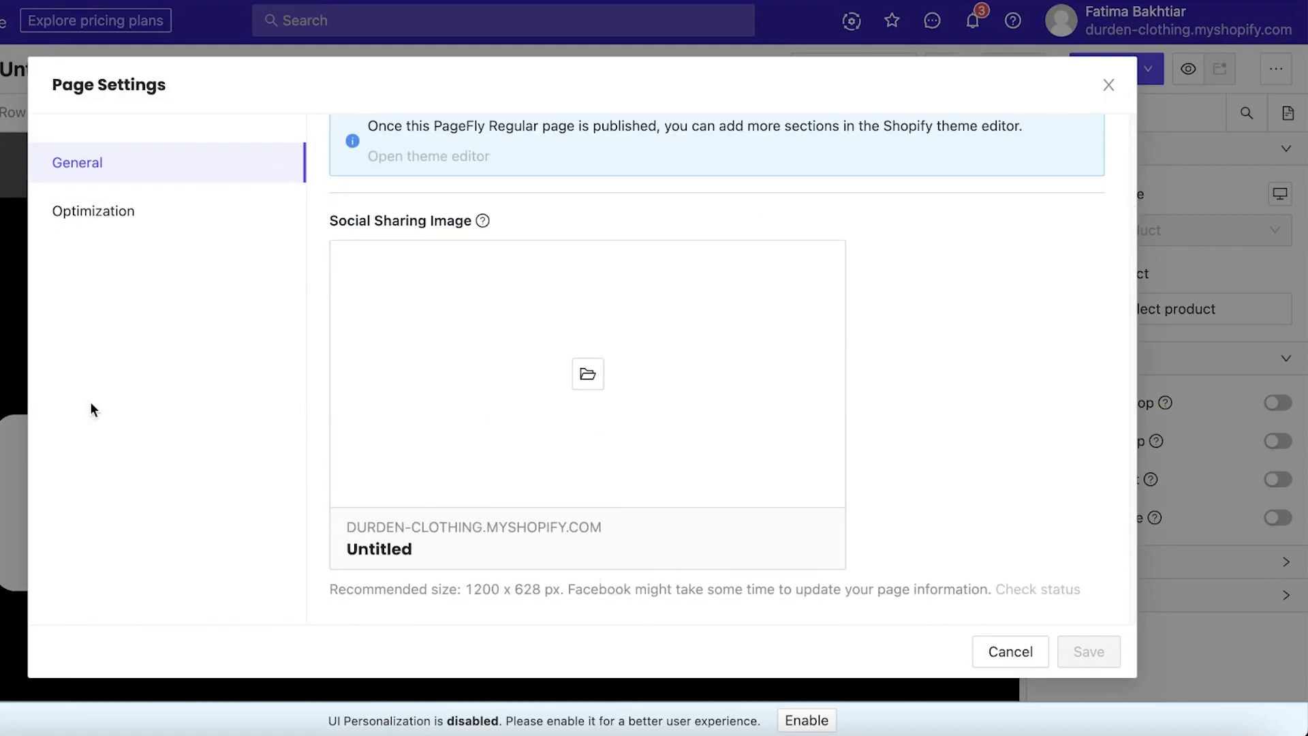
pyautogui.scroll(5, 535, 429)
pyautogui.scroll(-1, 893, 534)
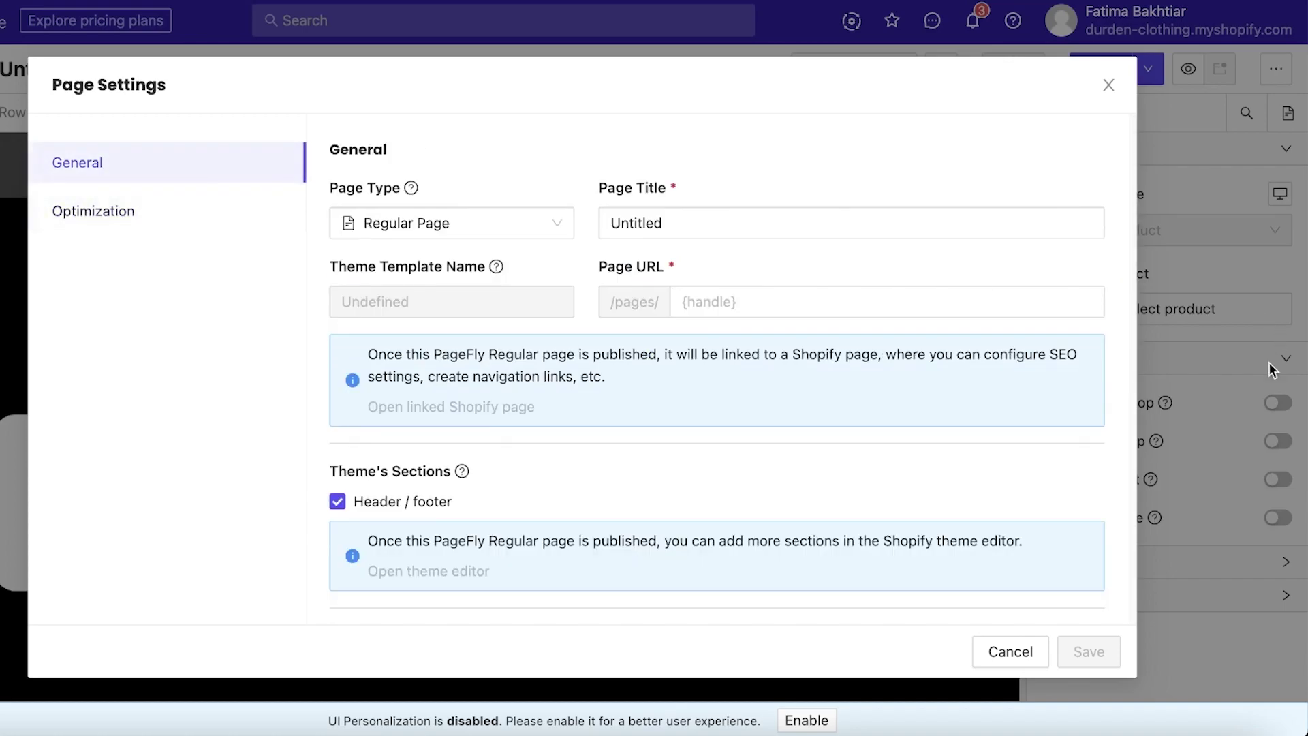
pyautogui.scroll(-5, 1036, 529)
pyautogui.scroll(5, 963, 448)
pyautogui.click(1002, 659)
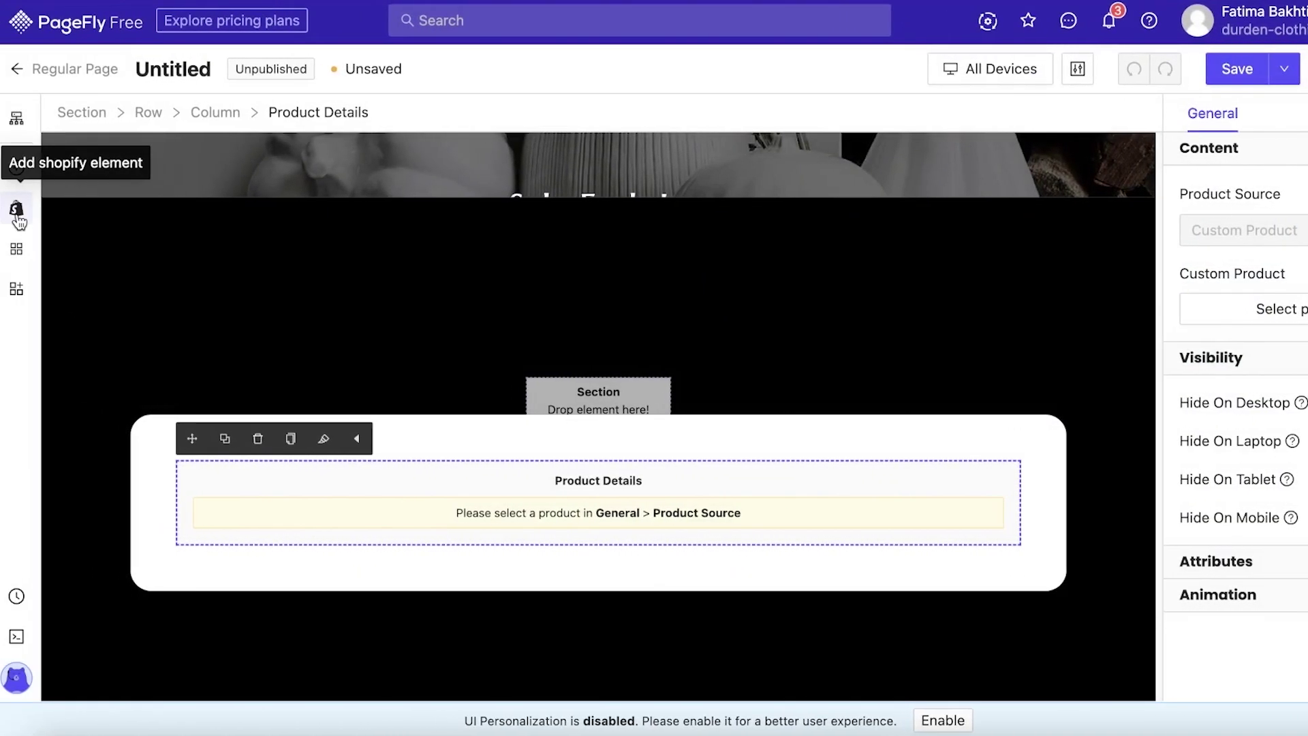
# Drag a Product List block above Product Details and set its product source to All
pyautogui.click(16, 210)
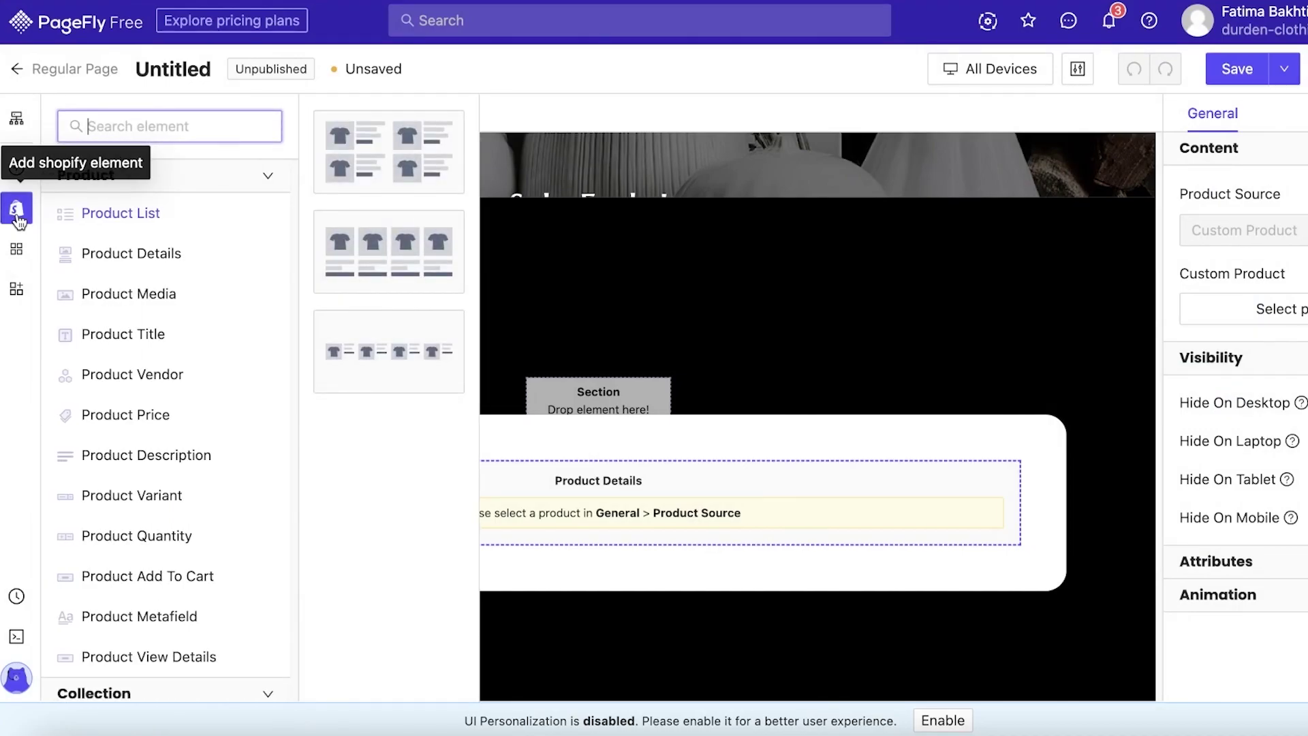
pyautogui.moveTo(131, 209); pyautogui.dragTo(637, 476)
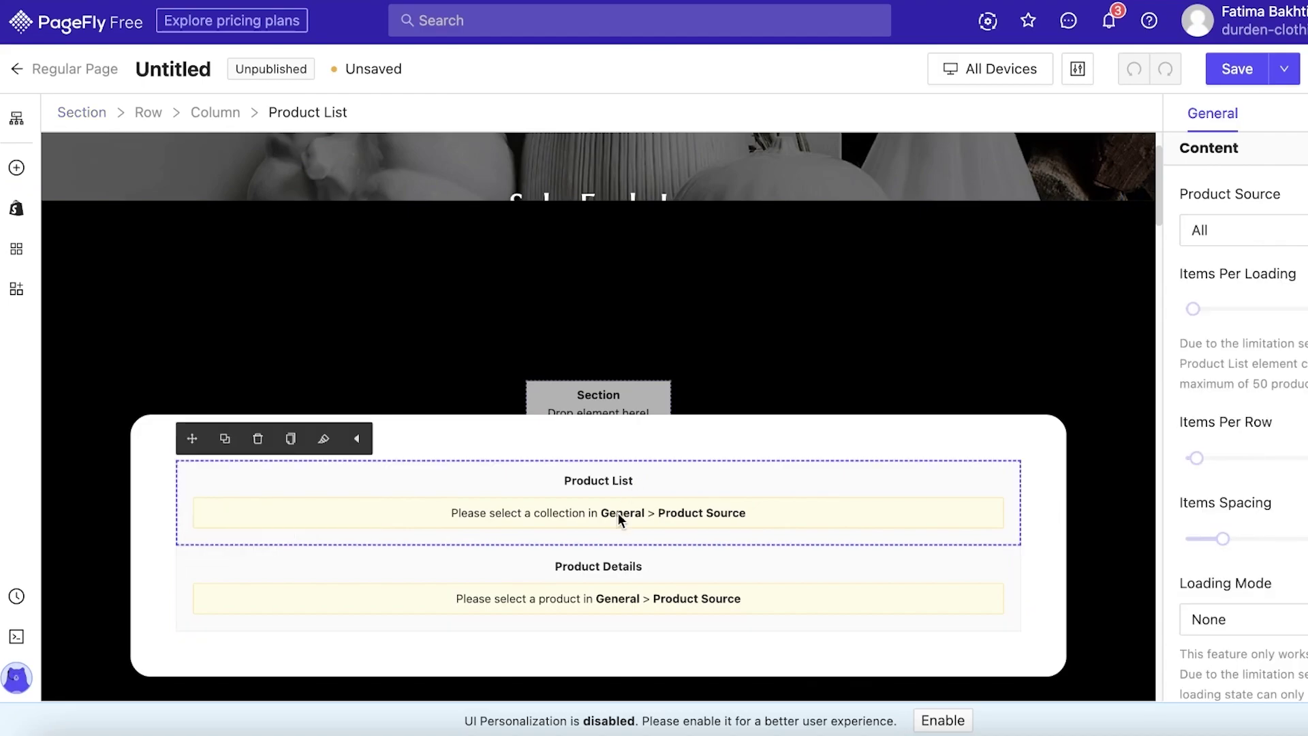
pyautogui.click(1225, 235)
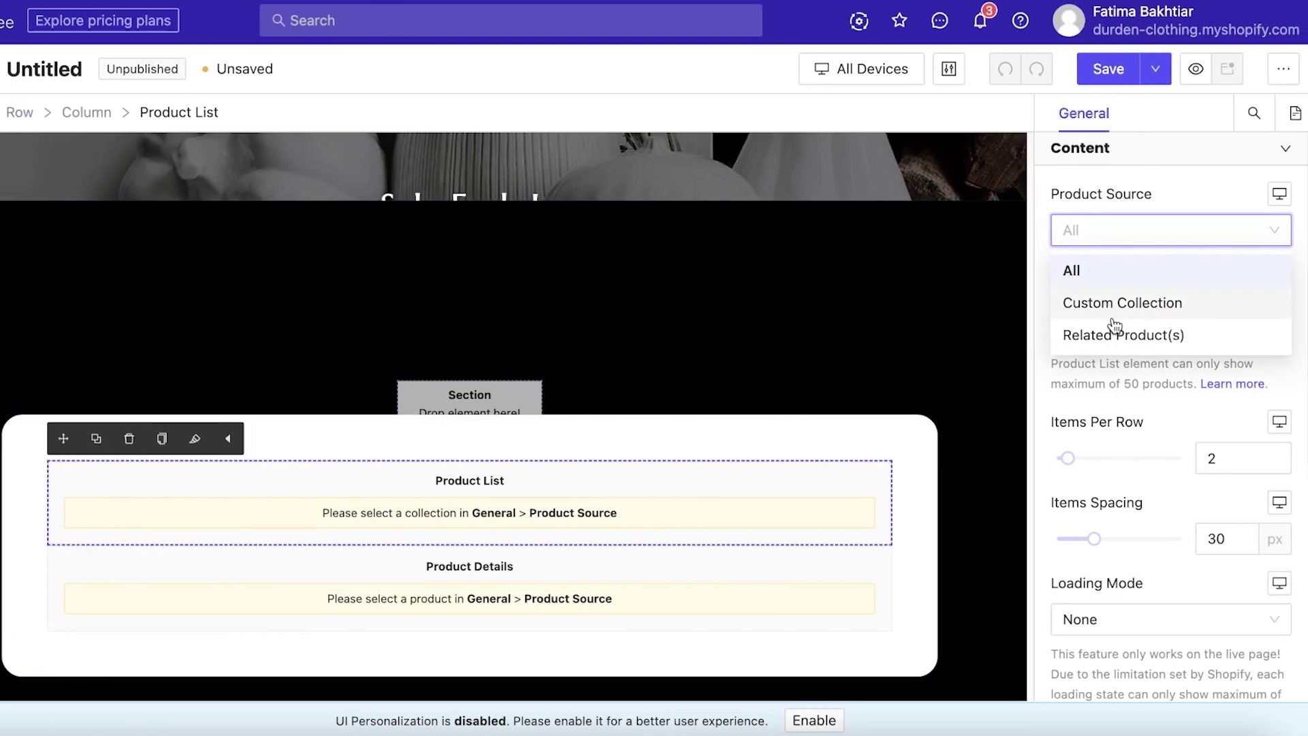
pyautogui.click(1109, 276)
# Keep the product source applying to all devices, then collapse the Content and Visibility sections
pyautogui.scroll(-2, 1158, 357)
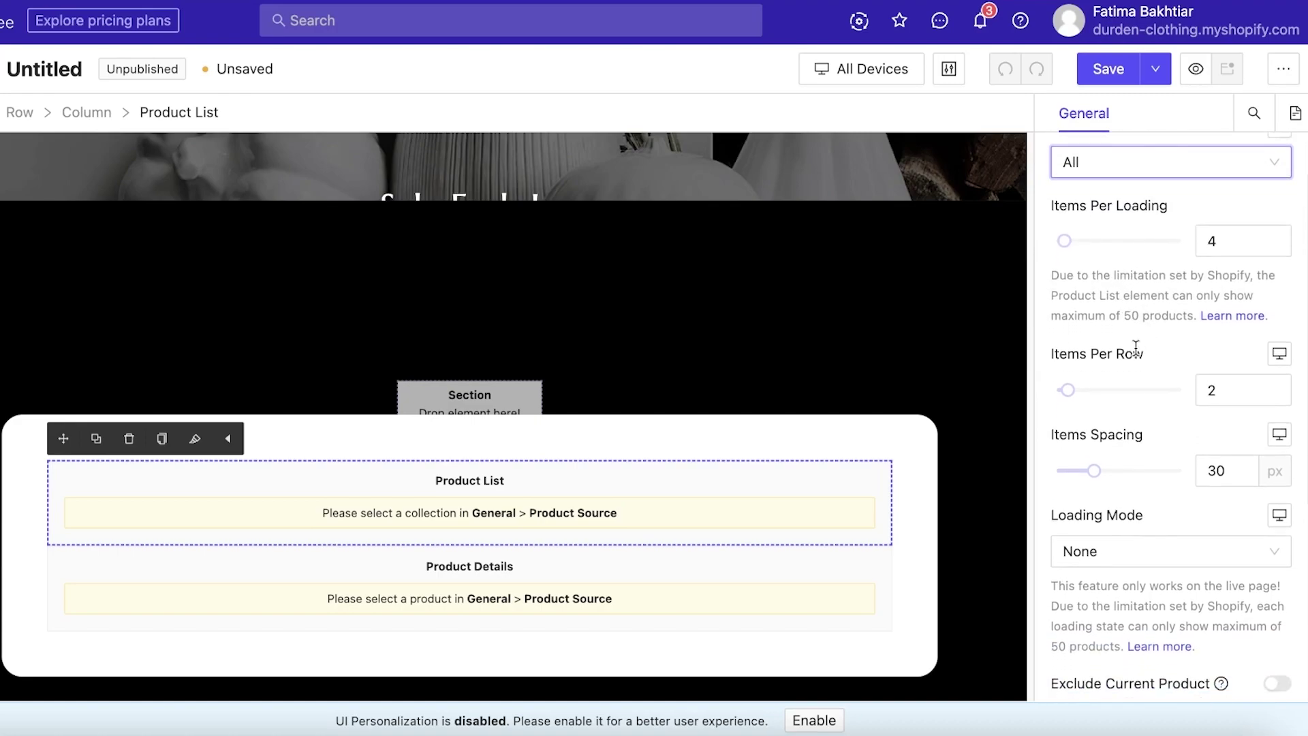
pyautogui.scroll(-5, 1136, 348)
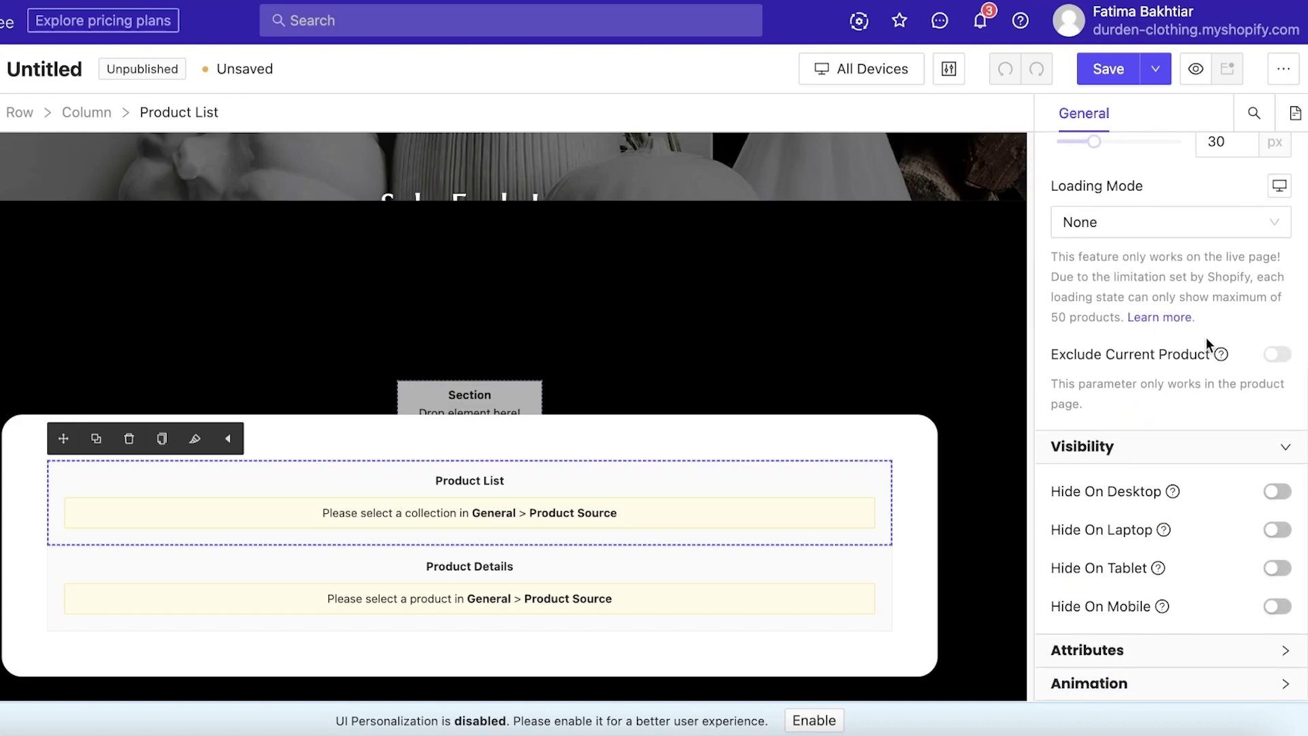
pyautogui.scroll(6, 1192, 300)
pyautogui.click(1280, 193)
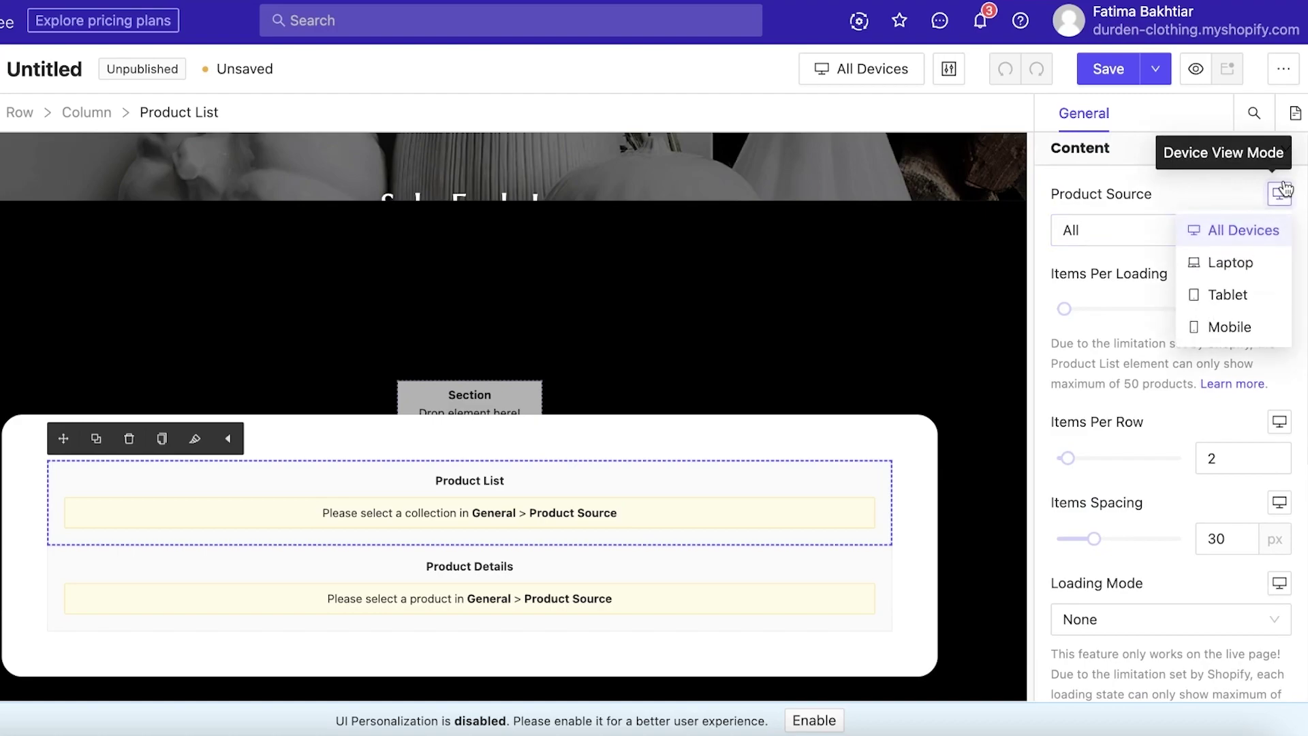
pyautogui.click(1132, 269)
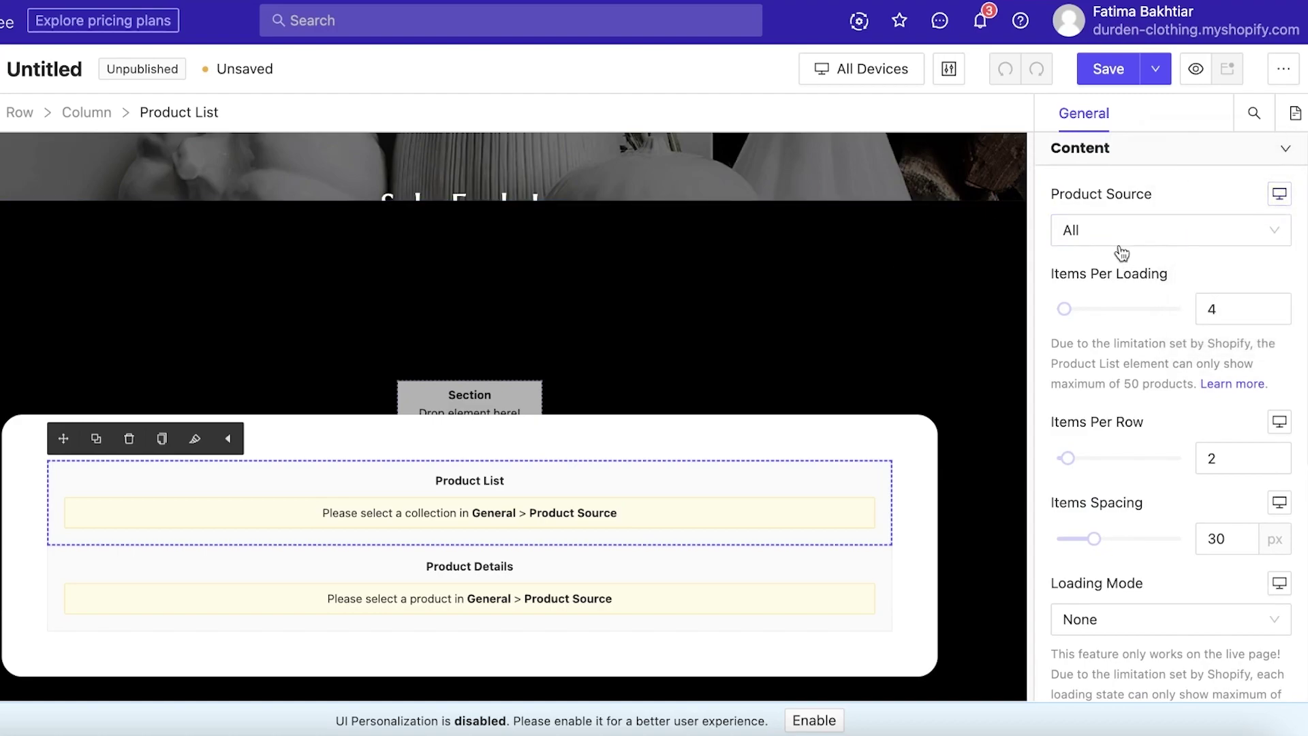
pyautogui.click(1288, 151)
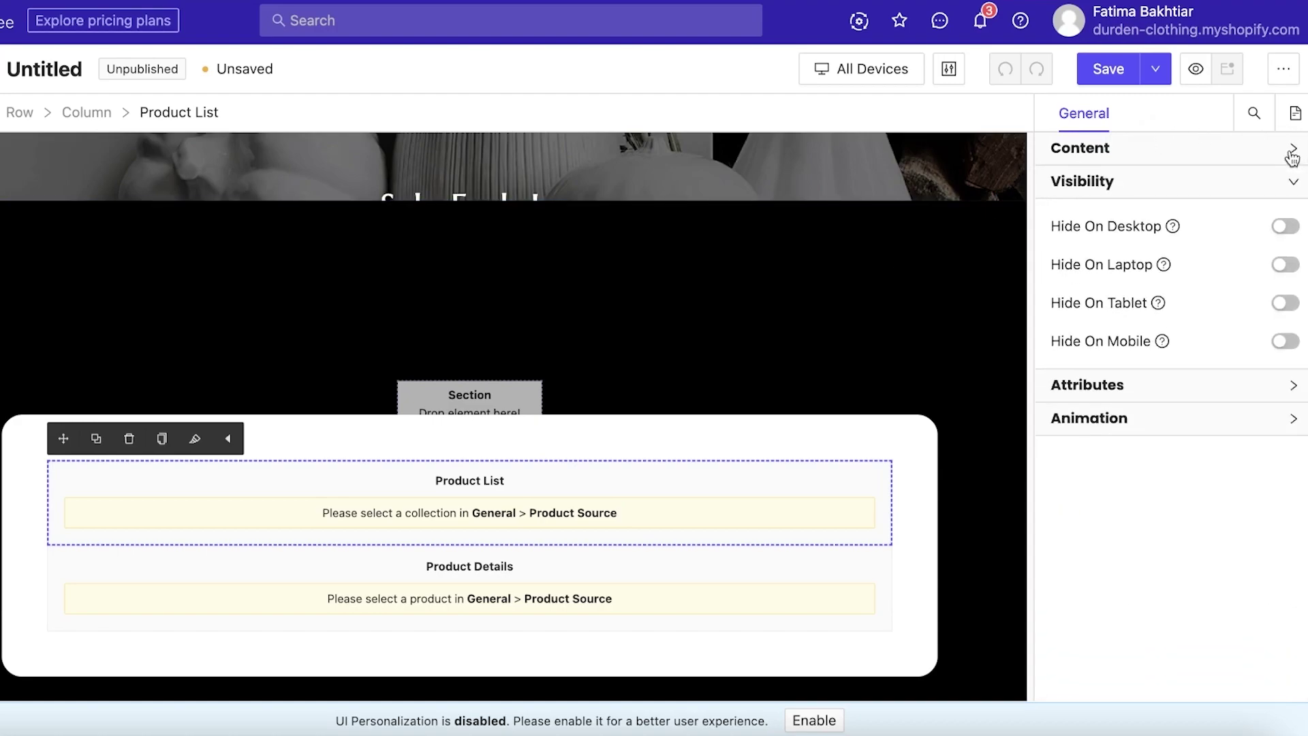
pyautogui.click(1281, 183)
pyautogui.click(1295, 113)
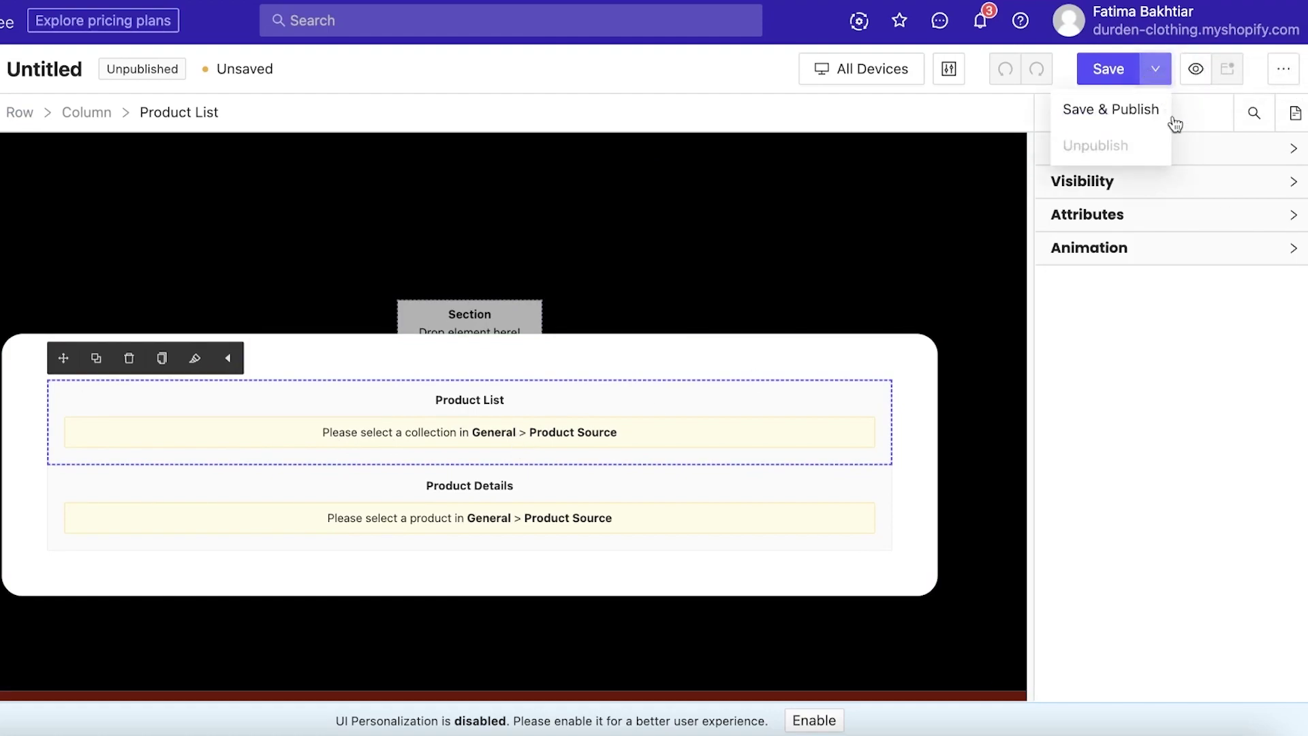
# Save the page assignment with Apply to set to All products
pyautogui.click(1281, 69)
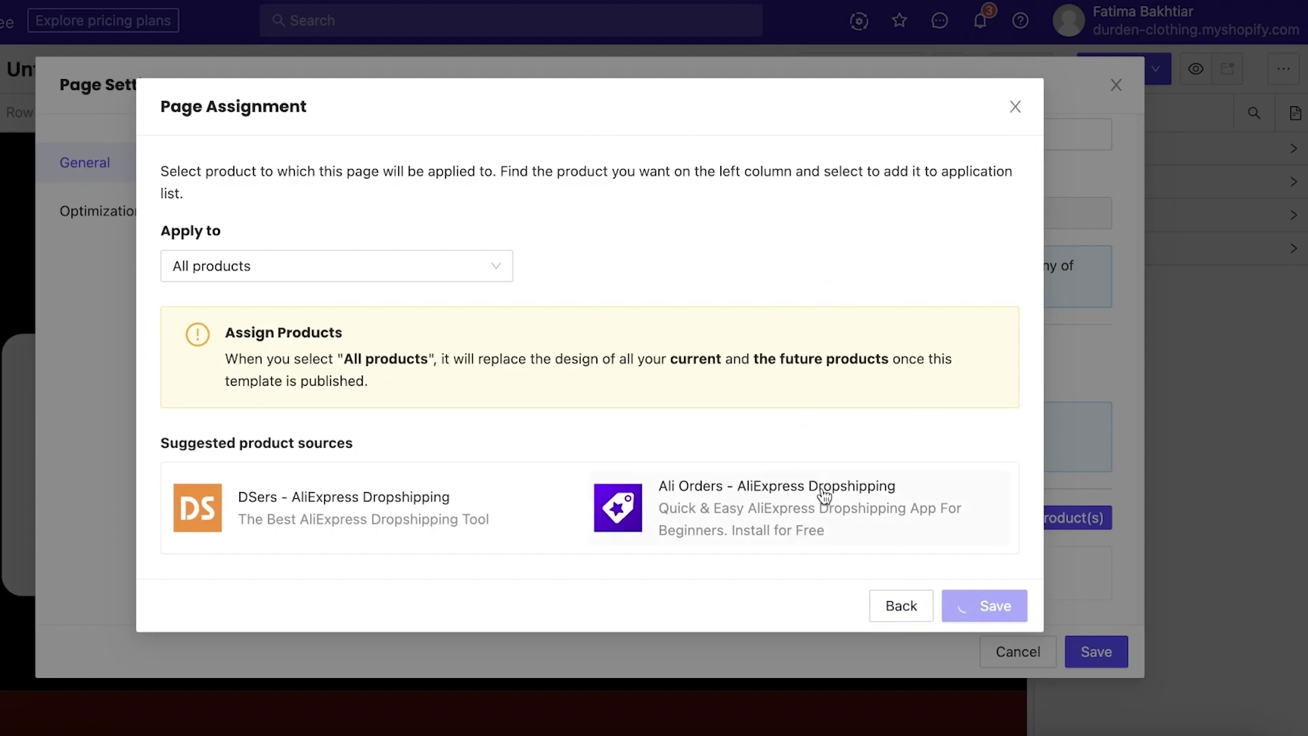
pyautogui.tripleClick(922, 107)
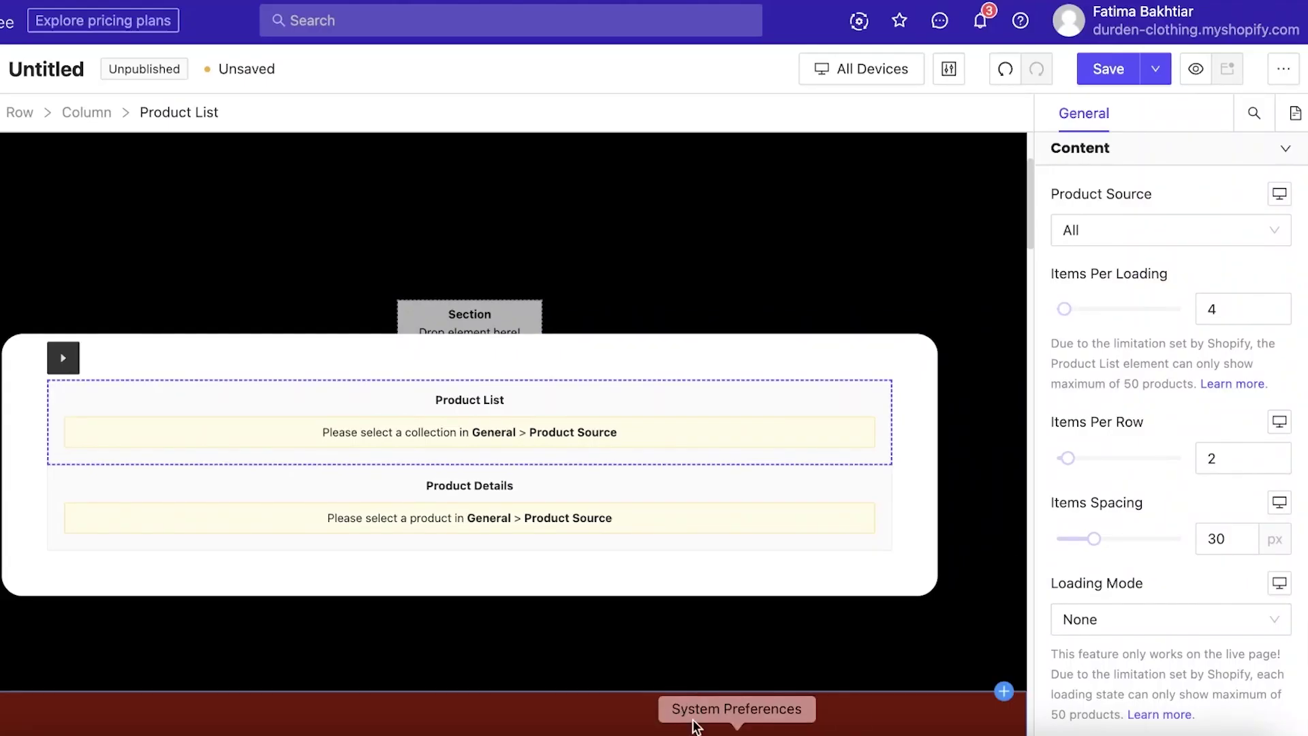
pyautogui.click(1282, 71)
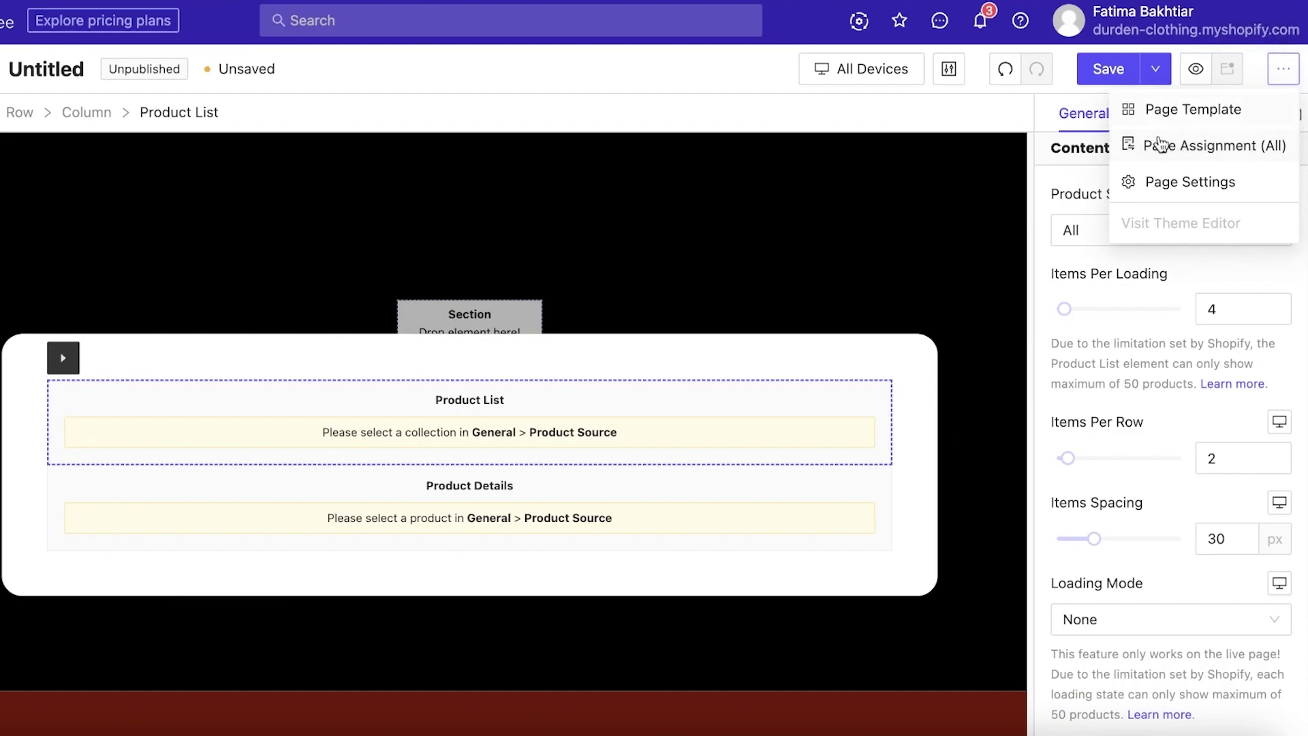
# Reopen Page Assignment, try Custom, switch back to All products and close it
pyautogui.click(1145, 158)
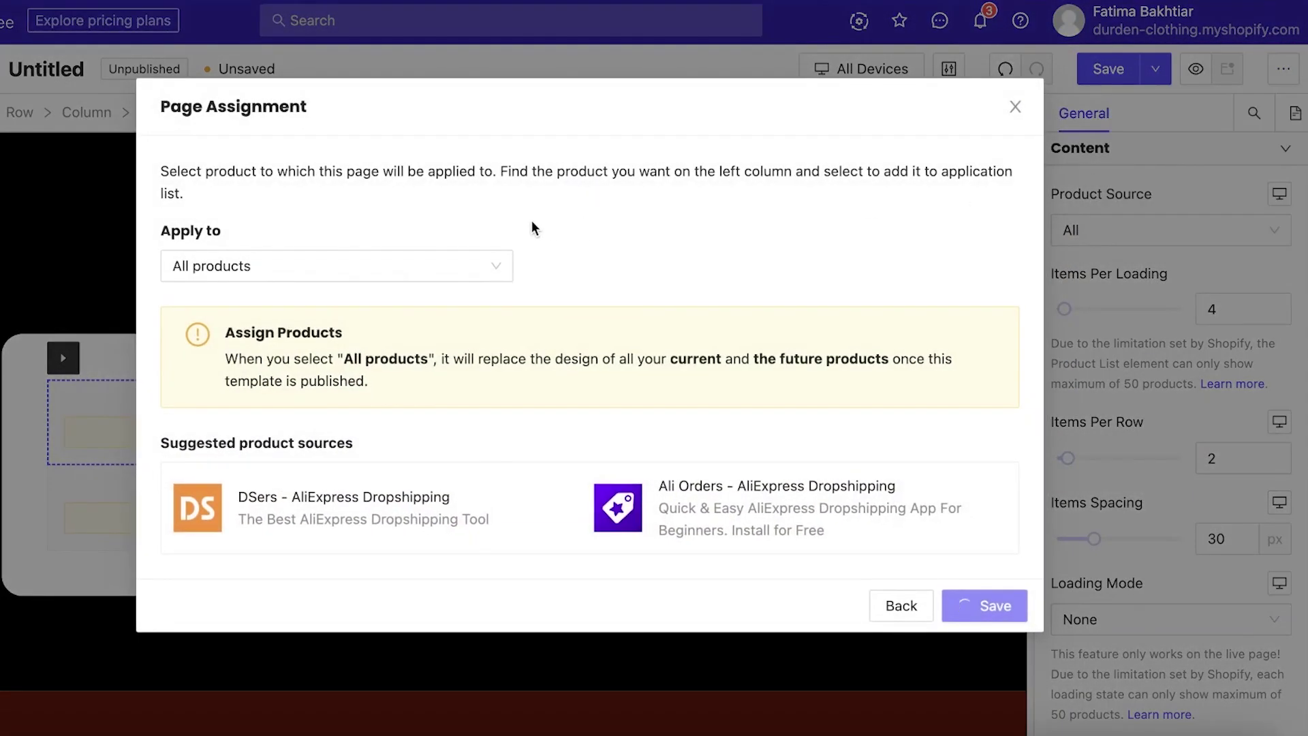
pyautogui.click(432, 266)
pyautogui.click(279, 338)
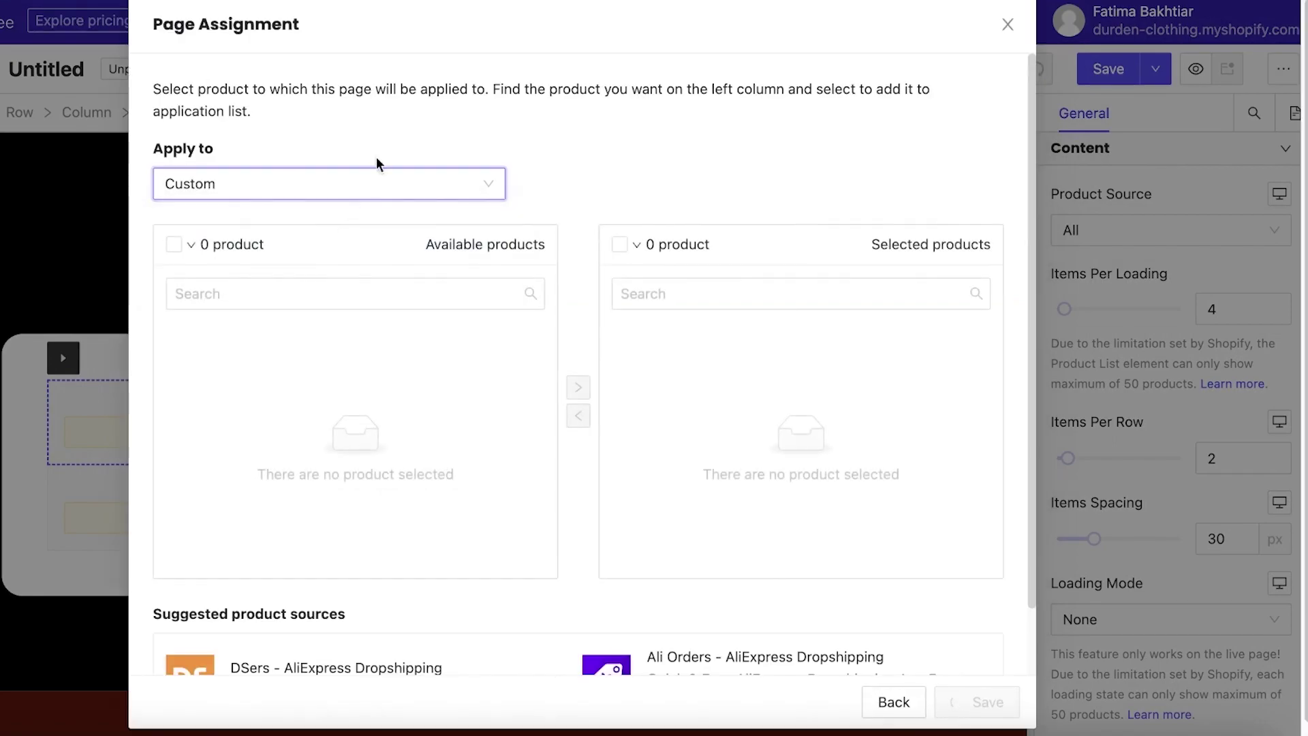
pyautogui.click(374, 182)
pyautogui.click(325, 222)
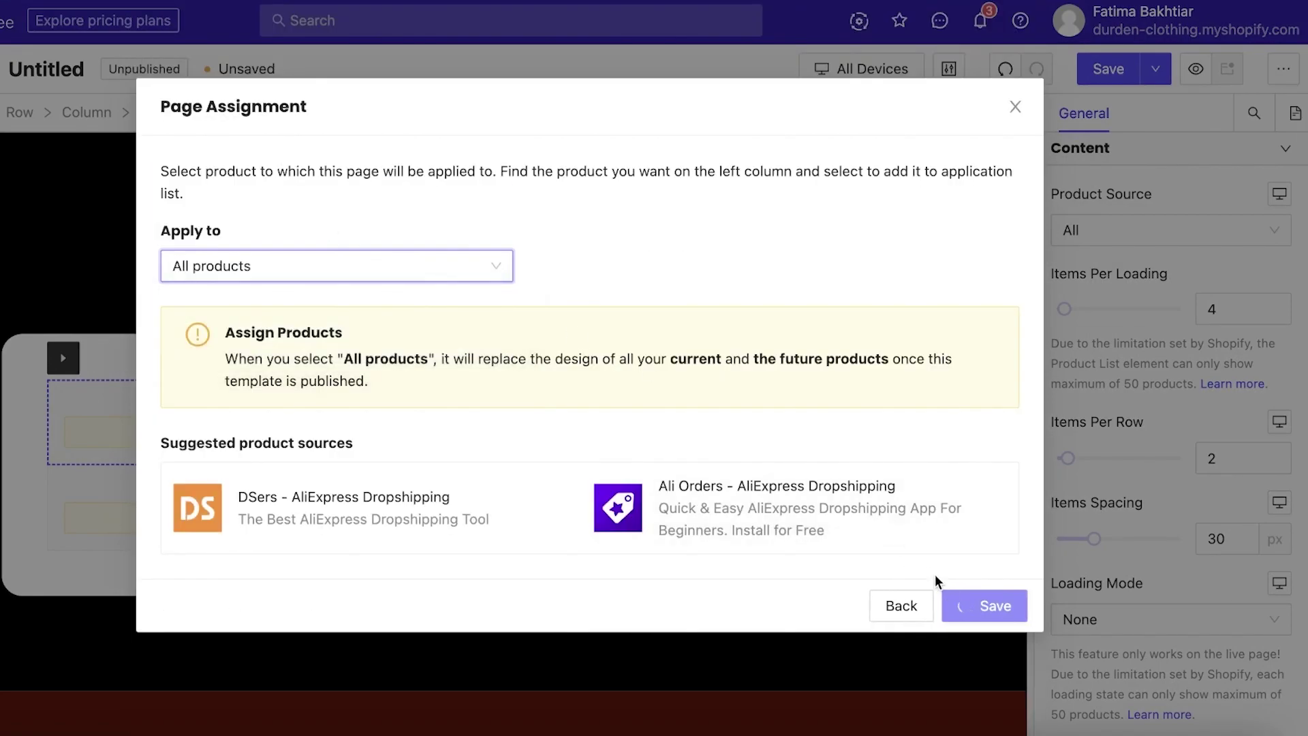
pyautogui.click(1014, 107)
pyautogui.scroll(5, 616, 416)
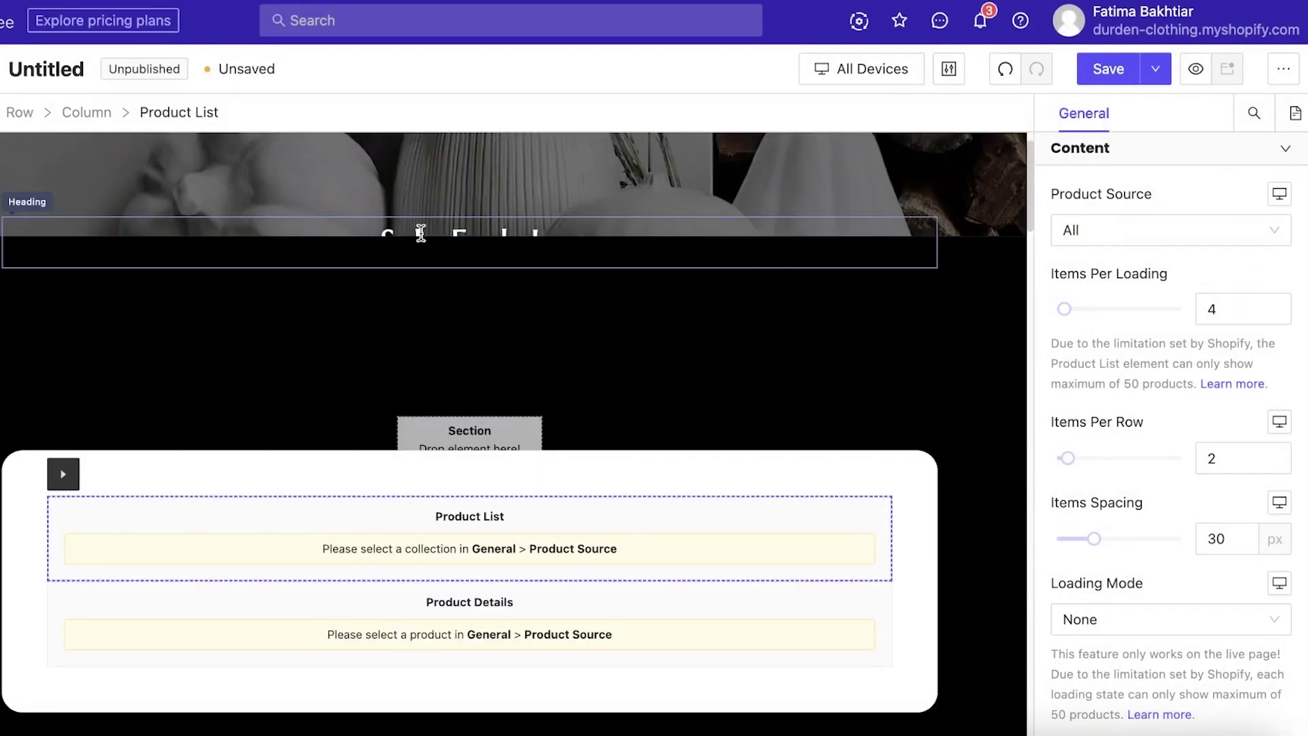
pyautogui.click(468, 222)
pyautogui.scroll(-10, 702, 321)
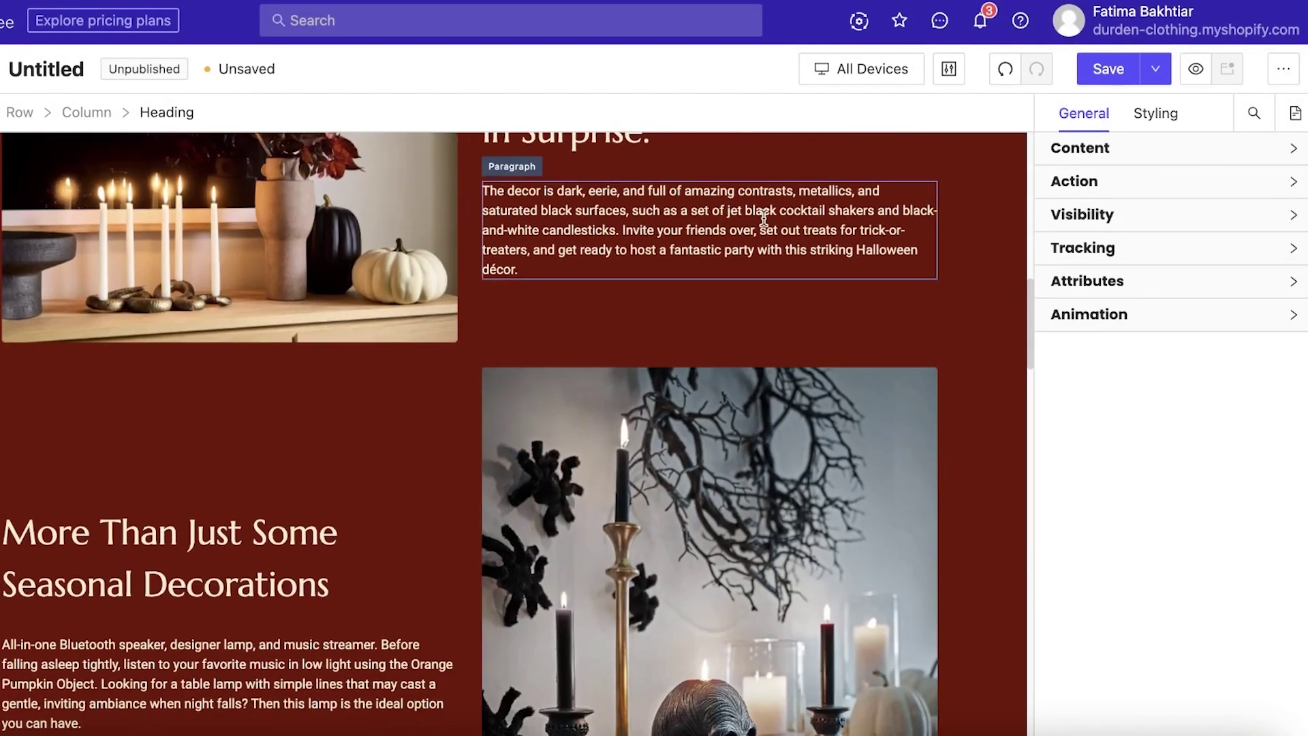
pyautogui.scroll(-10, 488, 365)
pyautogui.scroll(5, 445, 383)
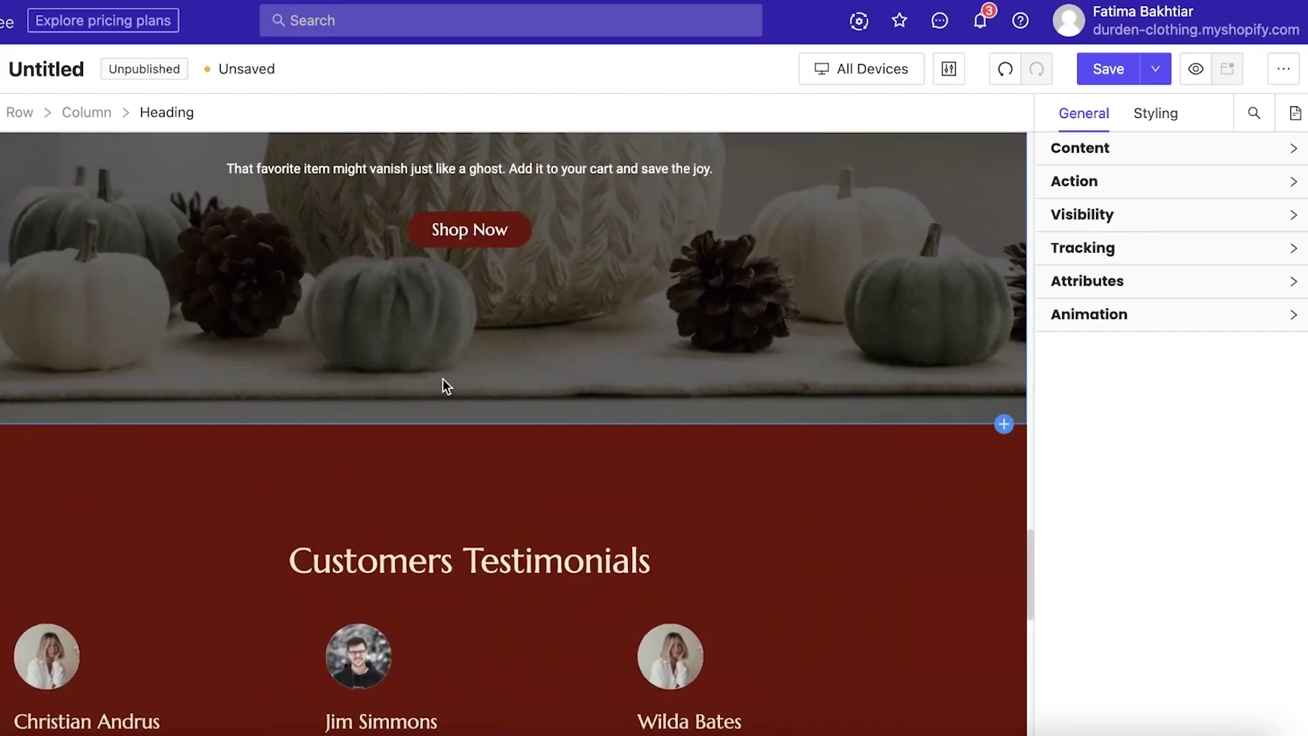
pyautogui.scroll(-5, 450, 386)
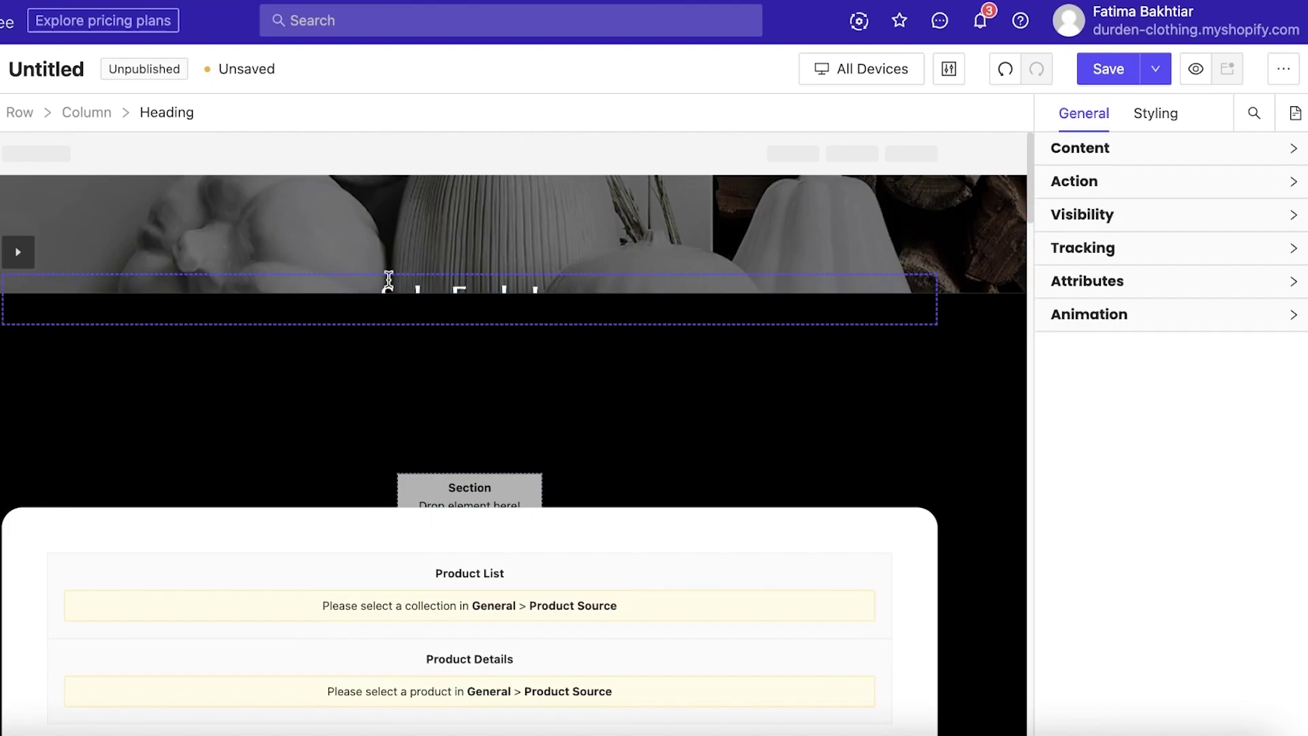
# Select the Sale Ends In heading in the hero section and duplicate it four times
pyautogui.click(423, 300)
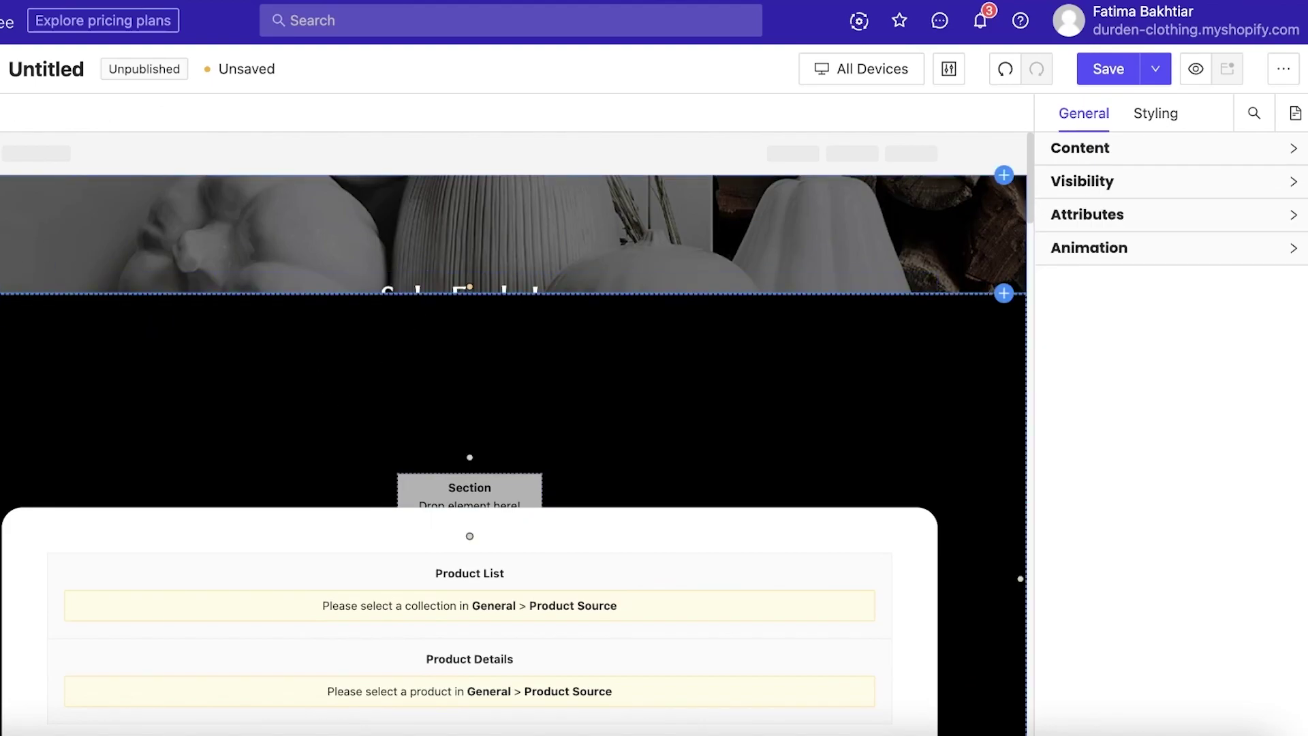
pyautogui.click(79, 250)
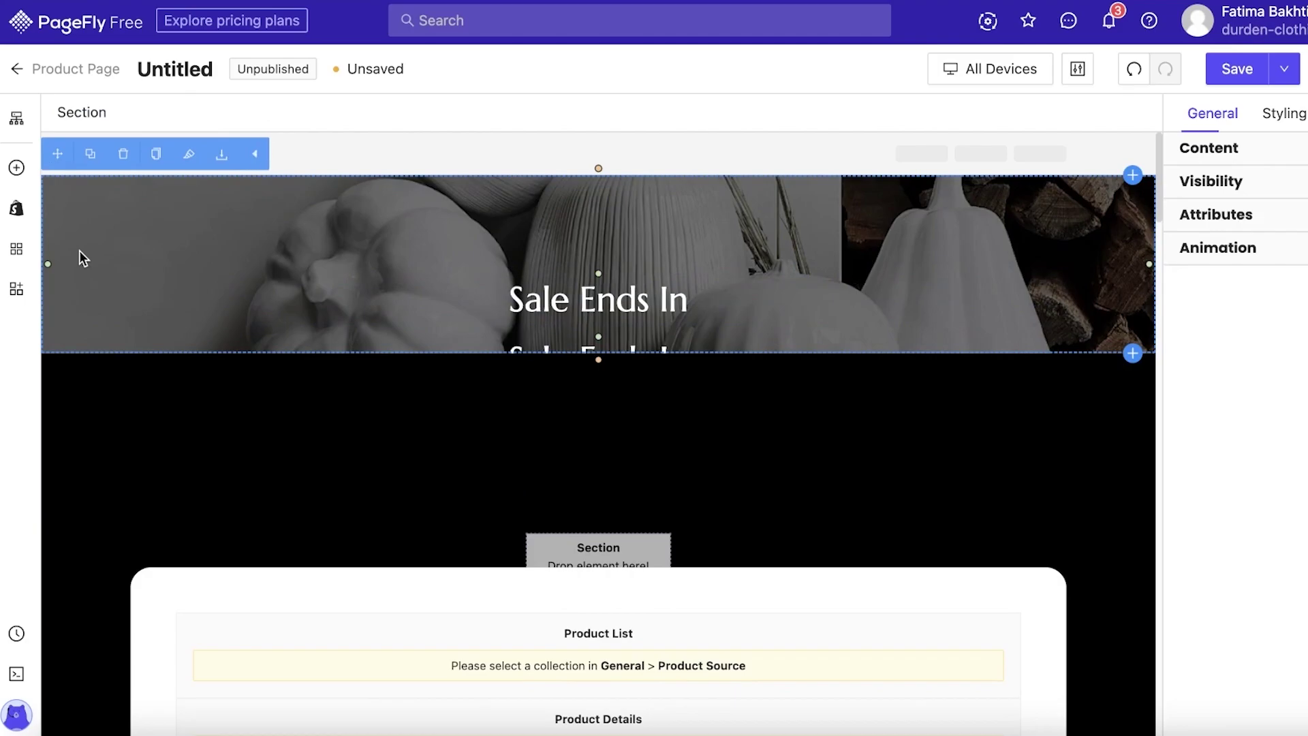
pyautogui.click(204, 280)
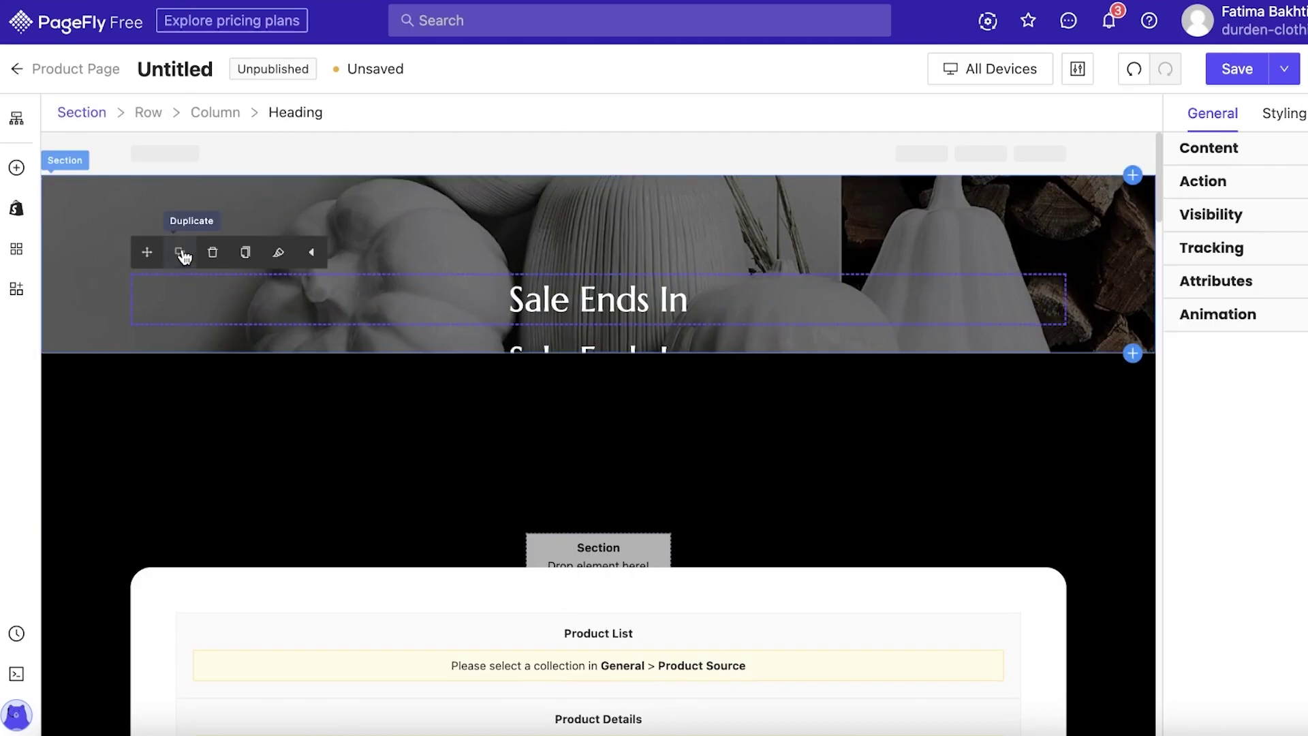
pyautogui.click(180, 253)
pyautogui.click(180, 253)
pyautogui.click(180, 253)
pyautogui.click(323, 404)
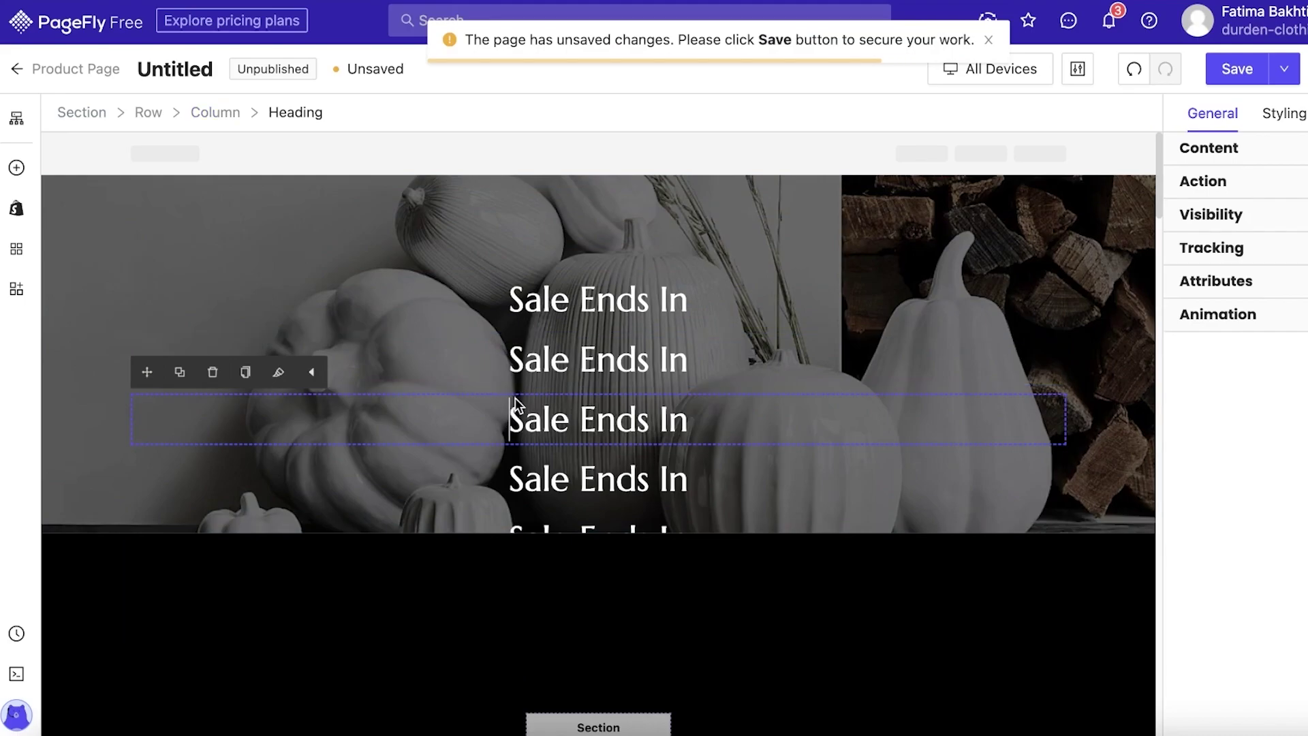
# Delete the duplicate Sale Ends In headings and the column holding the heading
pyautogui.click(214, 374)
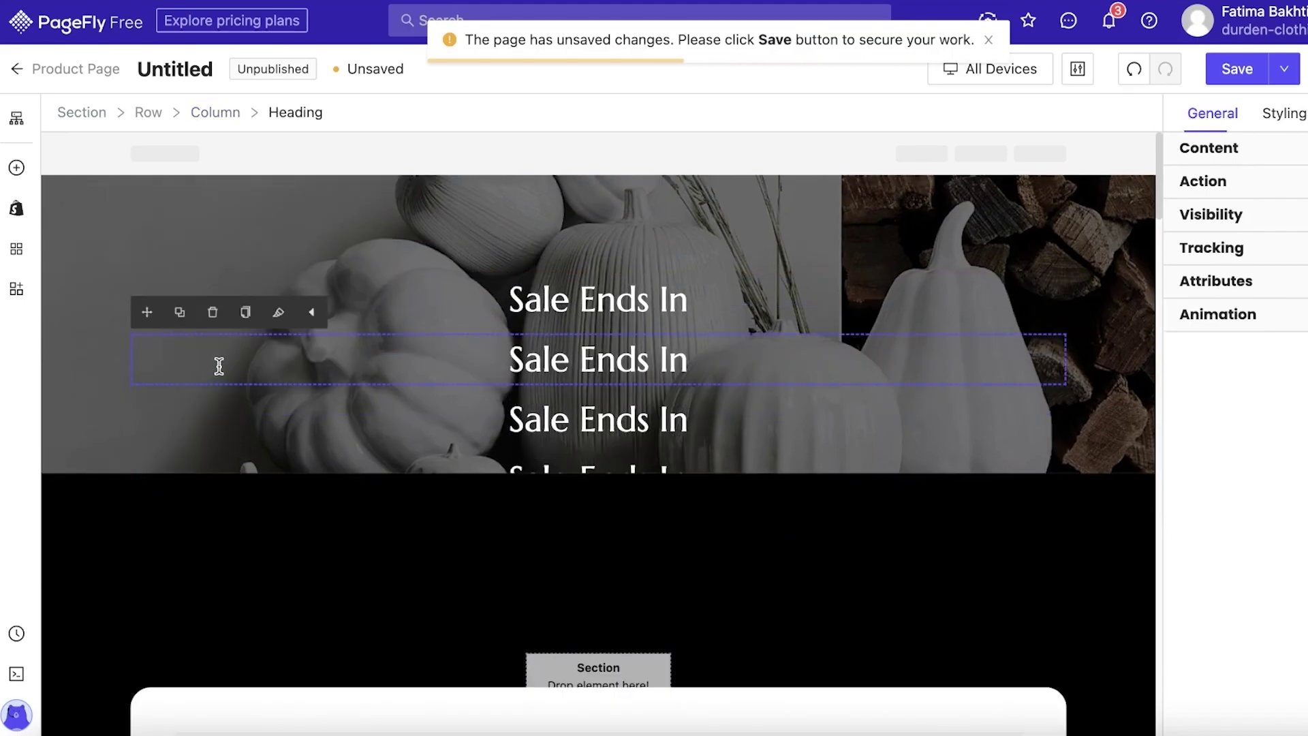
pyautogui.click(214, 312)
pyautogui.click(215, 254)
pyautogui.click(214, 253)
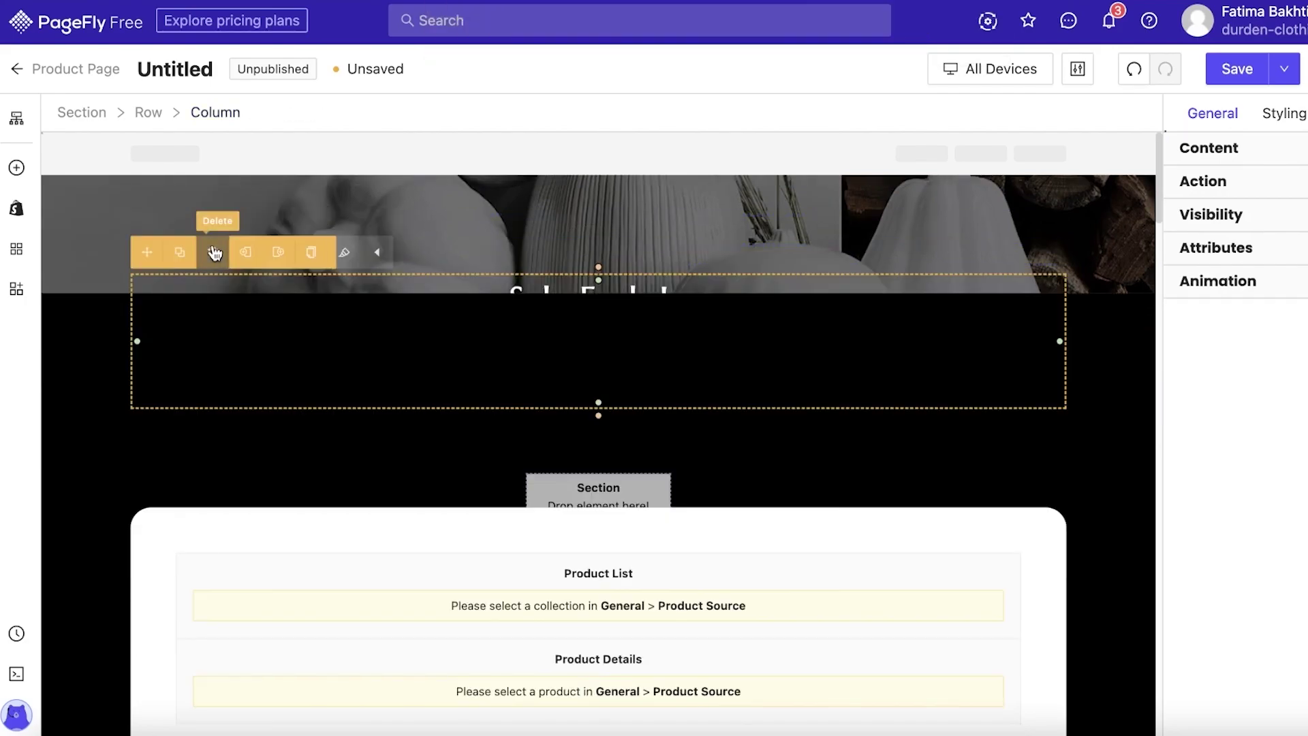
pyautogui.click(215, 254)
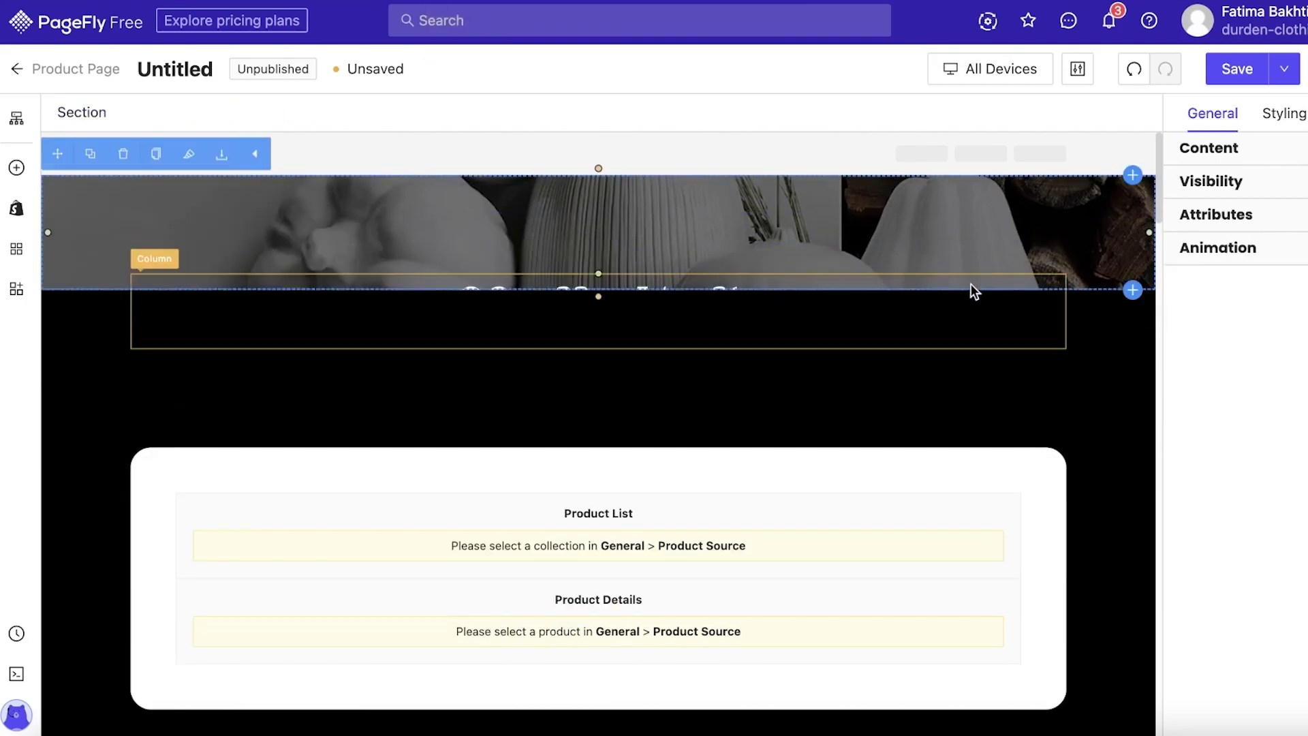
# Insert the pre-made Guarantee section from the Free Shipping category
pyautogui.click(1132, 290)
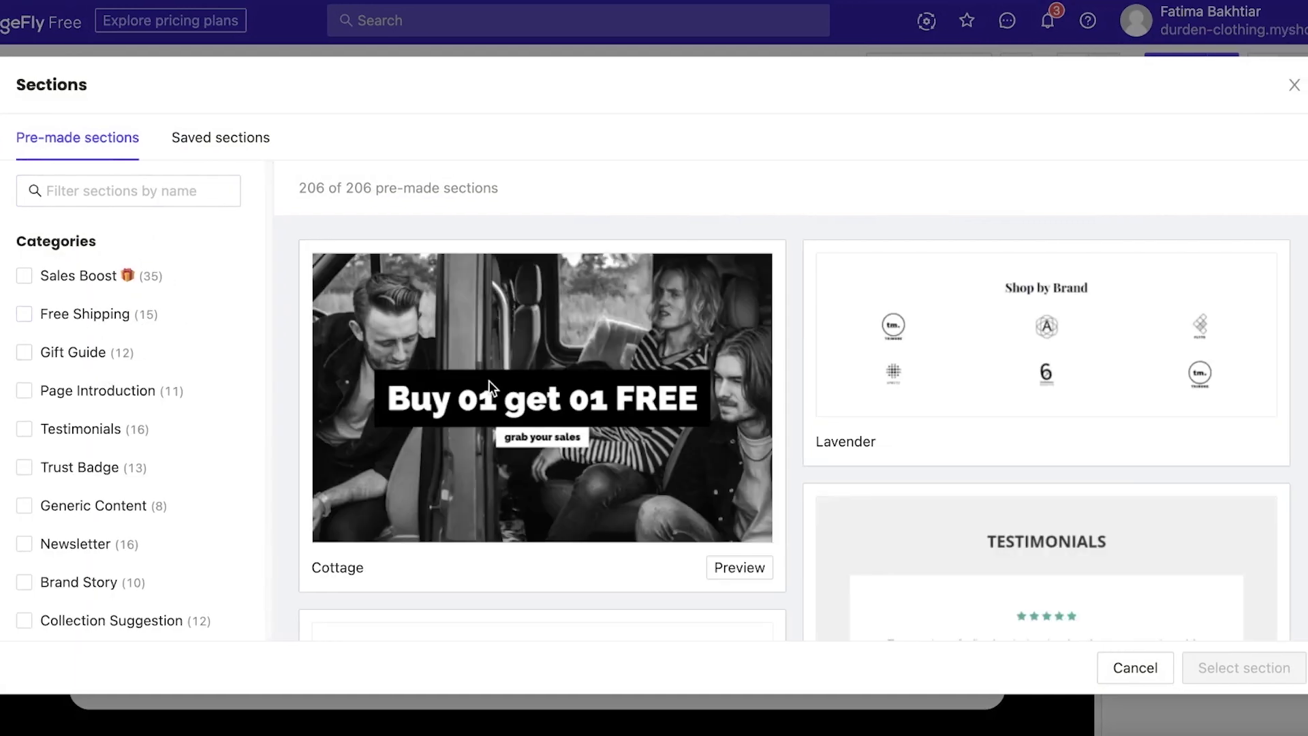
pyautogui.scroll(-5, 247, 342)
pyautogui.scroll(5, 102, 403)
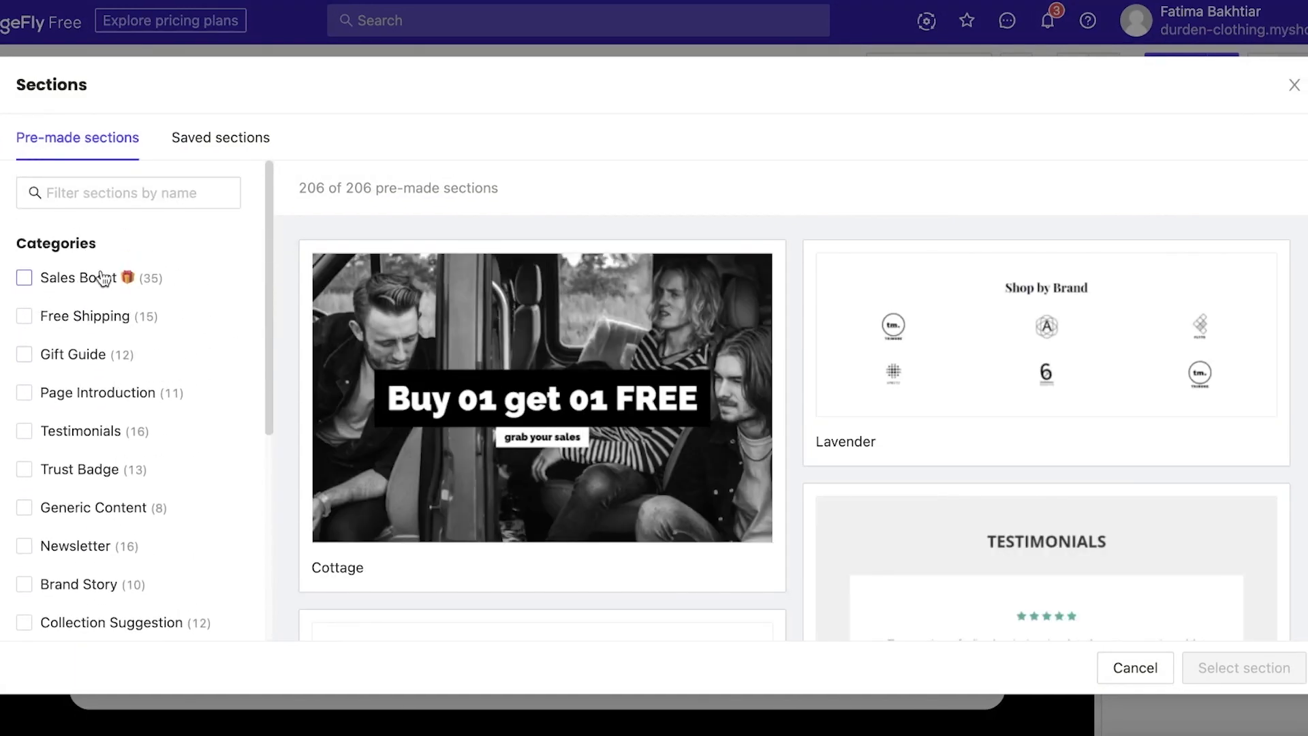
pyautogui.scroll(-5, 102, 278)
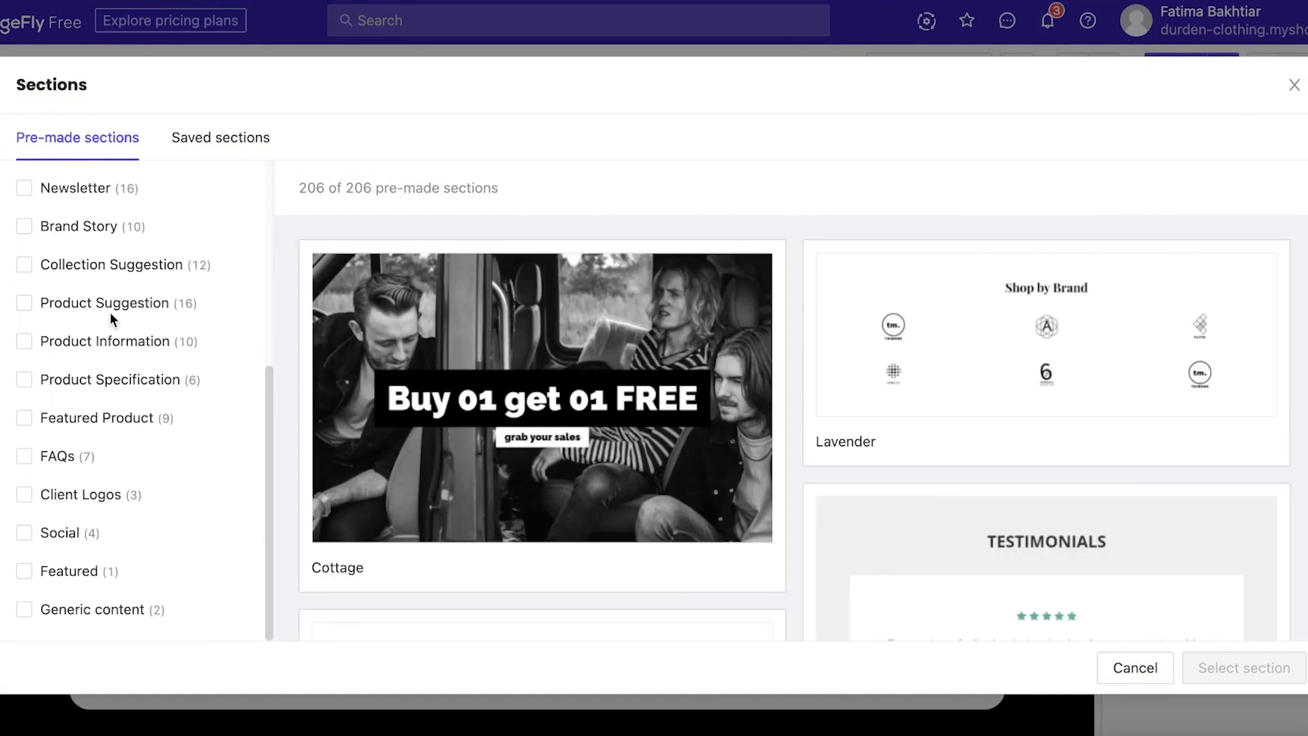
pyautogui.click(72, 569)
pyautogui.scroll(5, 72, 539)
pyautogui.click(73, 319)
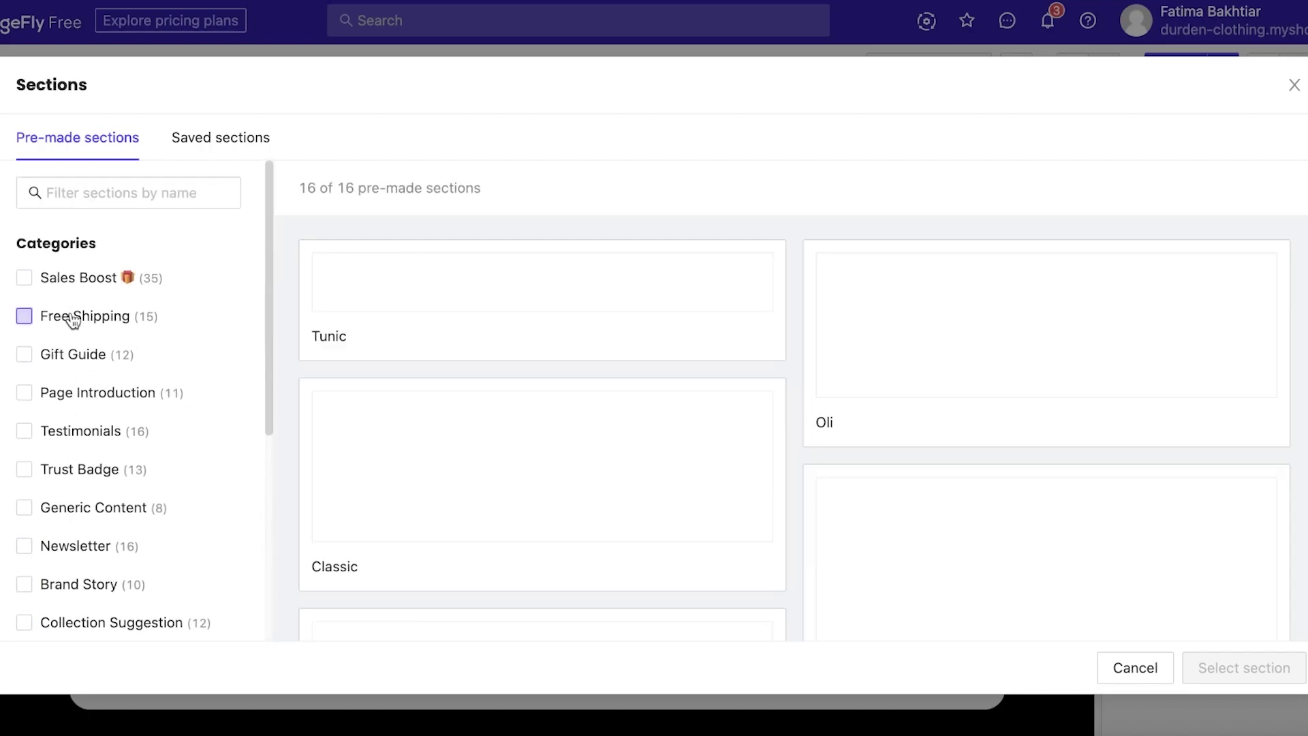
pyautogui.moveTo(900, 379)
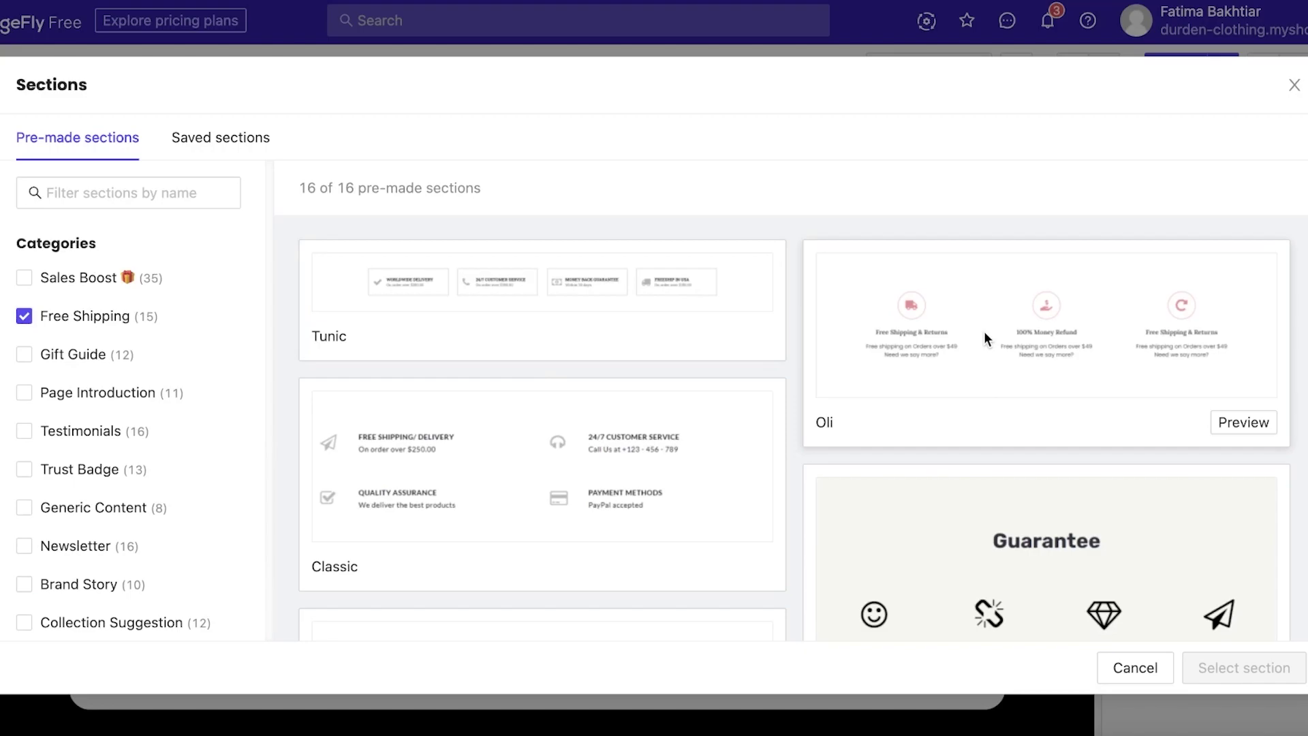
pyautogui.scroll(-1, 984, 331)
pyautogui.click(1062, 530)
pyautogui.click(1248, 668)
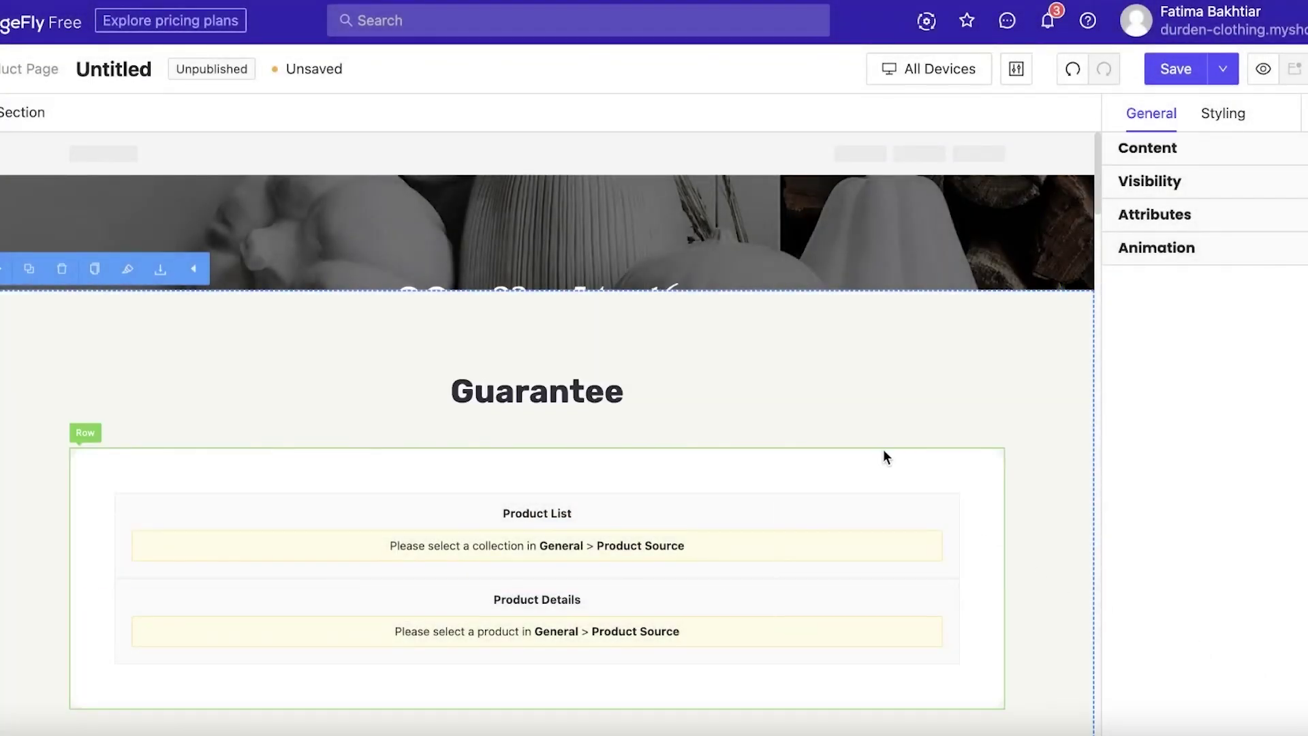
# Move the Guarantee heading row up into the hero and delete the Guarantee heading
pyautogui.scroll(-2, 940, 306)
pyautogui.scroll(3, 969, 293)
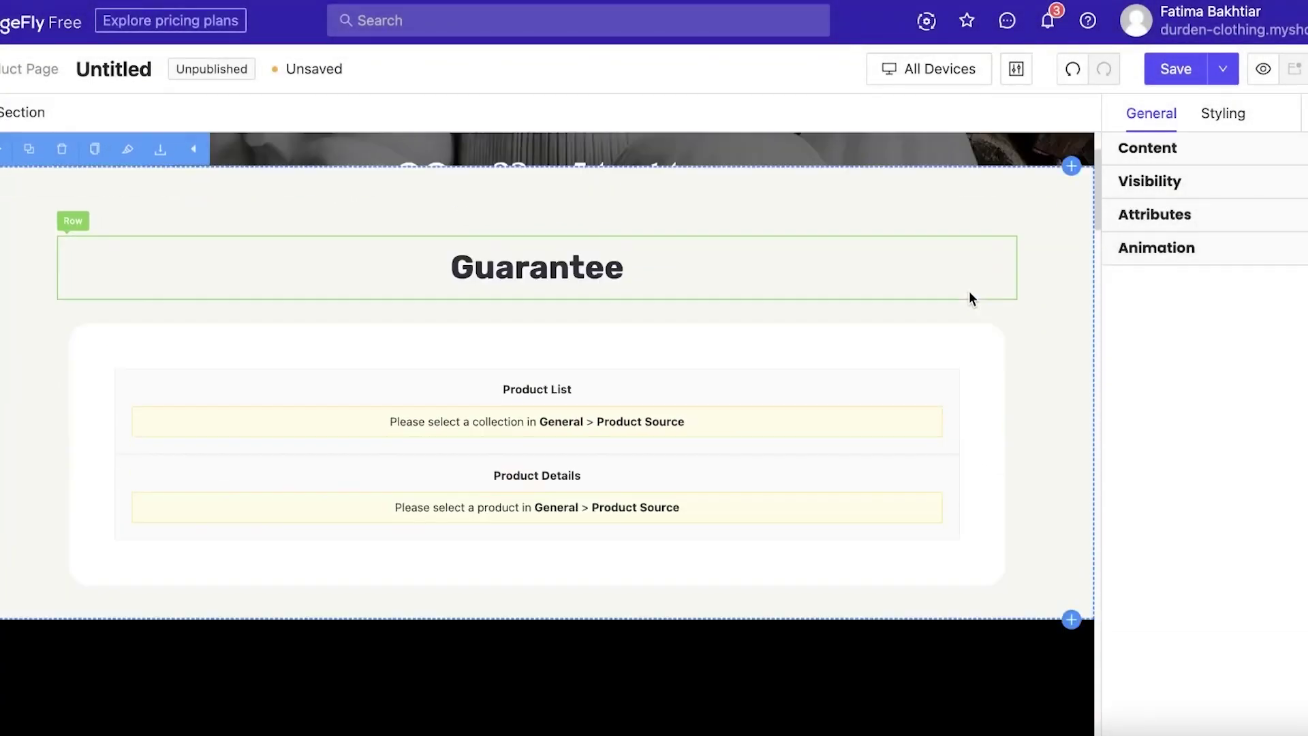
pyautogui.click(167, 469)
pyautogui.moveTo(166, 468); pyautogui.dragTo(104, 296)
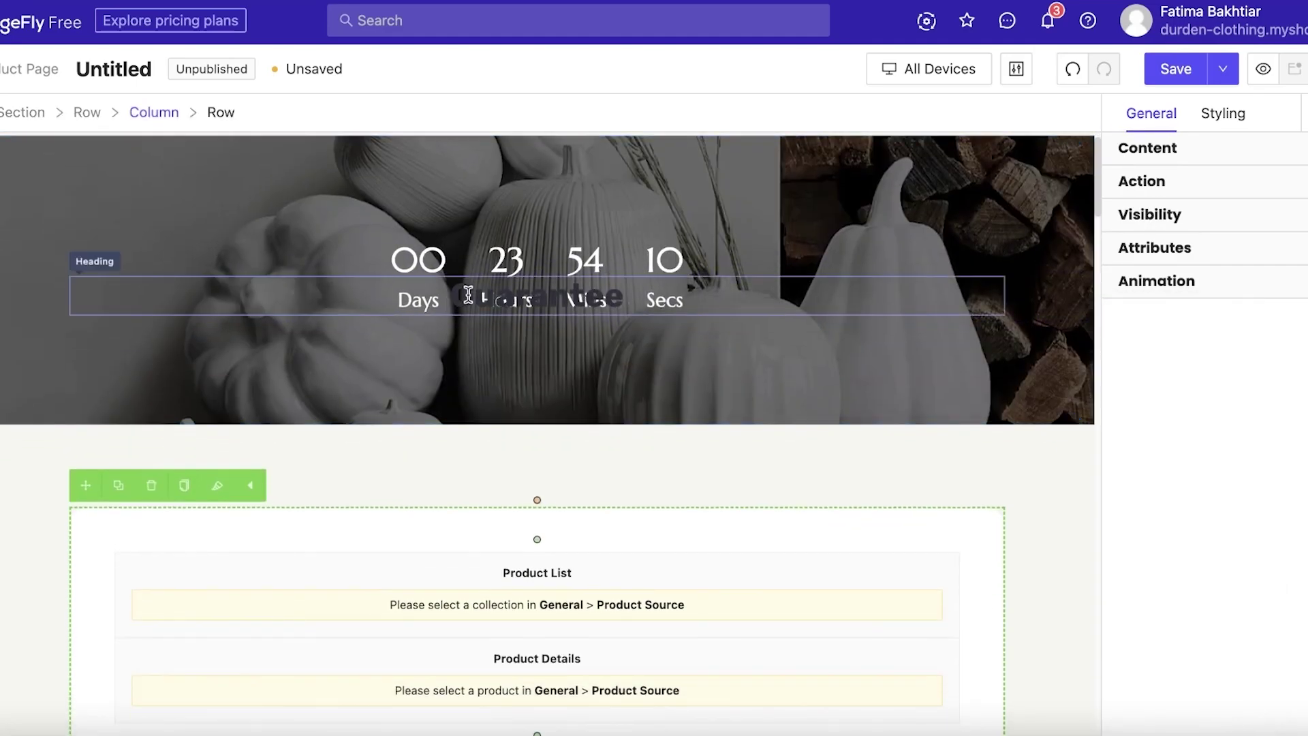
pyautogui.click(207, 296)
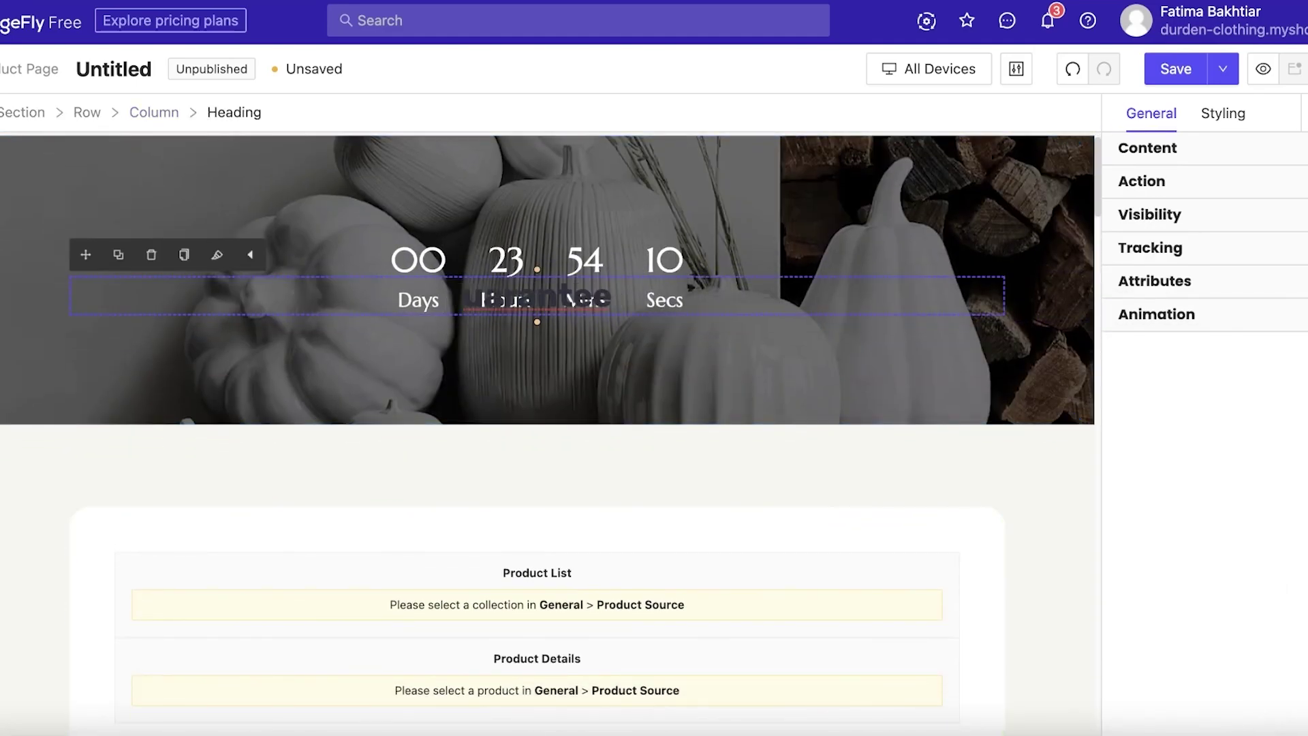
pyautogui.click(151, 254)
# Delete the empty black section from the page
pyautogui.scroll(-15, 782, 321)
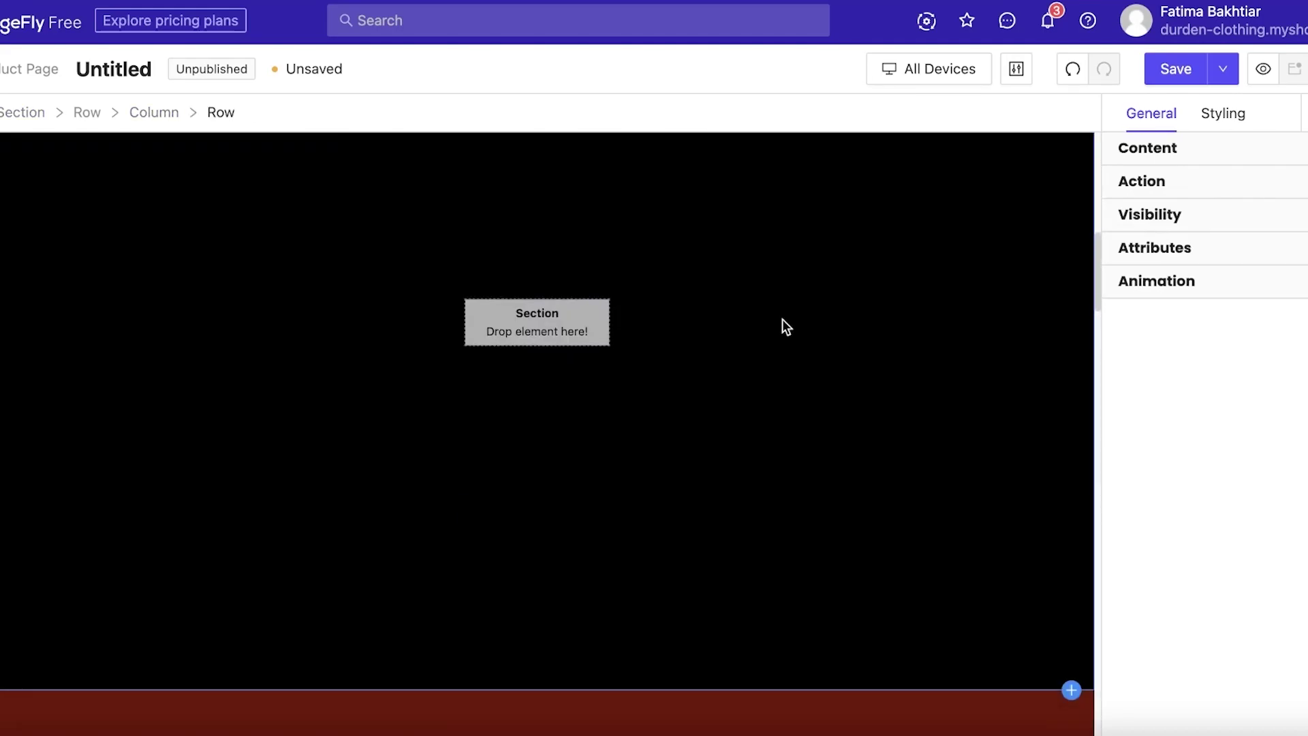
pyautogui.scroll(9, 778, 323)
pyautogui.click(772, 507)
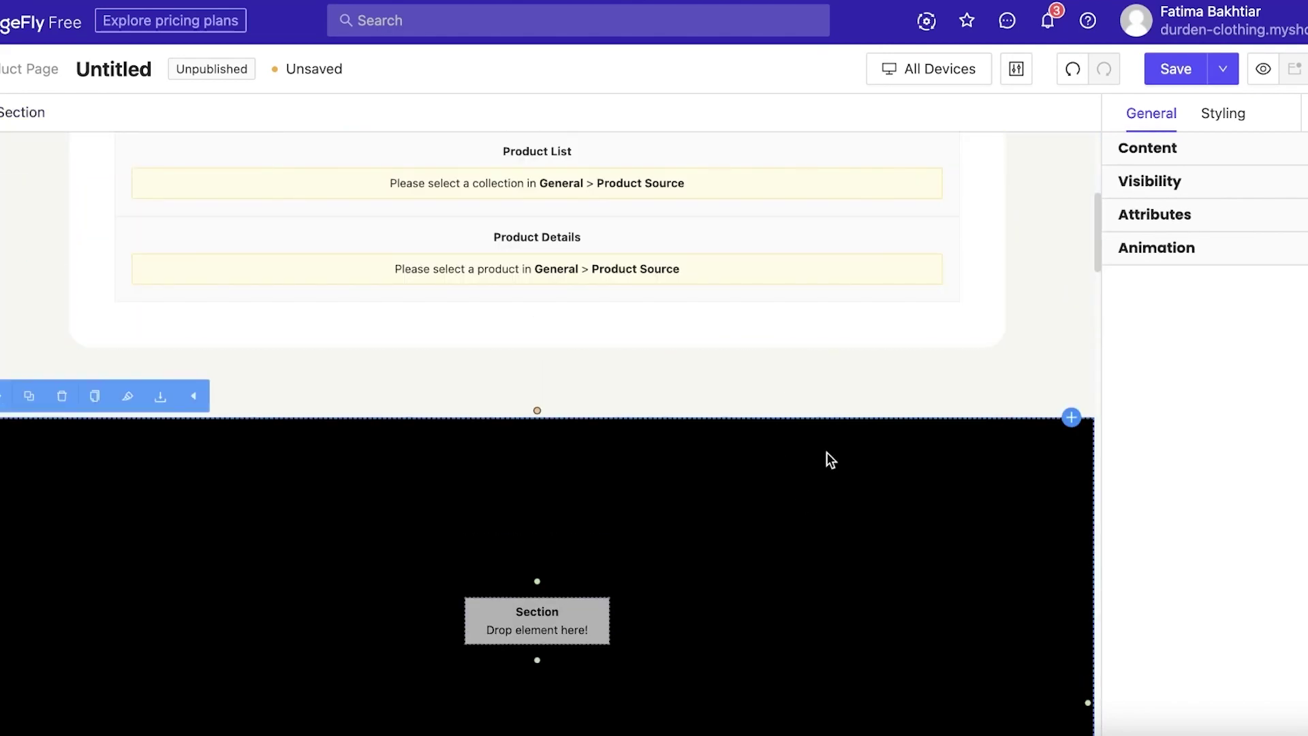
pyautogui.click(61, 396)
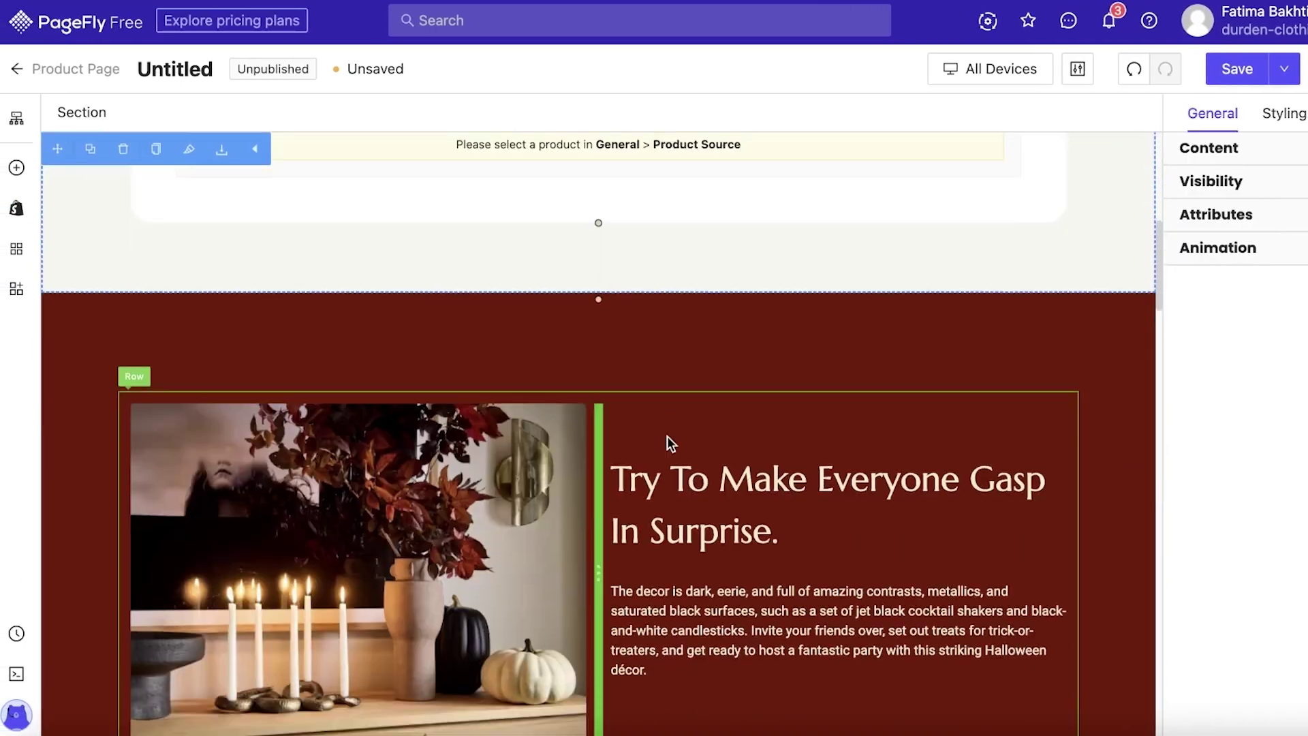
pyautogui.scroll(-10, 668, 440)
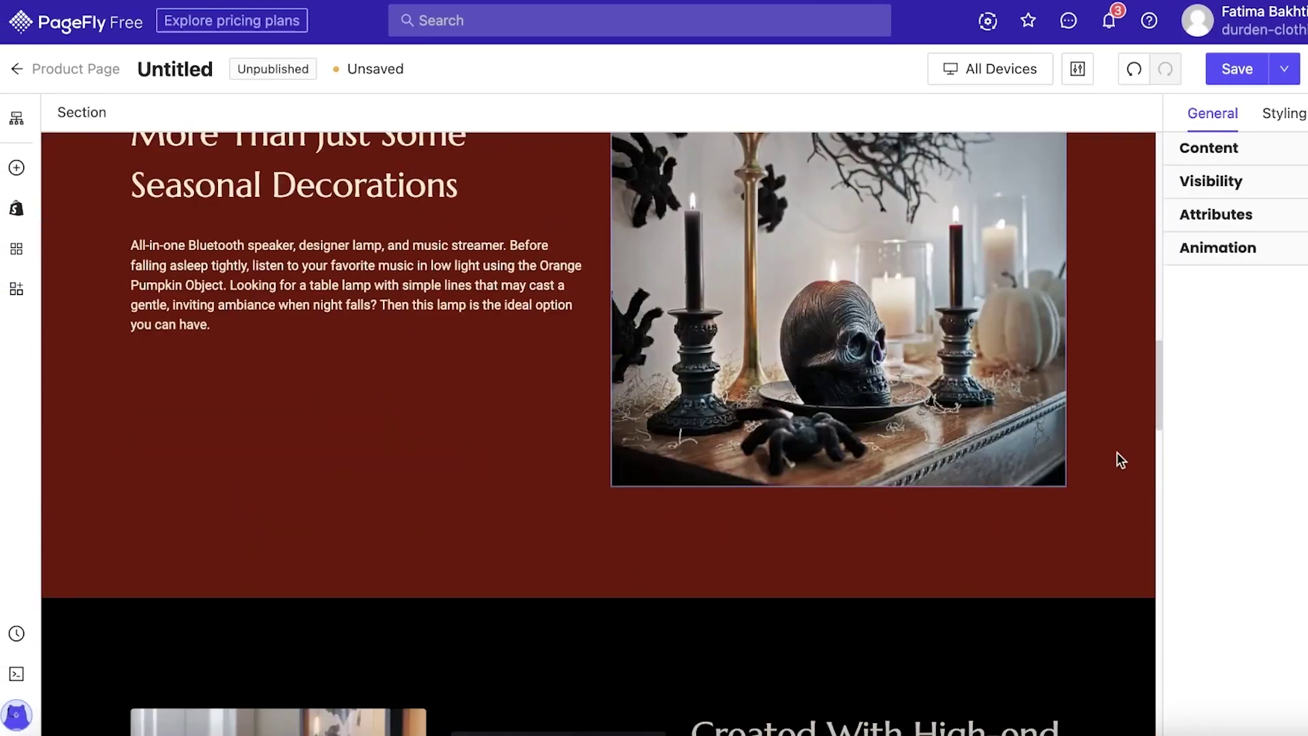
# Save the page with the title 'Product Page' and open its preview
pyautogui.click(1224, 82)
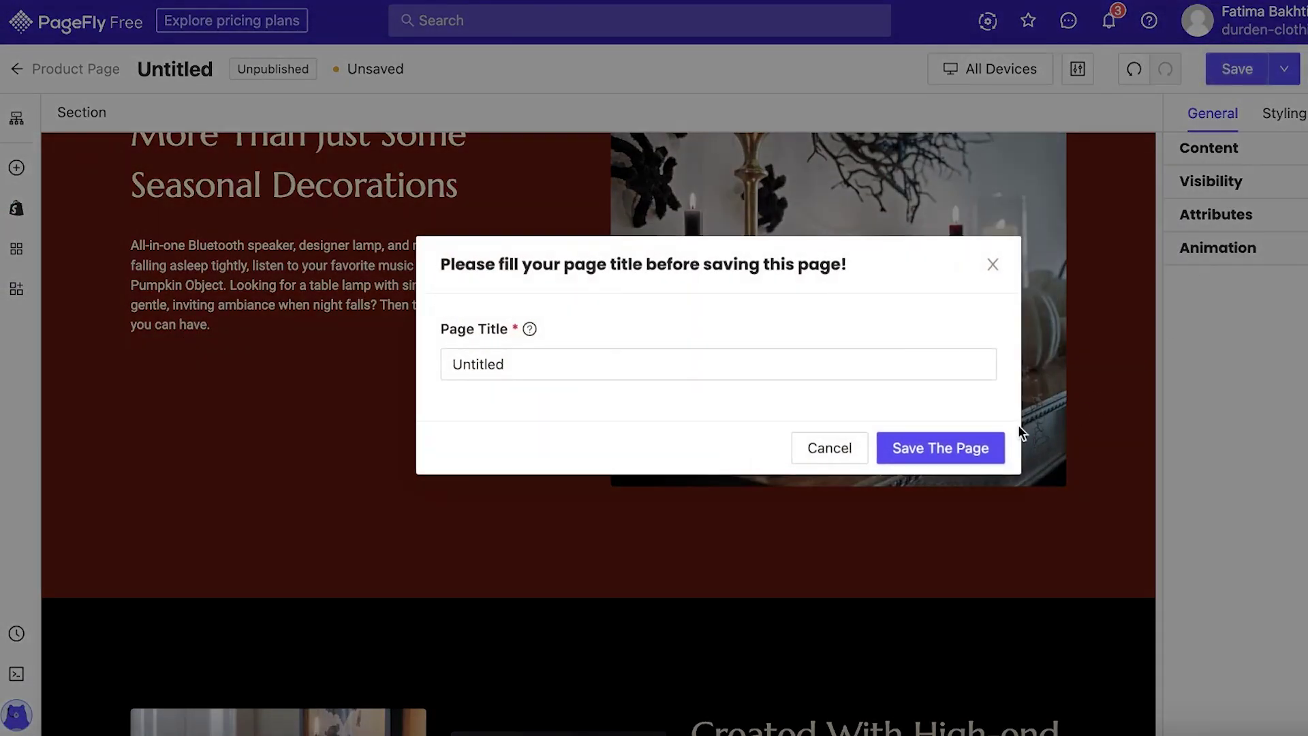
pyautogui.doubleClick(504, 362)
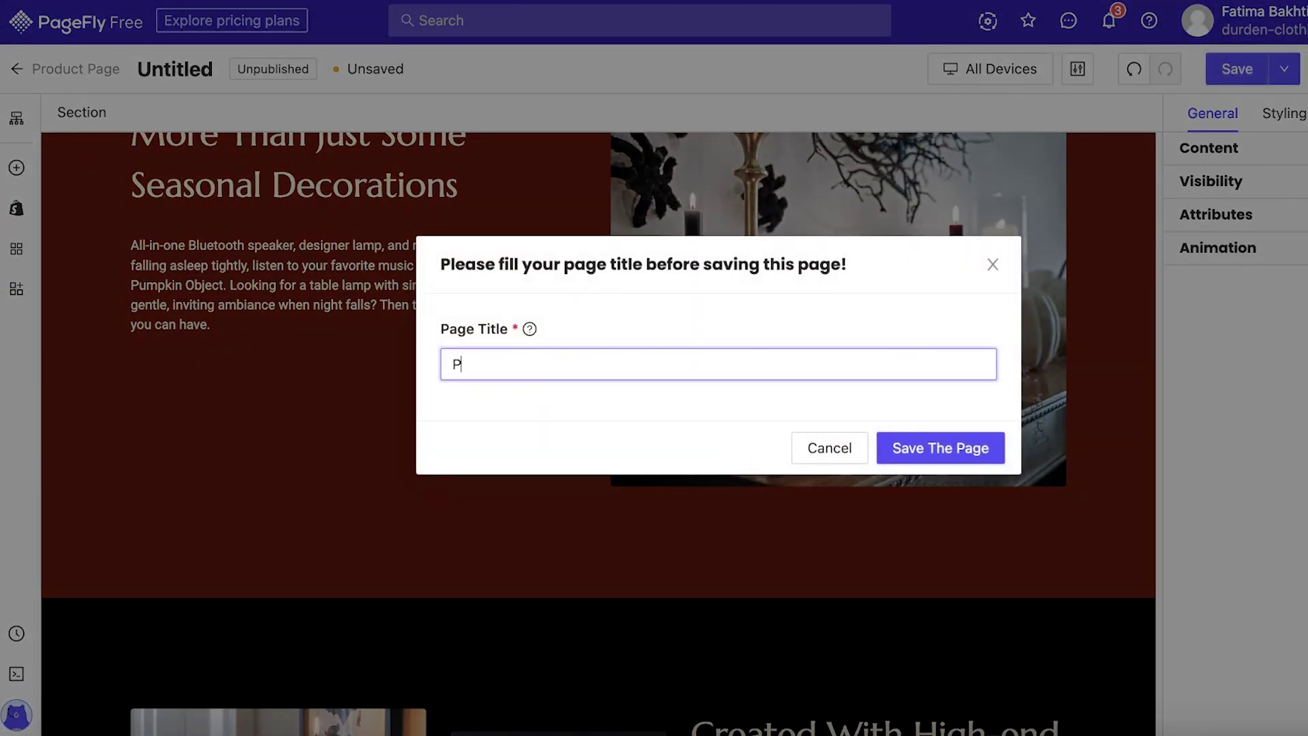
pyautogui.write('Product Page')
pyautogui.click(933, 459)
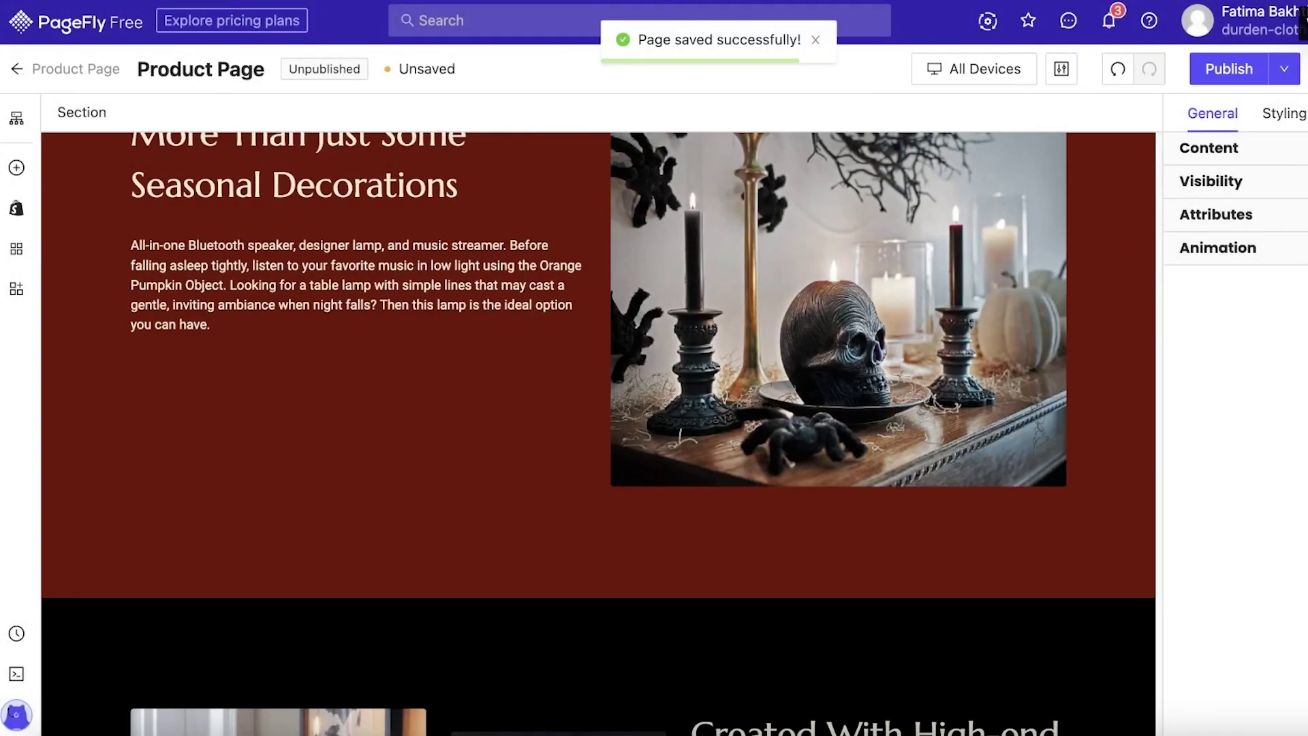
pyautogui.click(1262, 64)
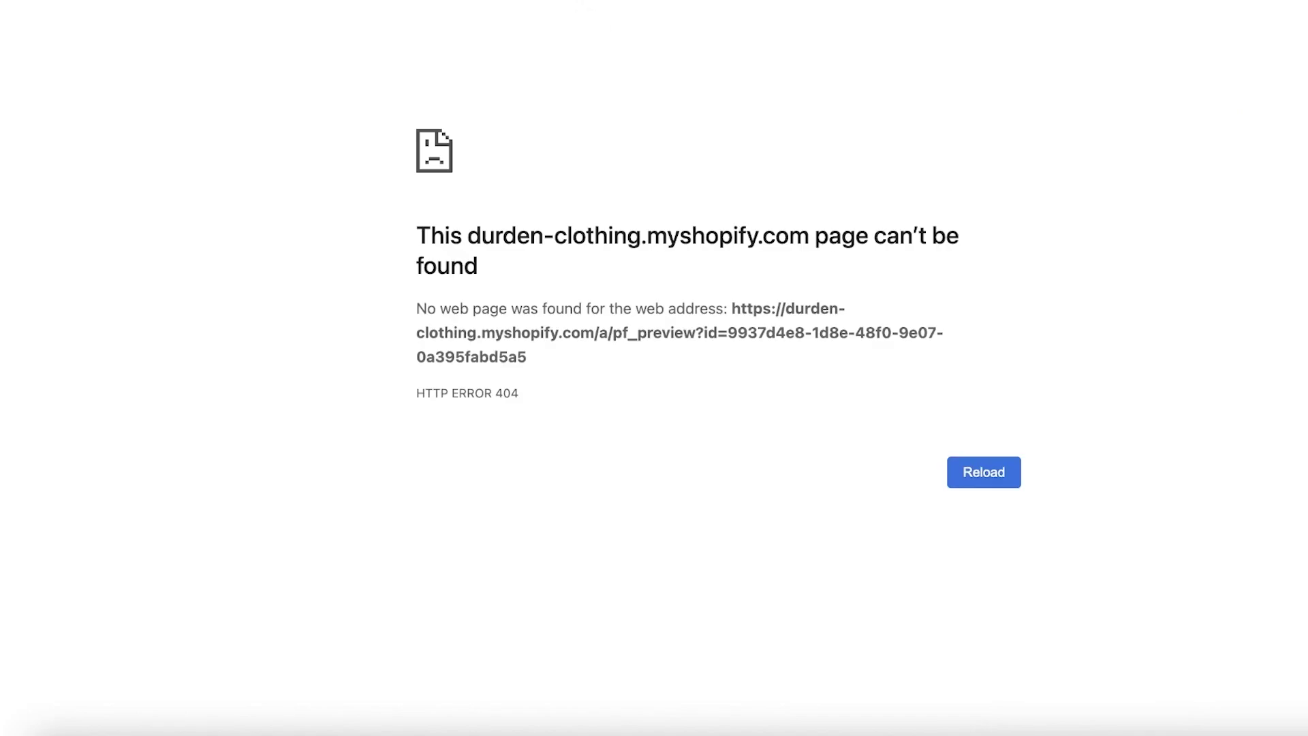
# Close the preview and choose Save & Publish for the Product Page
pyautogui.hotkey('ctrl', 'w')
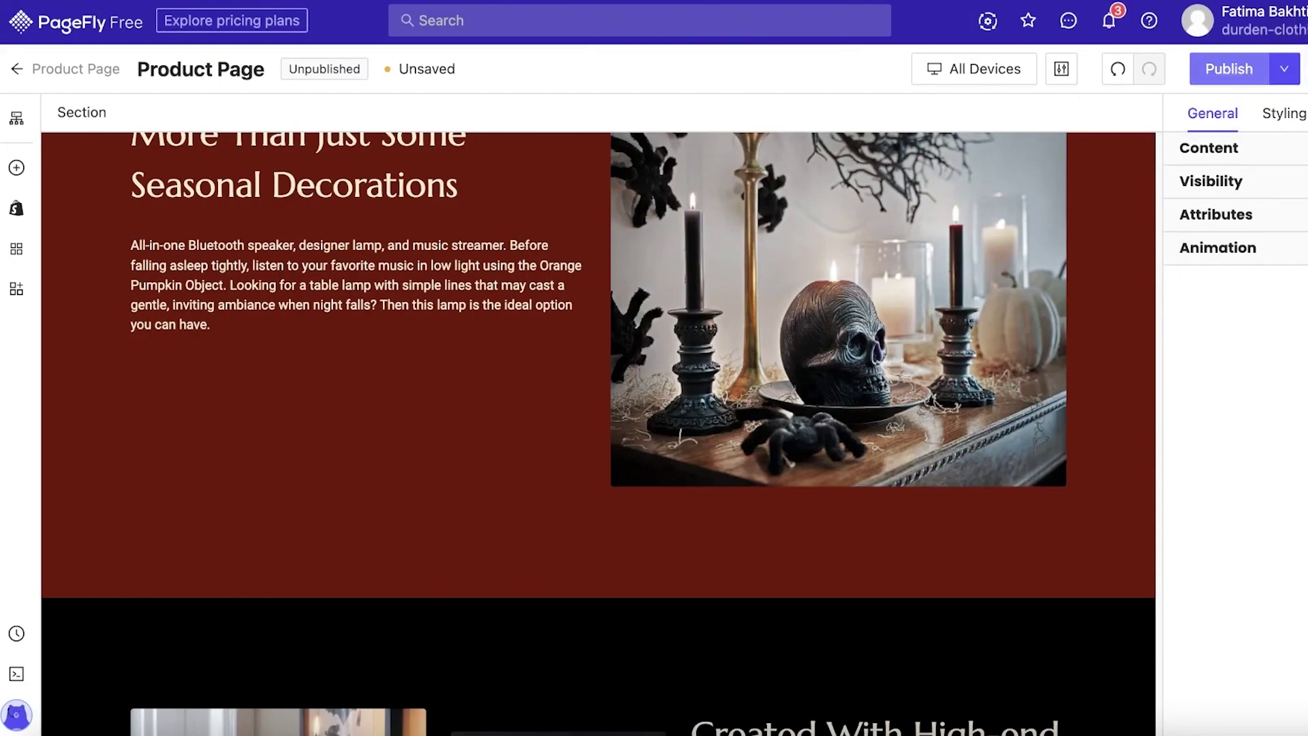
pyautogui.click(1286, 70)
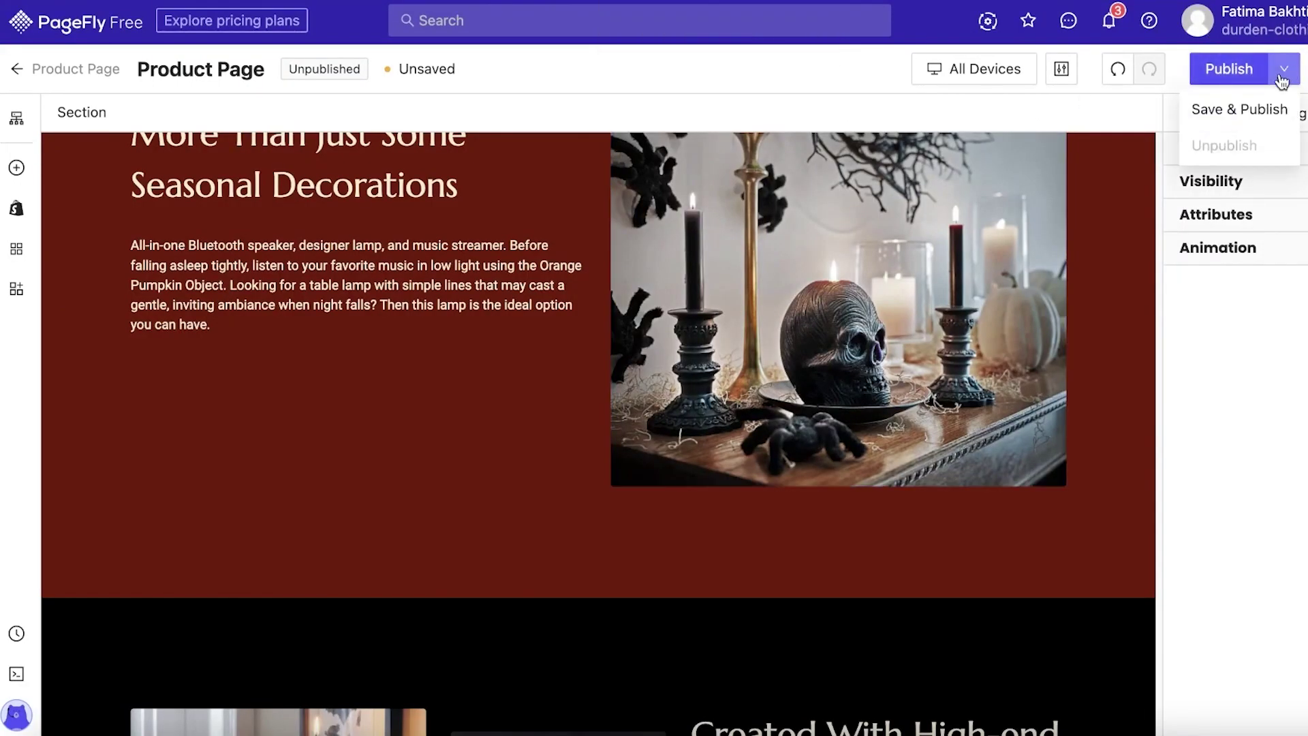
pyautogui.scroll(-10, 724, 461)
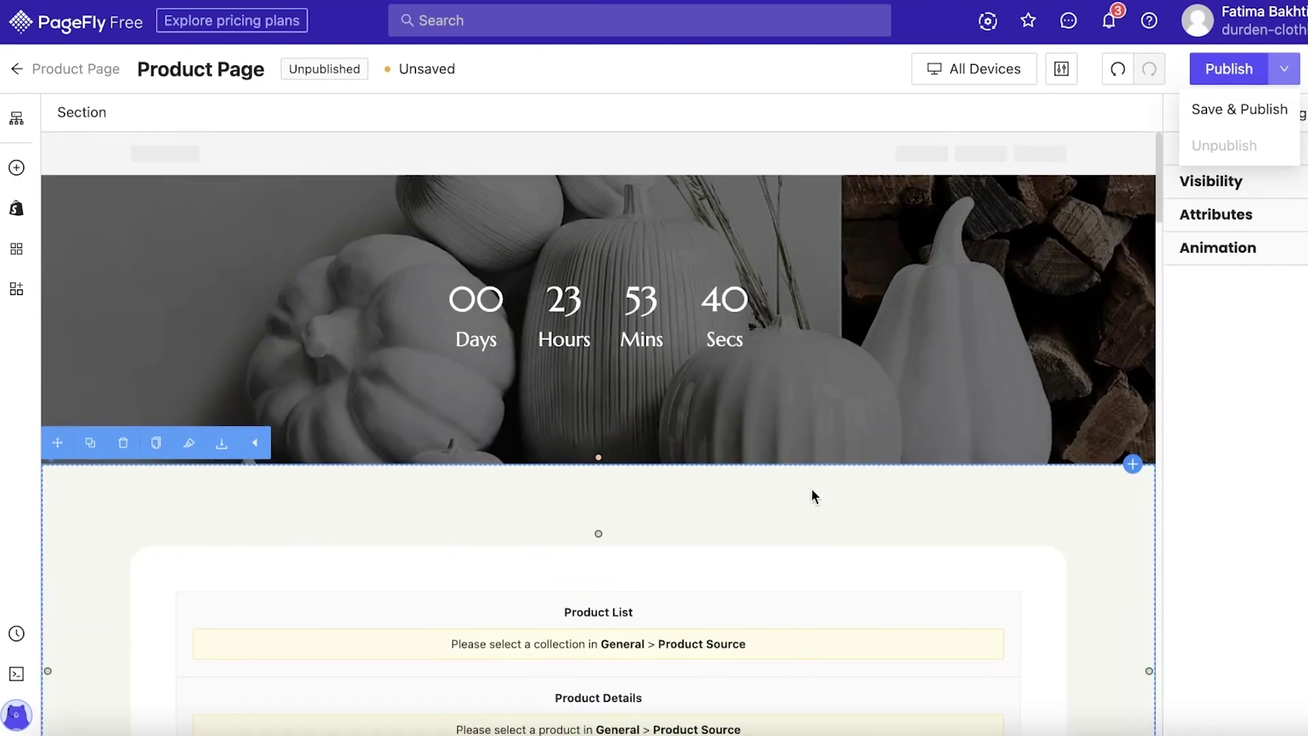
pyautogui.click(1227, 70)
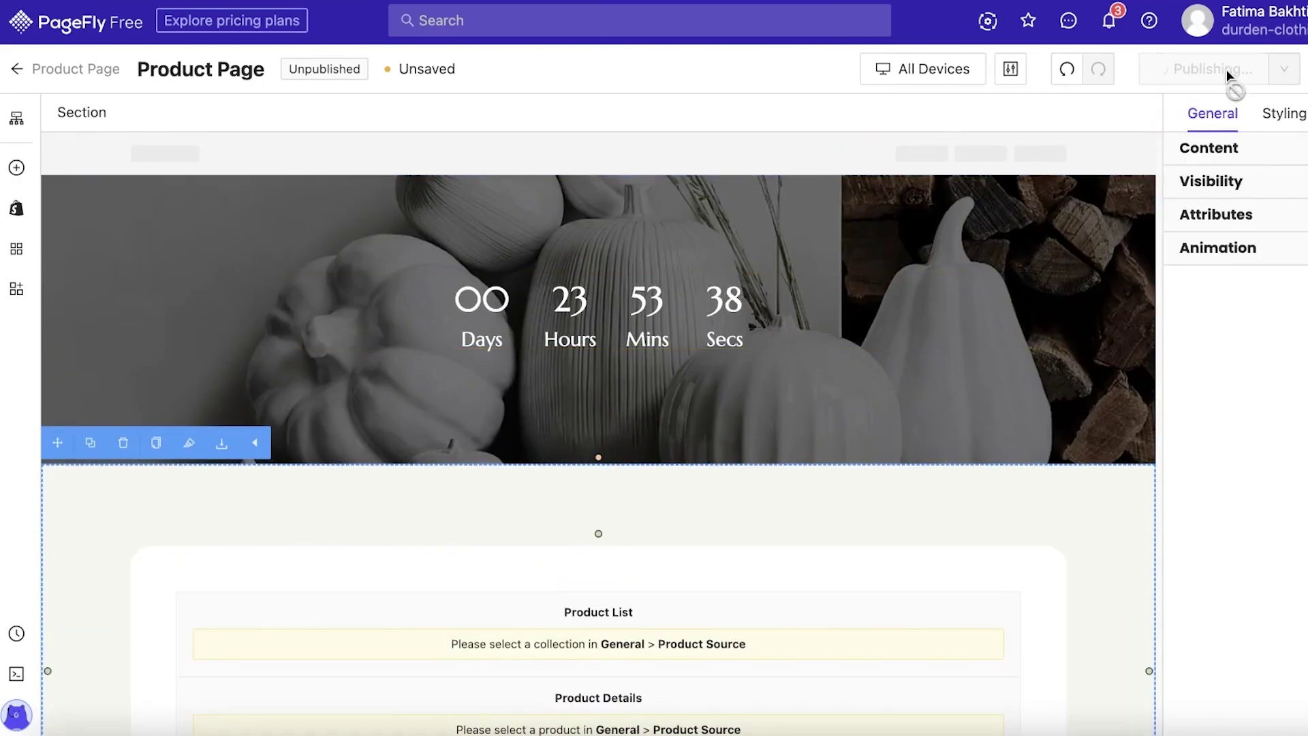
# Switch the canvas through Laptop, Tablet and Mobile views, then back to All Devices
pyautogui.click(928, 81)
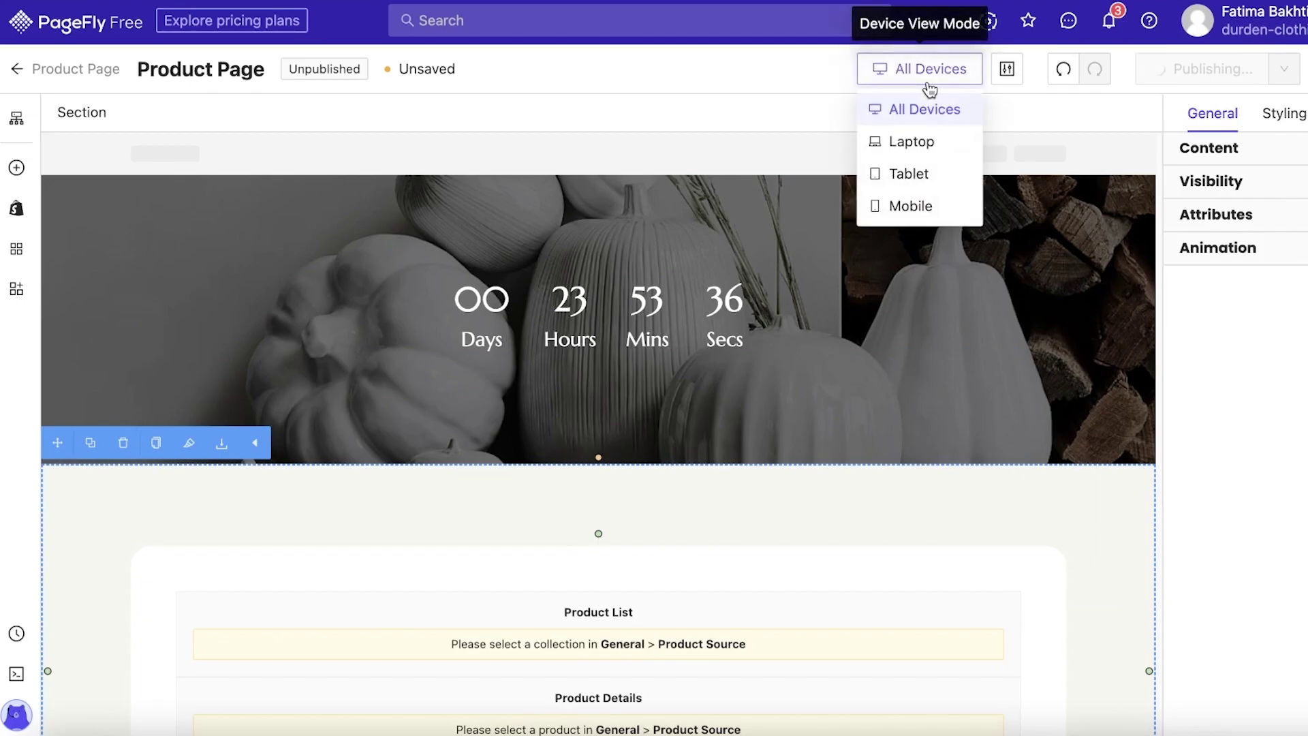
pyautogui.click(927, 143)
pyautogui.click(931, 76)
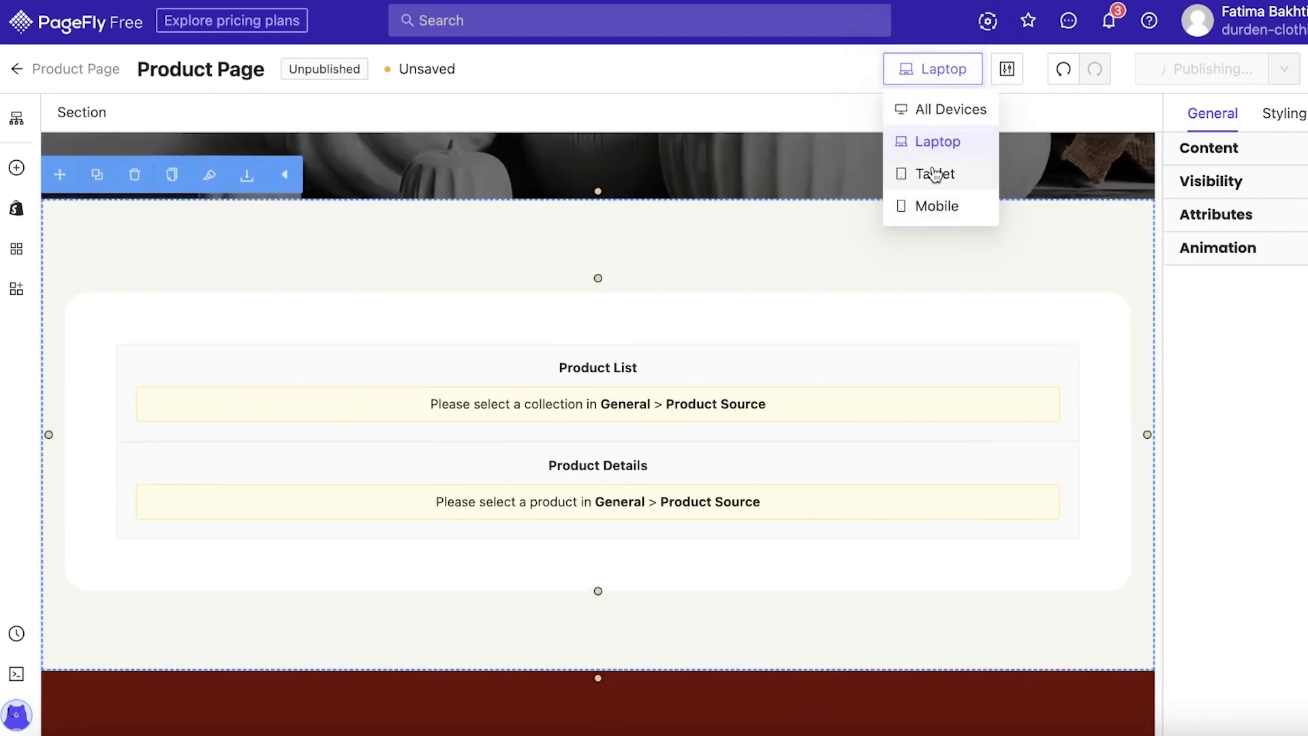
pyautogui.click(933, 175)
pyautogui.click(941, 78)
pyautogui.click(944, 205)
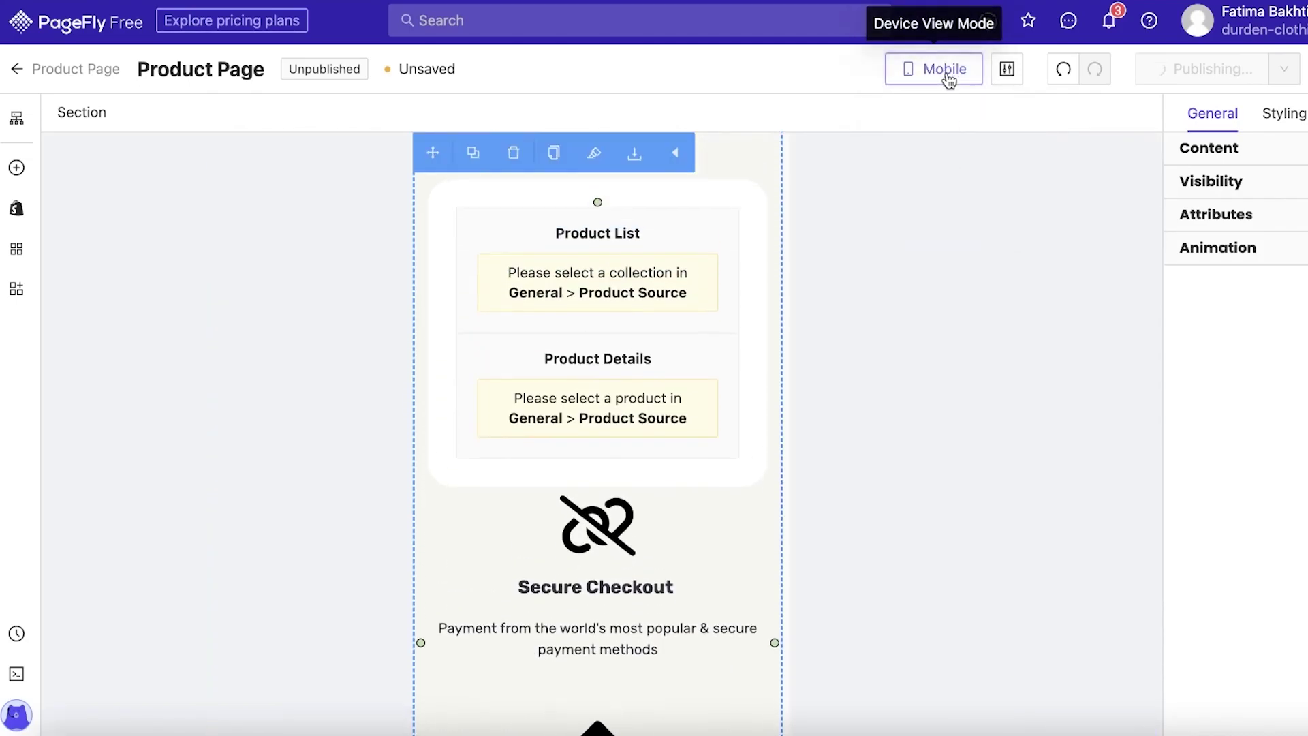
pyautogui.click(948, 80)
pyautogui.click(941, 107)
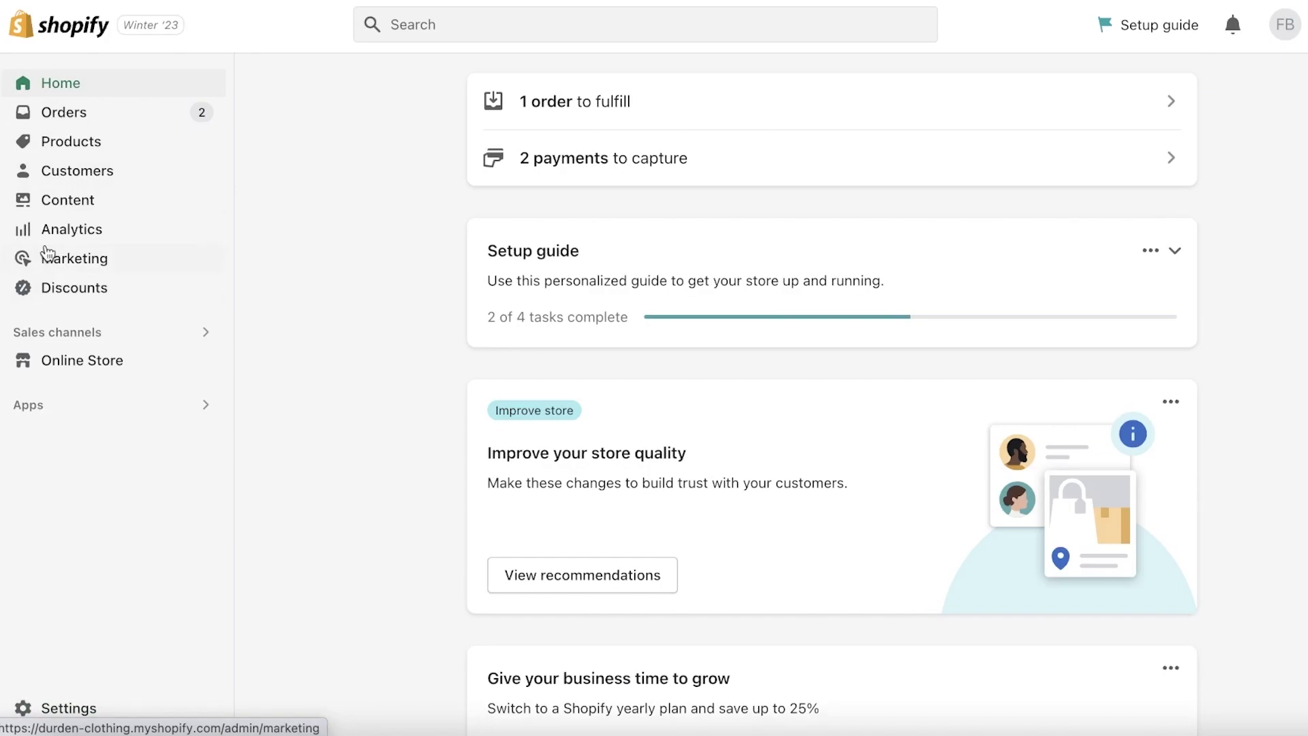
# Open Pages under Online Store in the Shopify admin sidebar
pyautogui.click(80, 361)
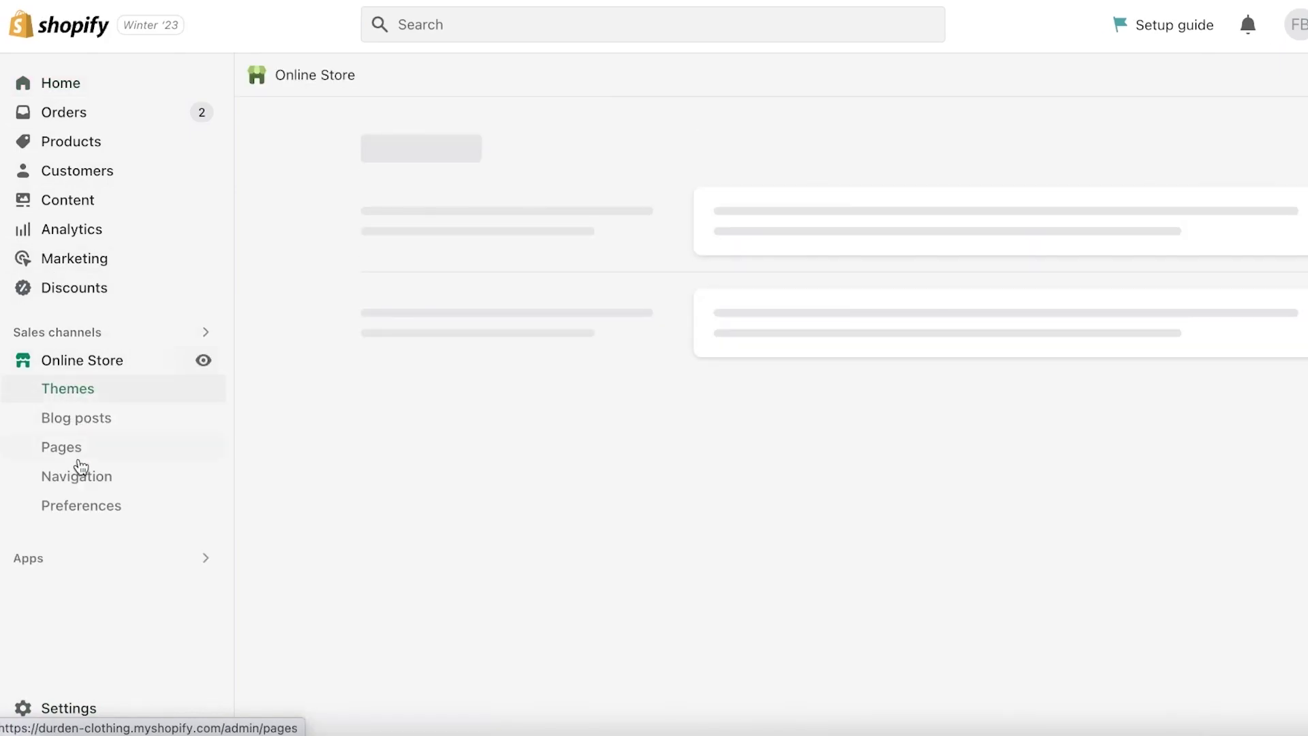
pyautogui.click(78, 459)
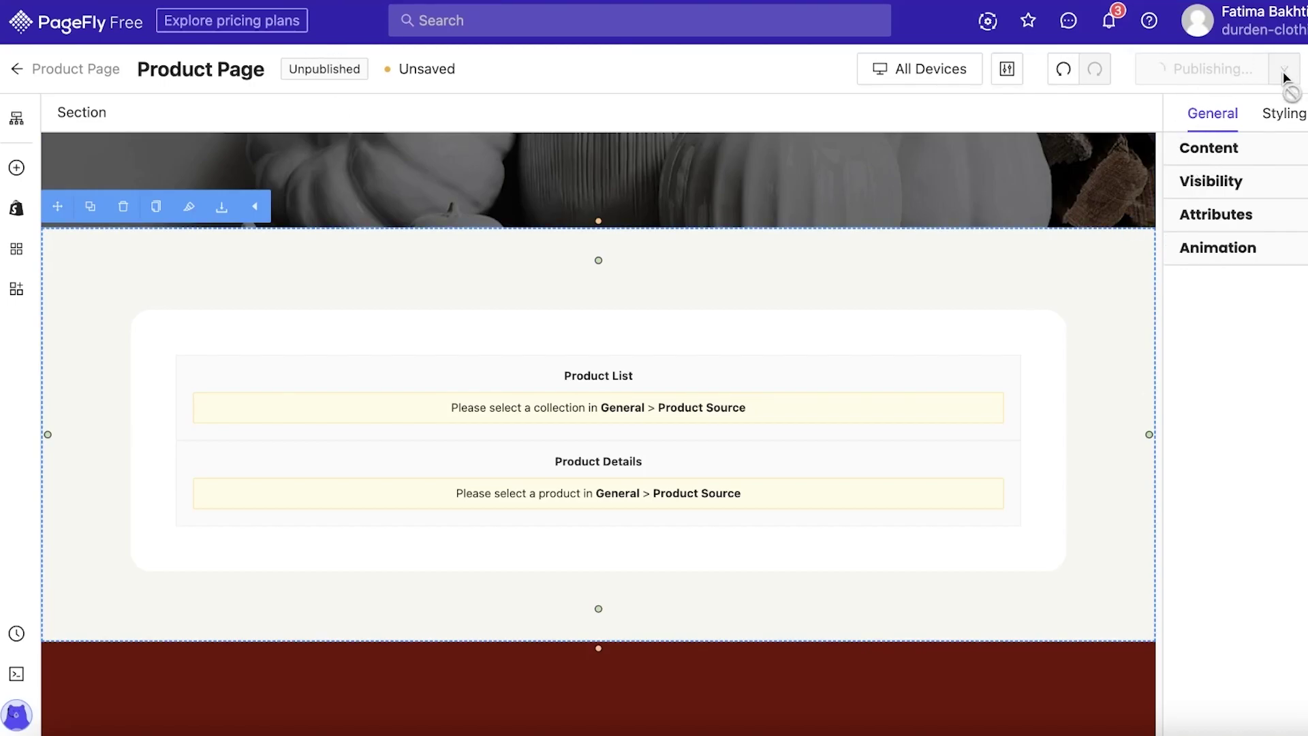
pyautogui.scroll(4, 717, 164)
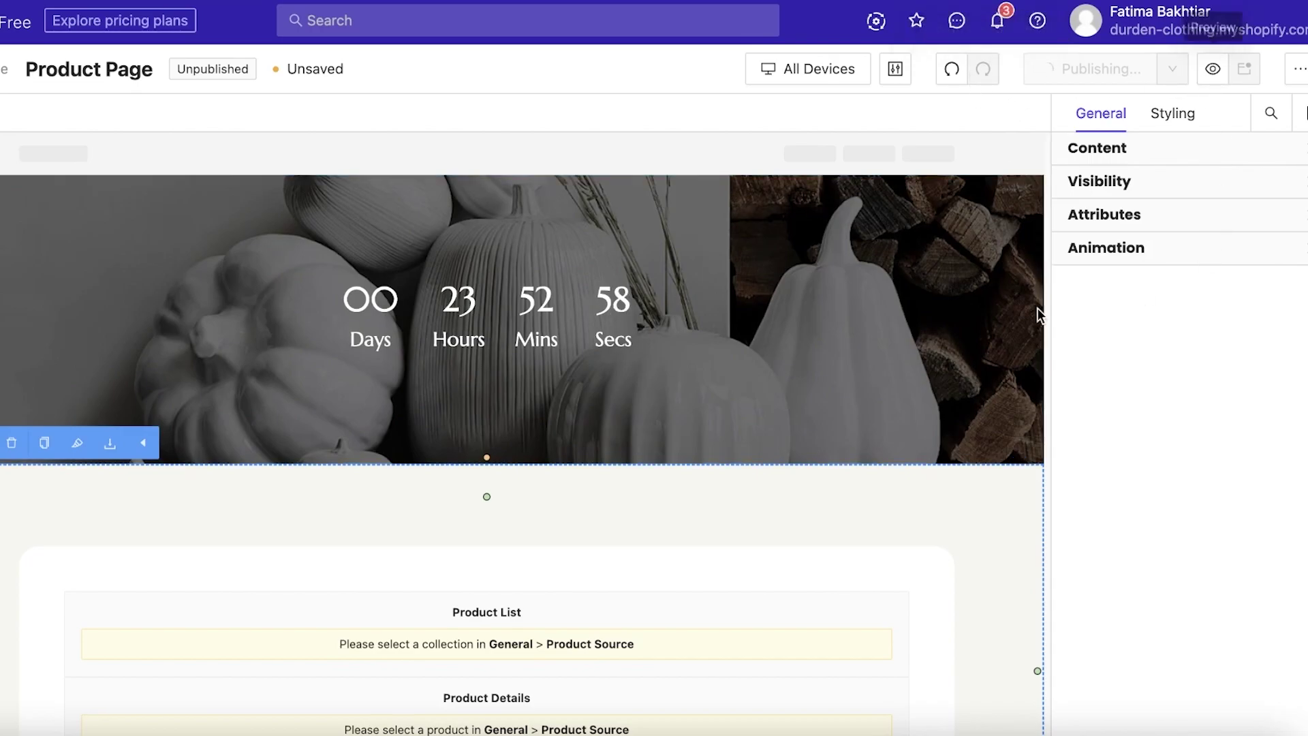
pyautogui.scroll(-15, 576, 335)
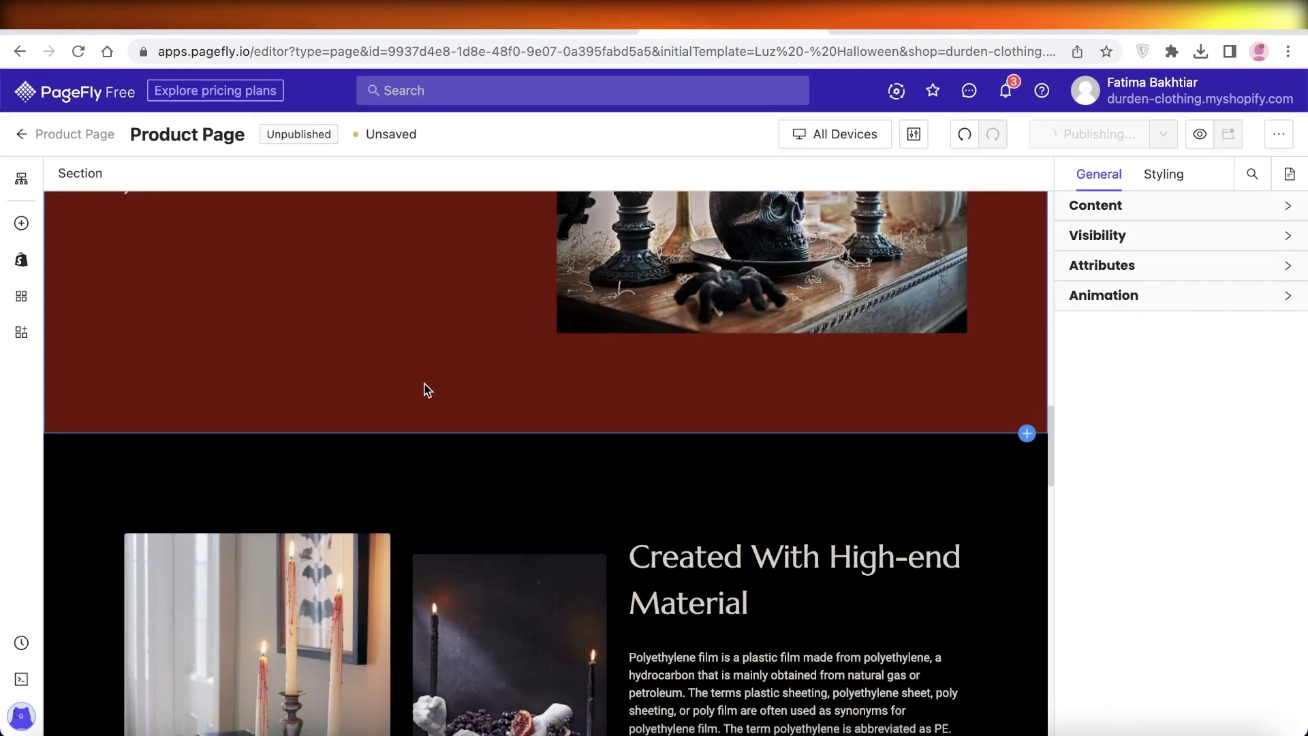
pyautogui.scroll(10, 428, 391)
pyautogui.scroll(-5, 427, 386)
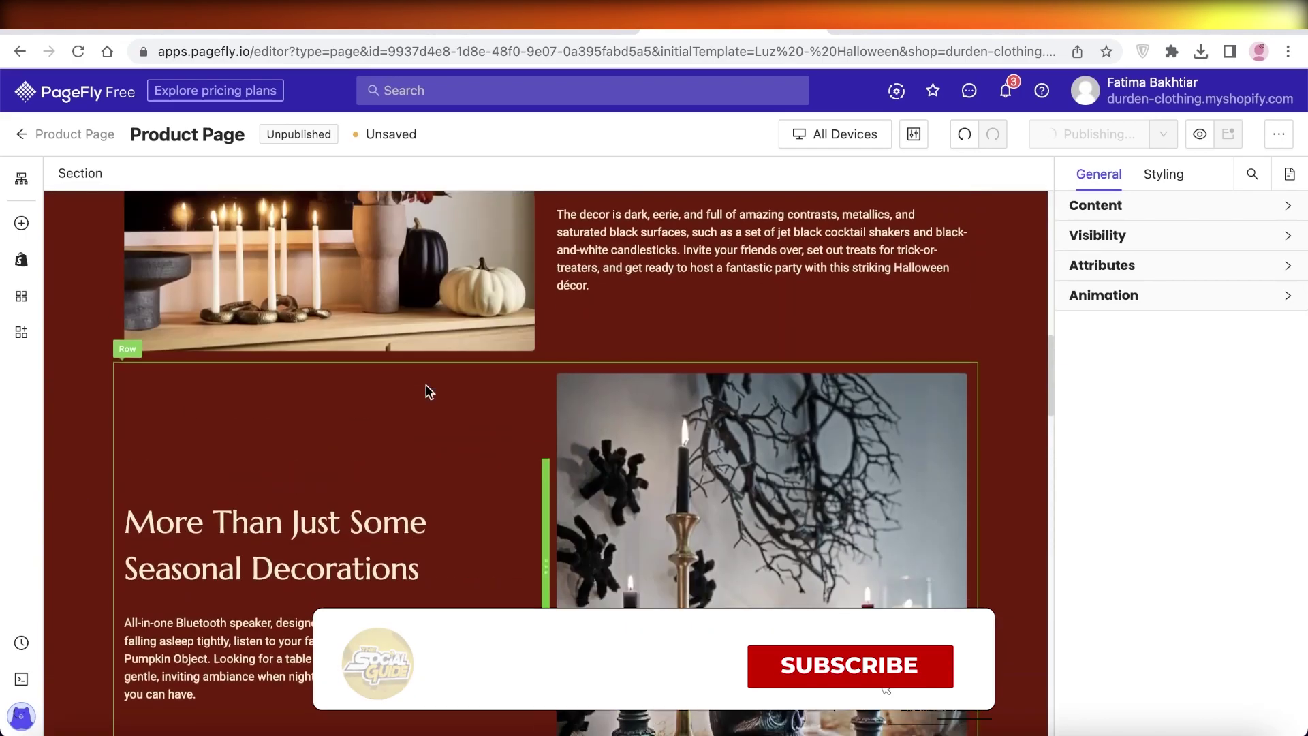